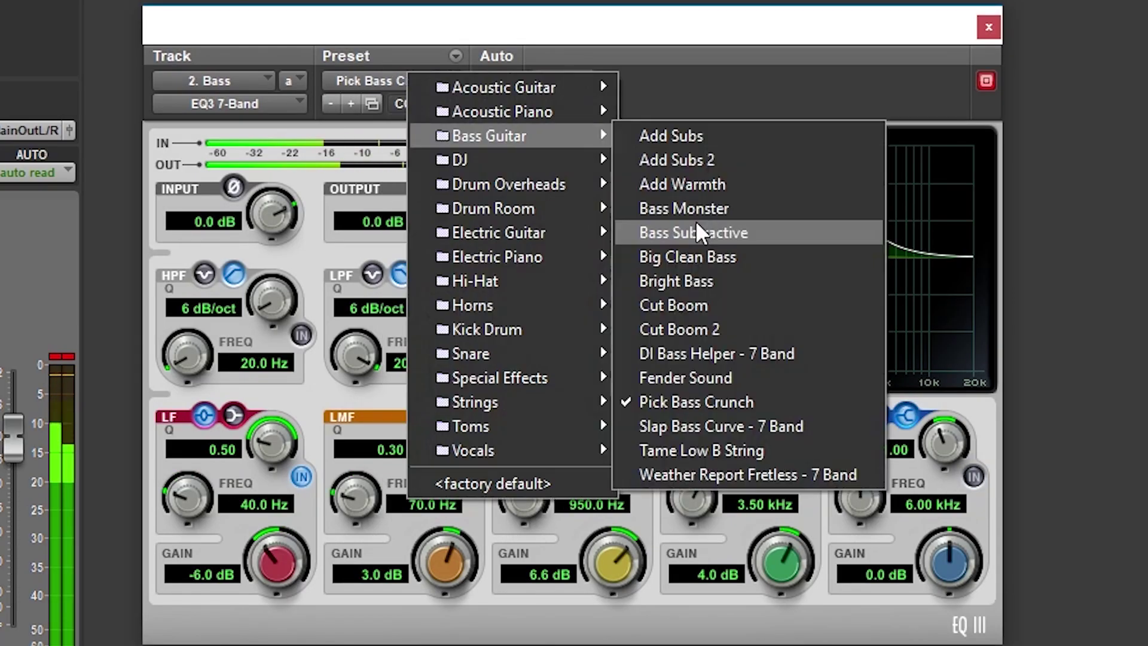
Load the Add Warmth preset on the Bass EQ and tune its high-pass (27 Hz), low-pass (7.28 kHz), low, mid and high bands
left_click(679, 195)
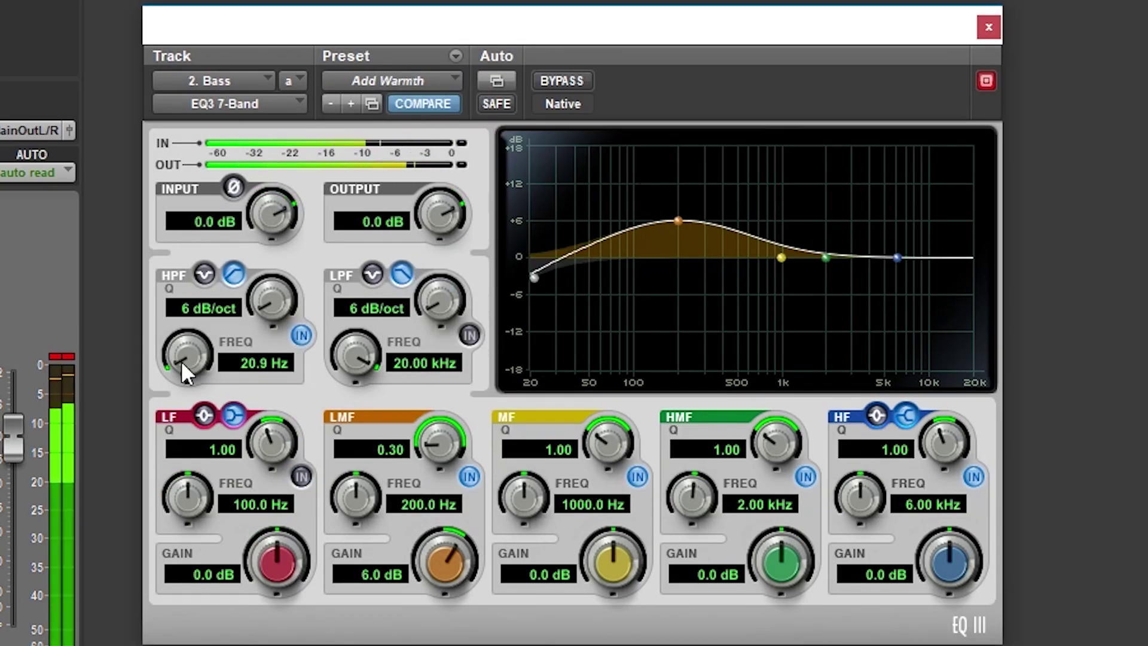
left_click_drag(182, 362, 180, 356)
left_click_drag(322, 325, 308, 304)
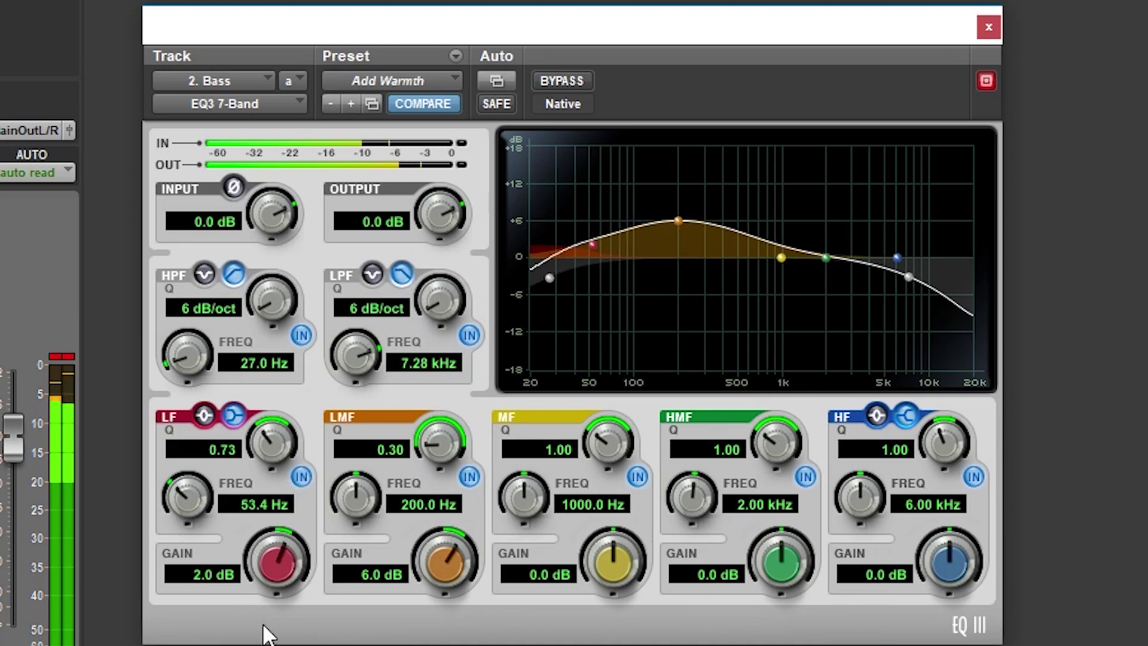
left_click_drag(272, 443, 210, 443)
left_click_drag(897, 258, 872, 264)
left_click_drag(357, 496, 332, 512)
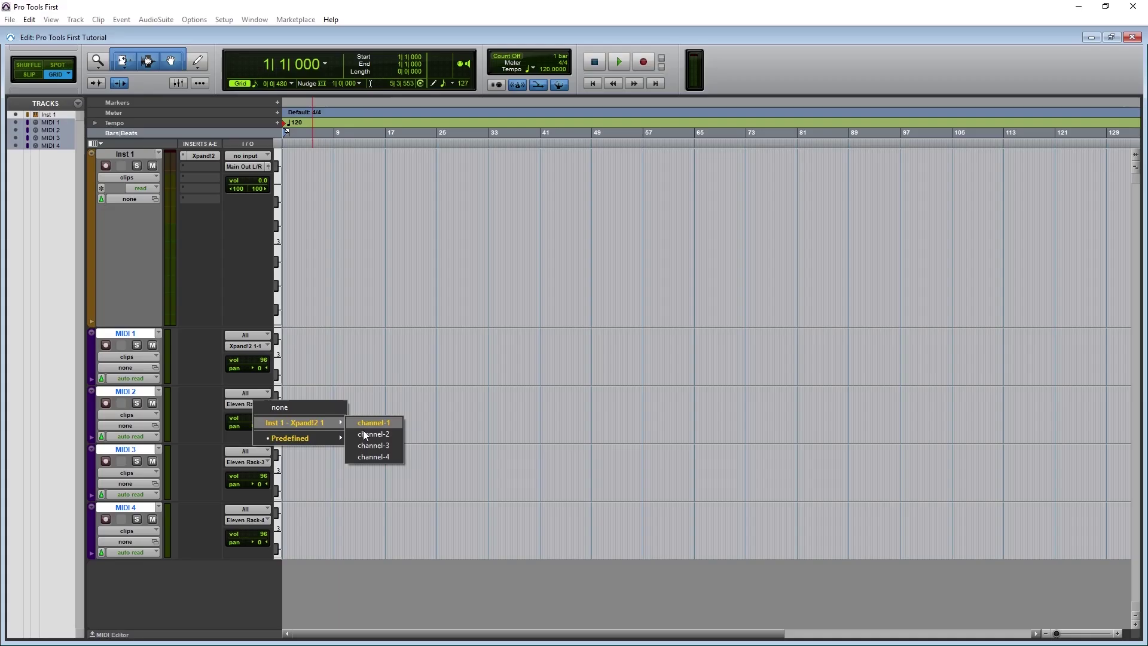
Change Xpand2's Part A to the Simple Wow Bass sound
left_click(366, 436)
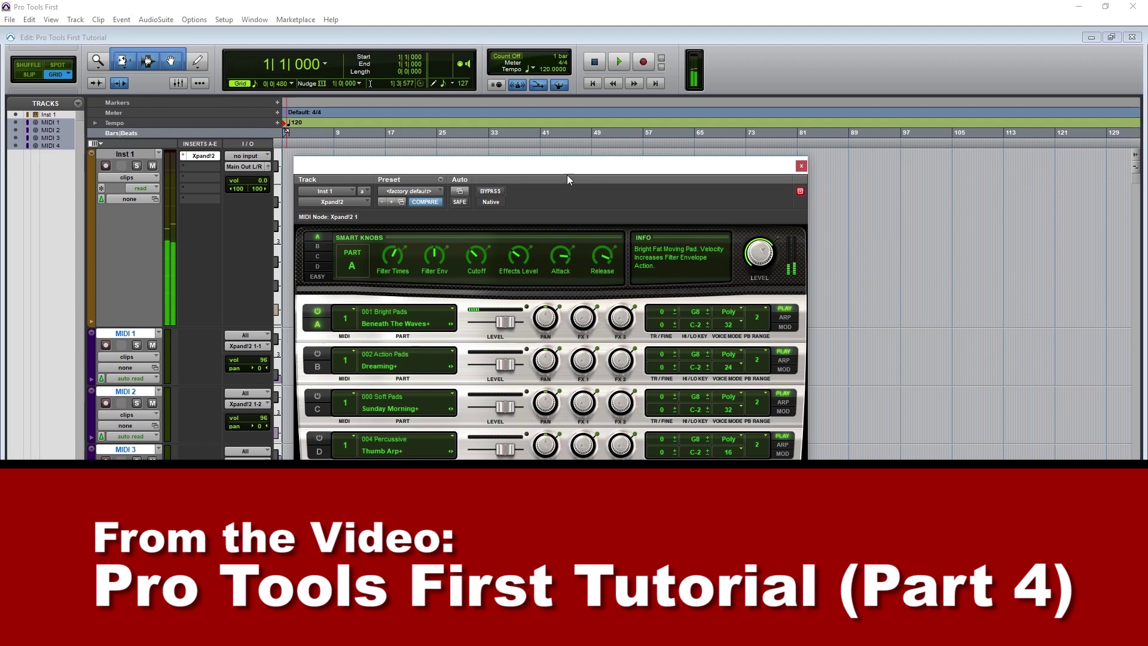
left_click(407, 318)
left_click(441, 392)
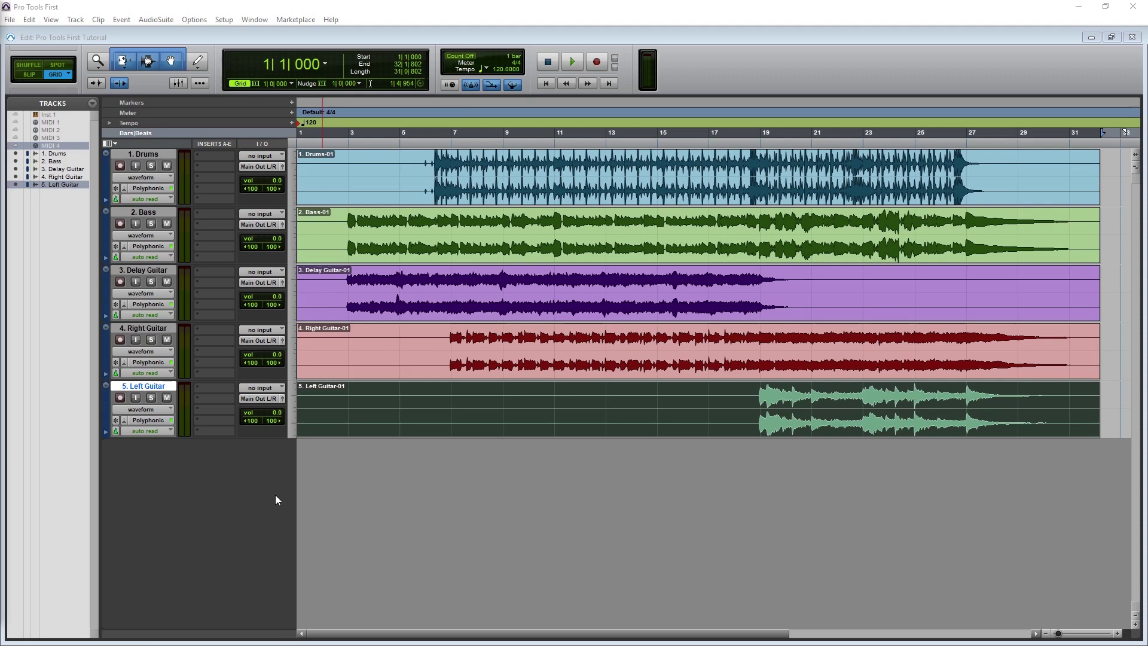
Switch from the Edit window to the Mix window with Ctrl+=
left_click(178, 84)
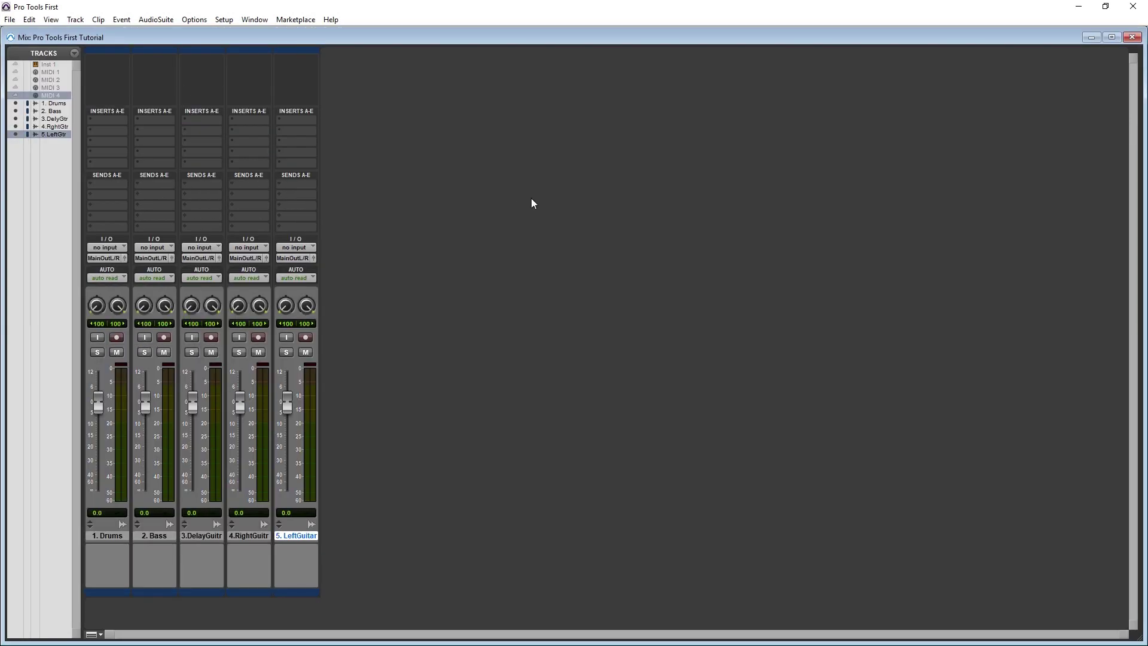
key("ctrl+equal")
key("ctrl+equal")
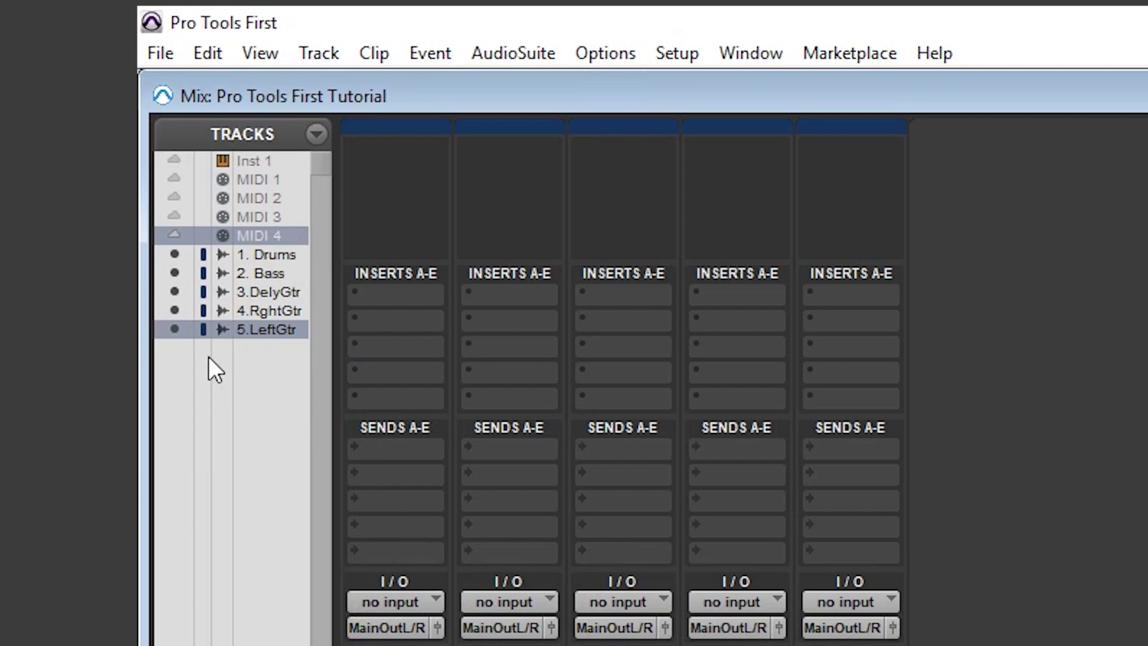
left_click(175, 329)
left_click(175, 310)
left_click(176, 273)
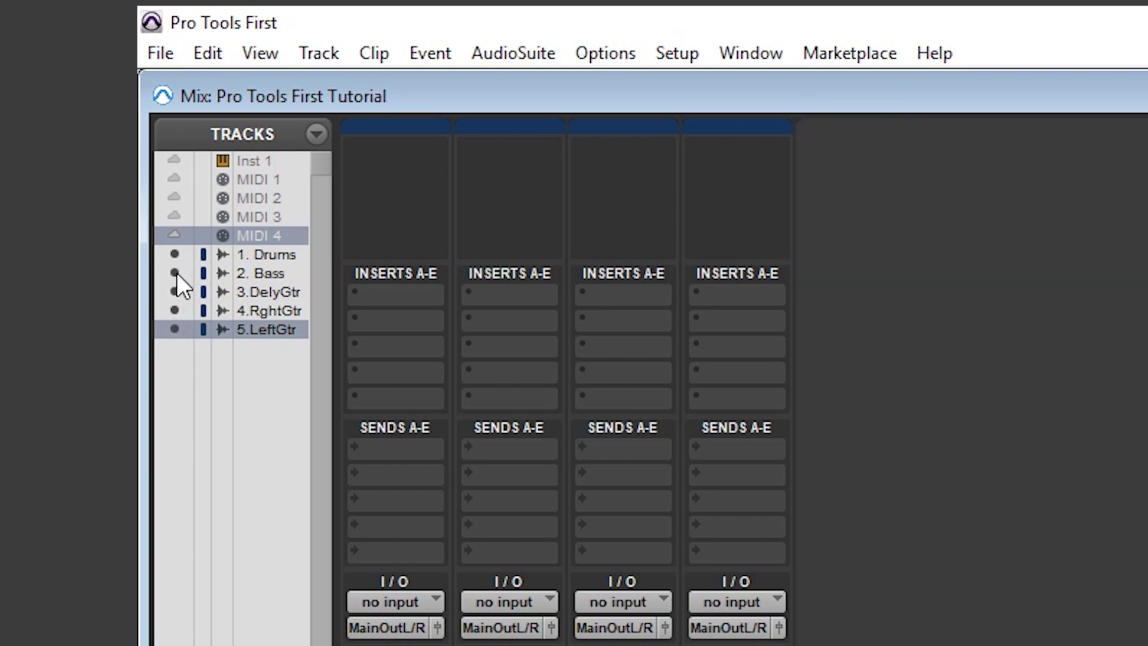
left_click(244, 256)
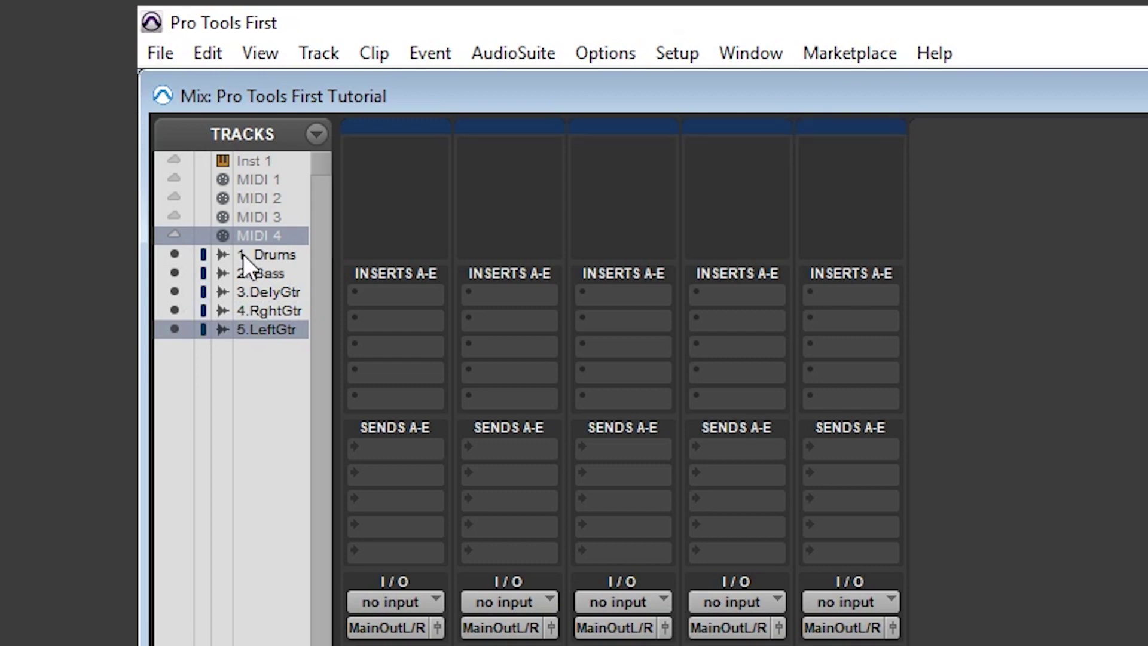
left_click(245, 256)
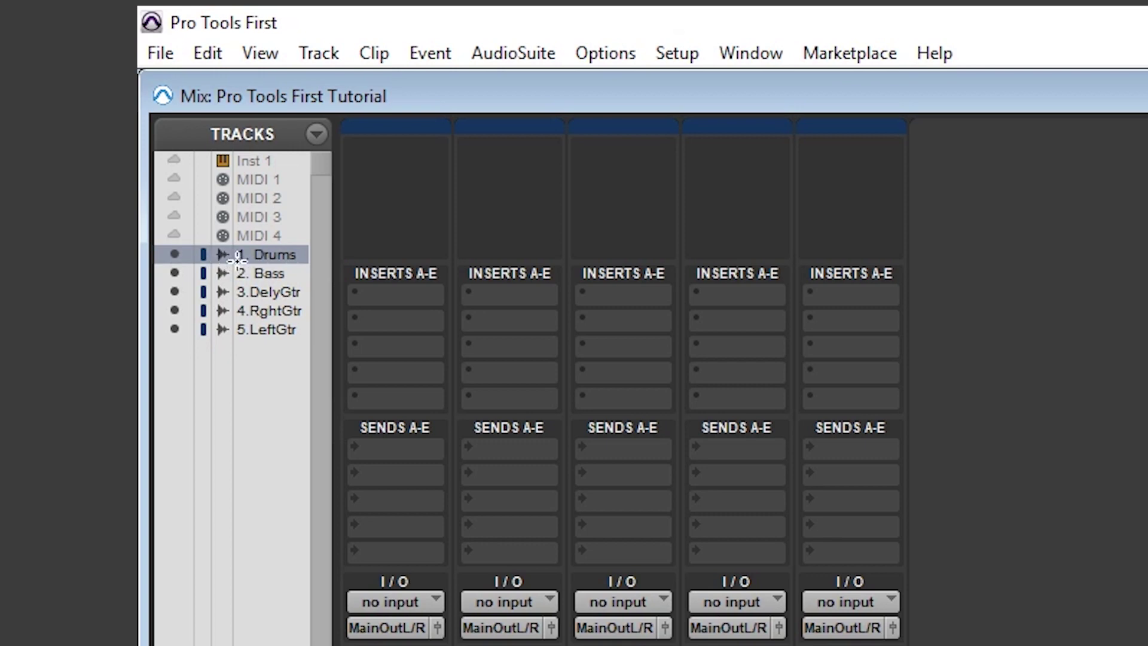
left_click(249, 161)
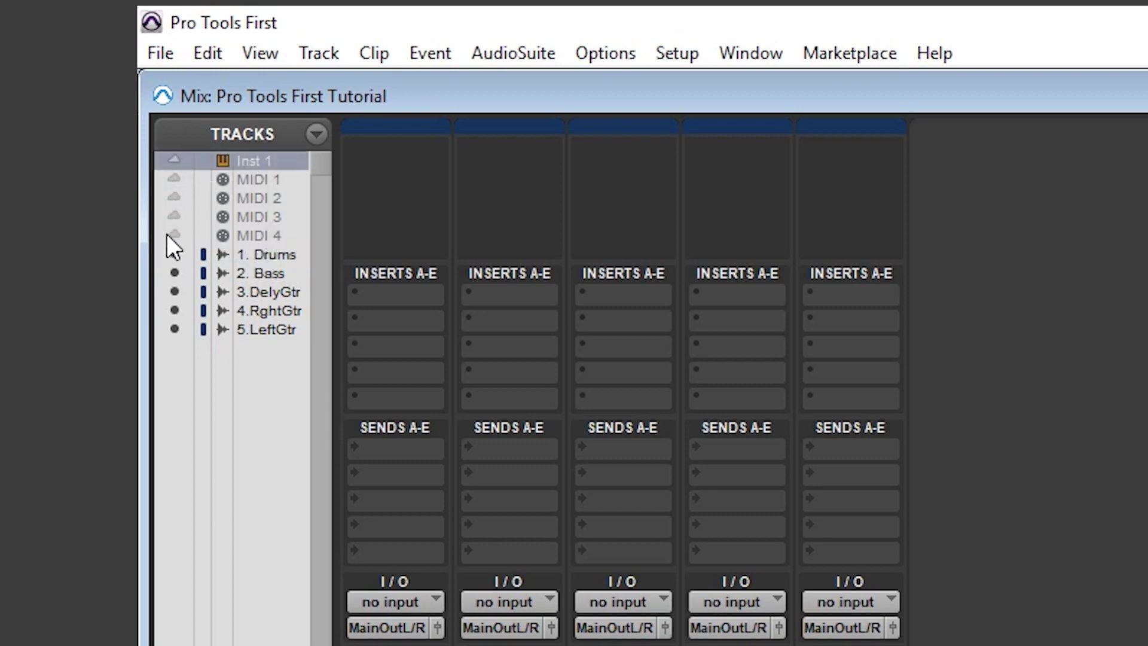
left_click(267, 231)
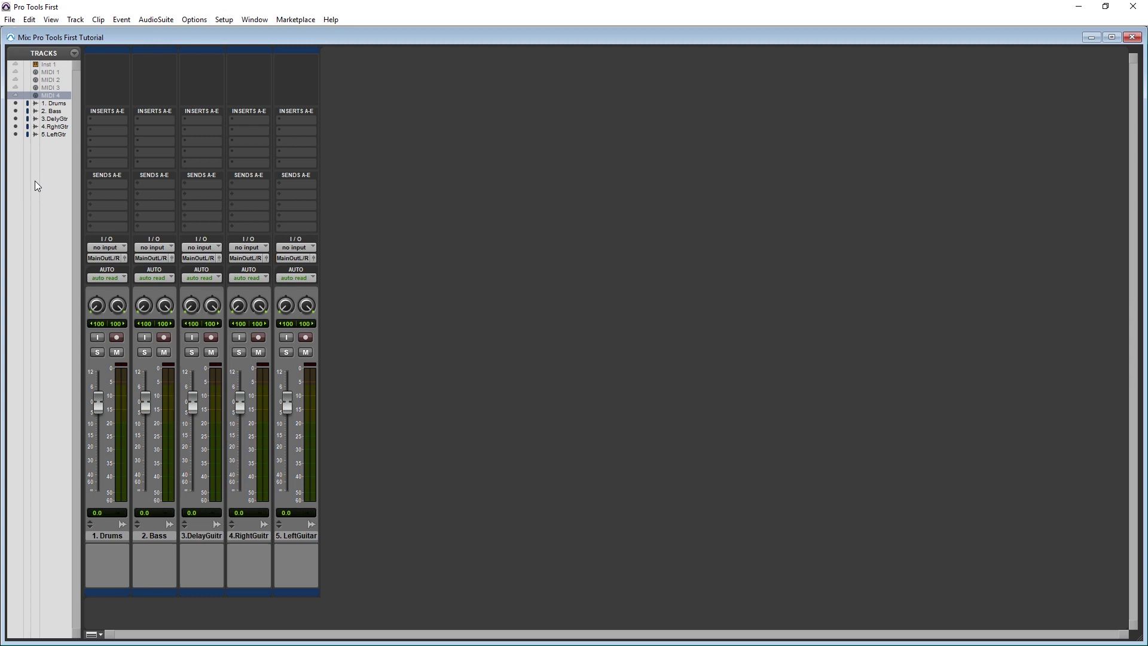
Hide the Instrument section, try the EQ curves, then show all strip sections
left_click(95, 635)
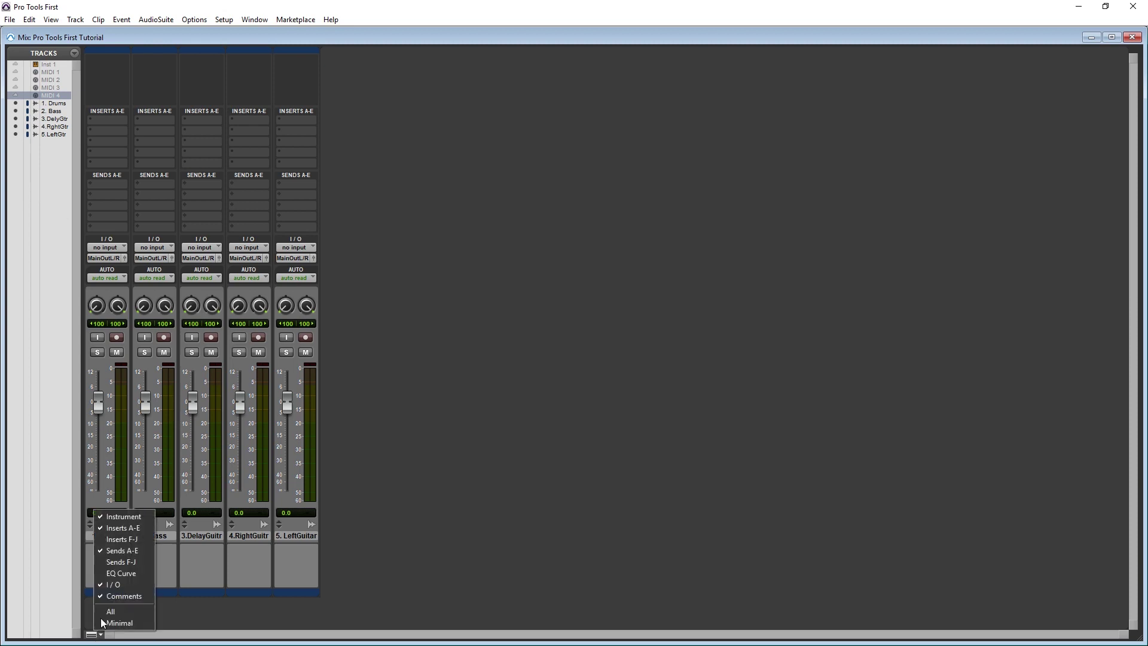
left_click(125, 518)
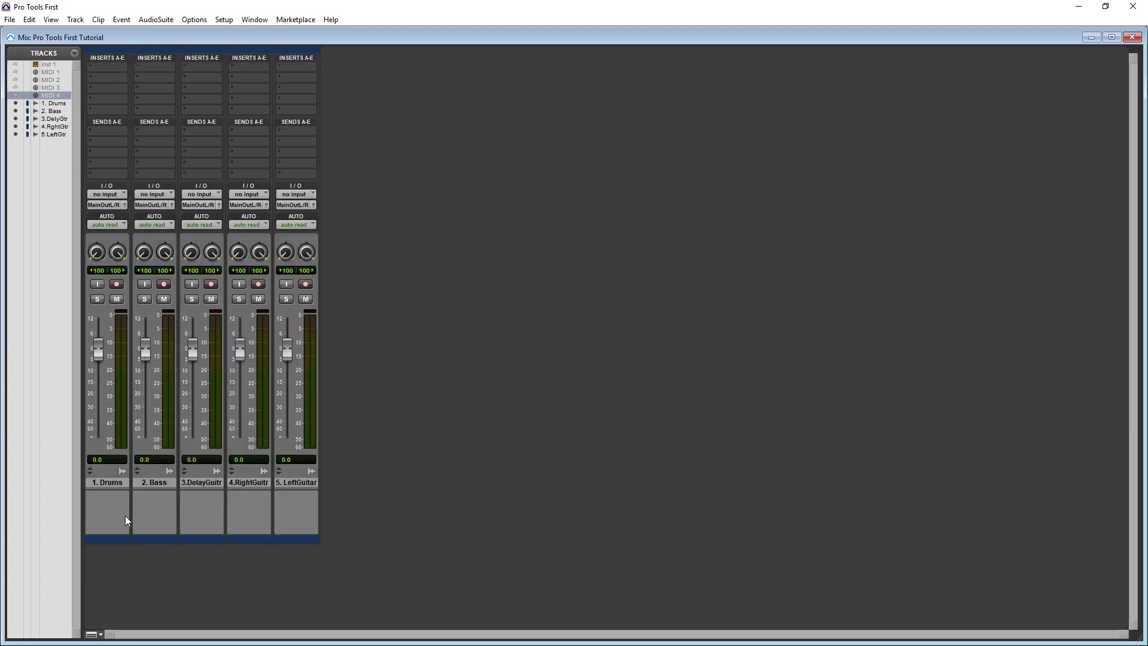
left_click(91, 636)
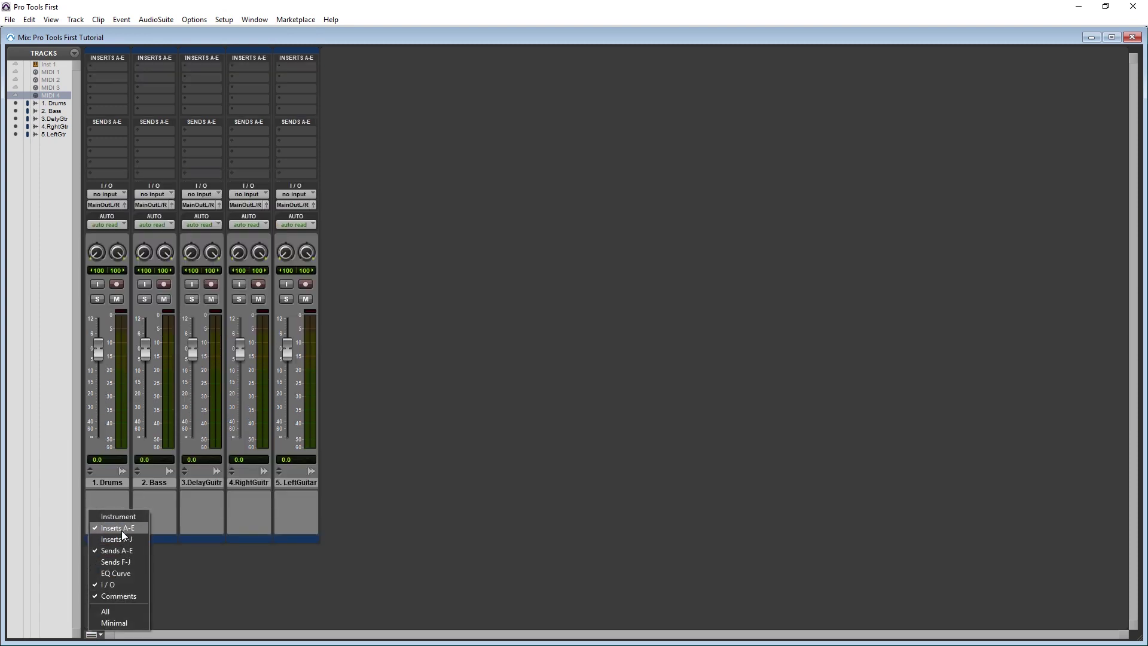
left_click(109, 570)
left_click(93, 636)
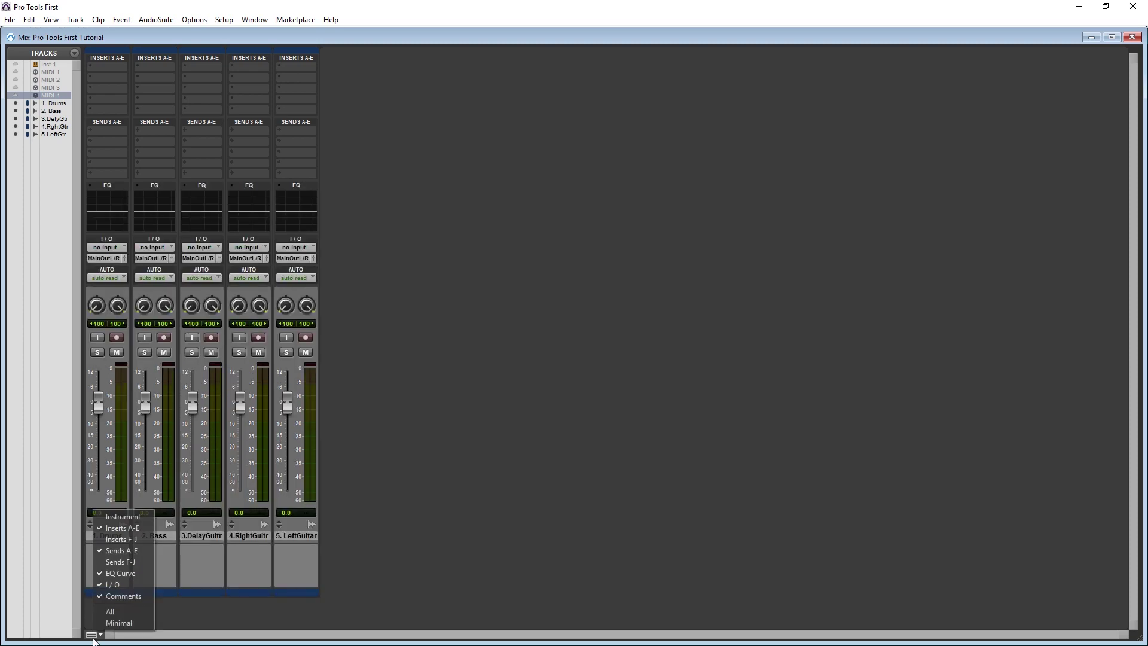
left_click(121, 574)
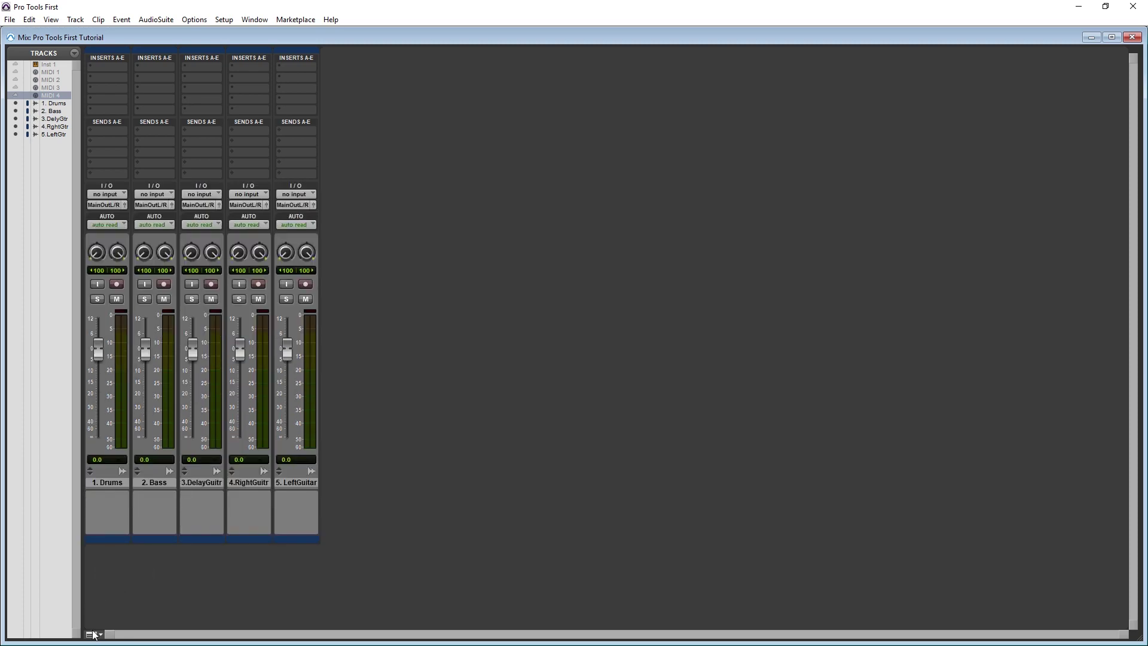
left_click(92, 635)
left_click(108, 613)
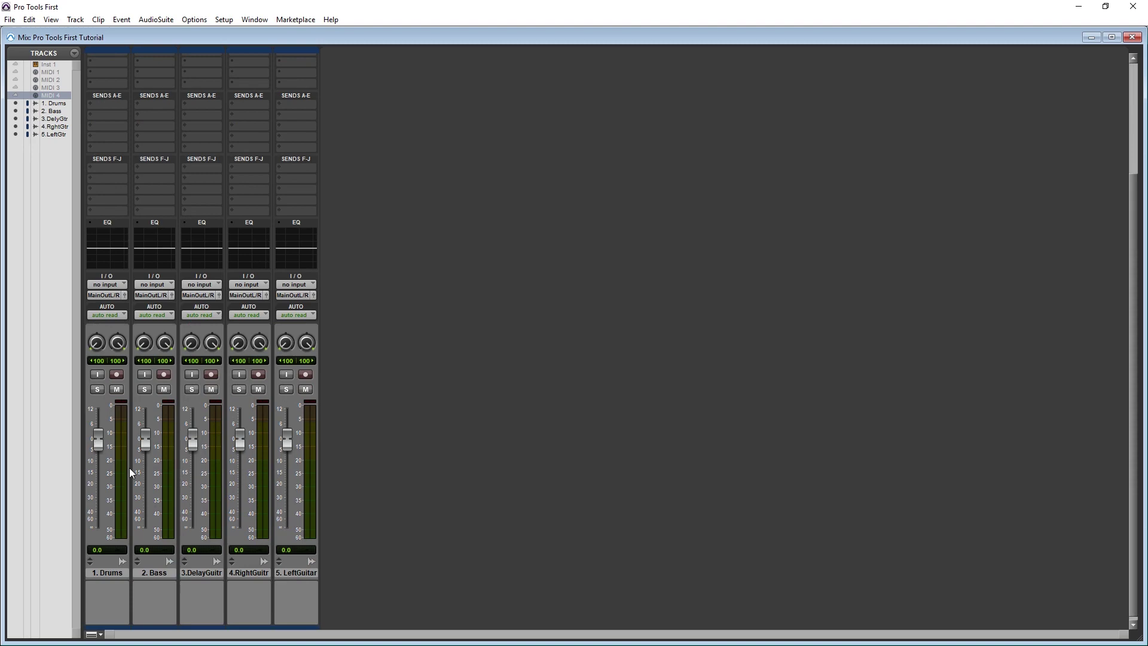
Hide Inserts F–J, Sends F–J and the EQ curves in the mixer strips
left_click(92, 635)
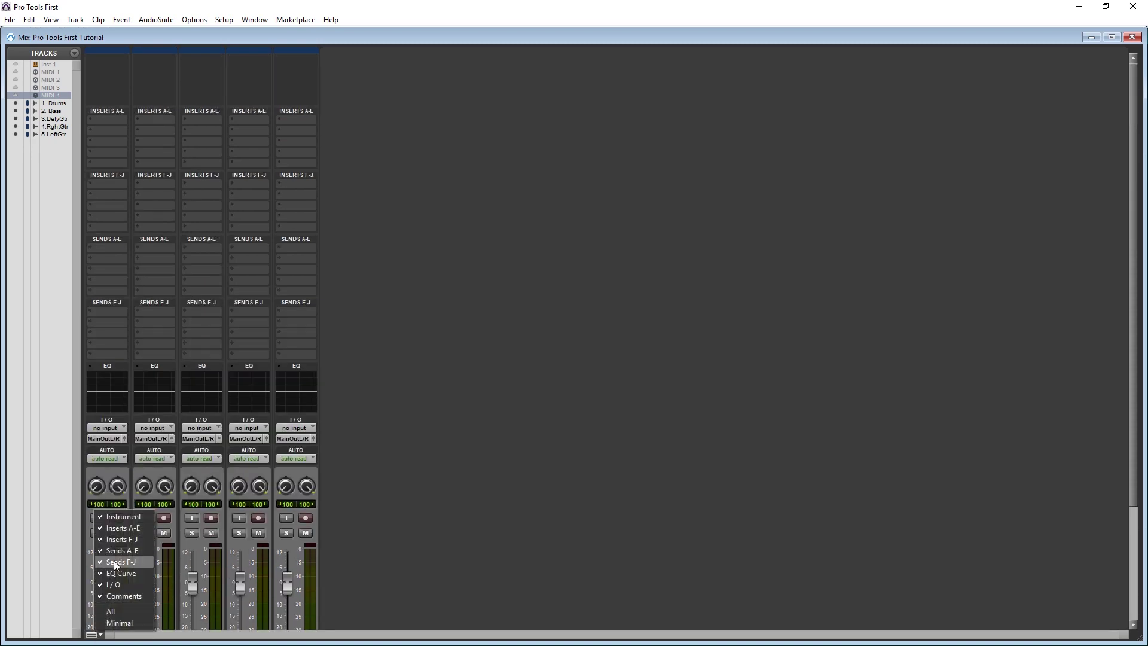
left_click(120, 539)
left_click(93, 635)
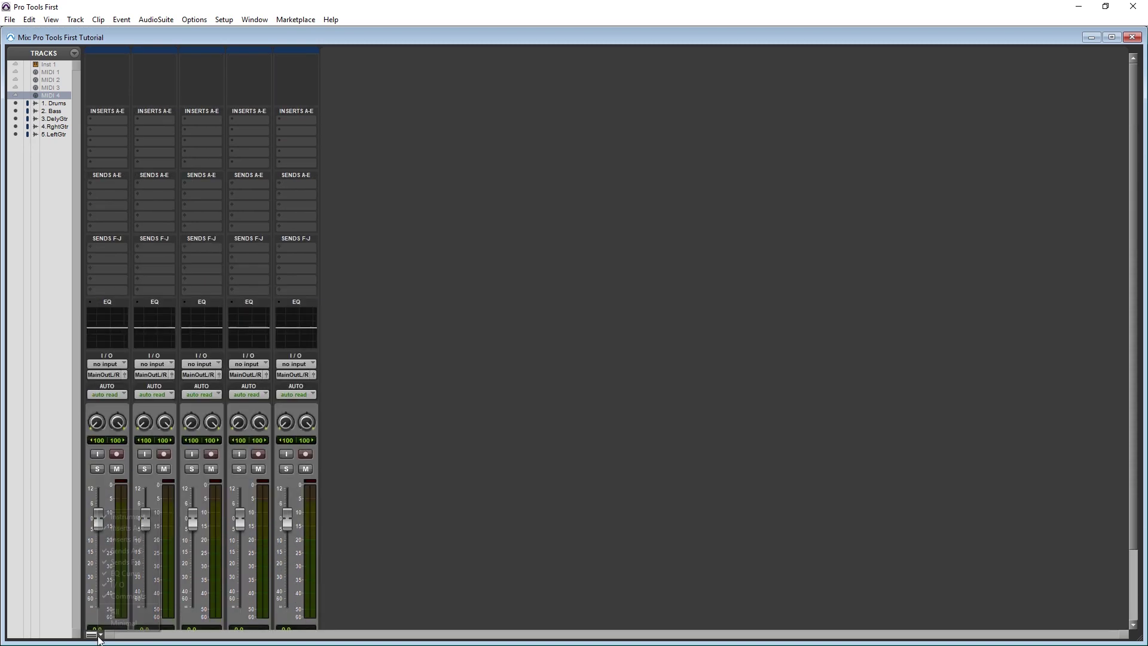
left_click(127, 562)
left_click(93, 635)
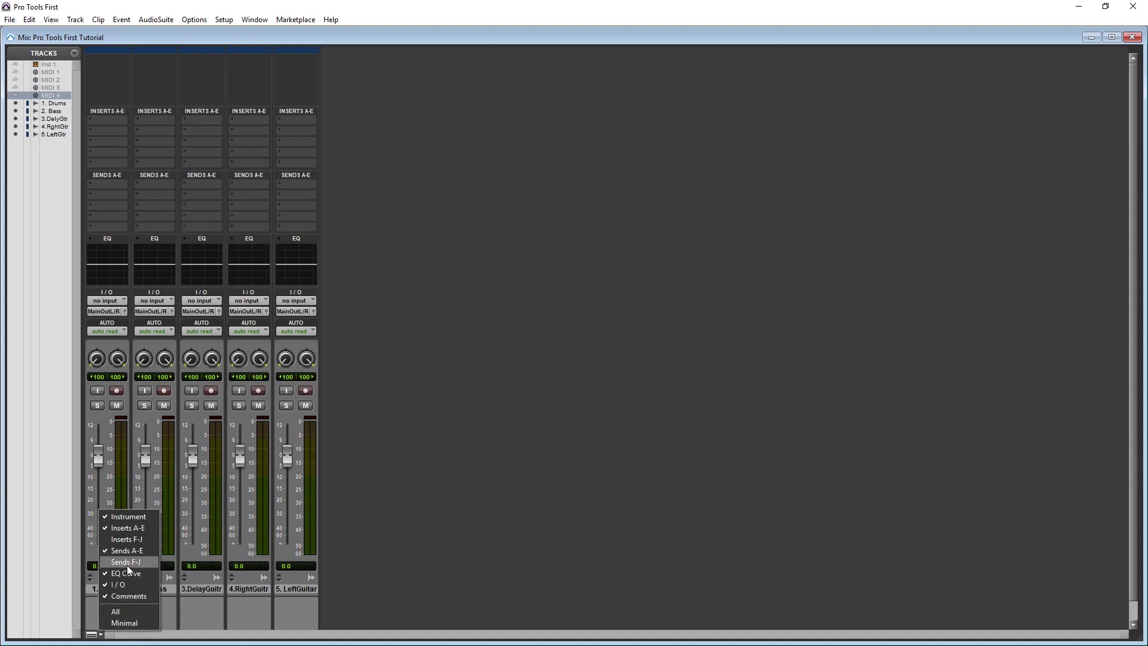
left_click(123, 573)
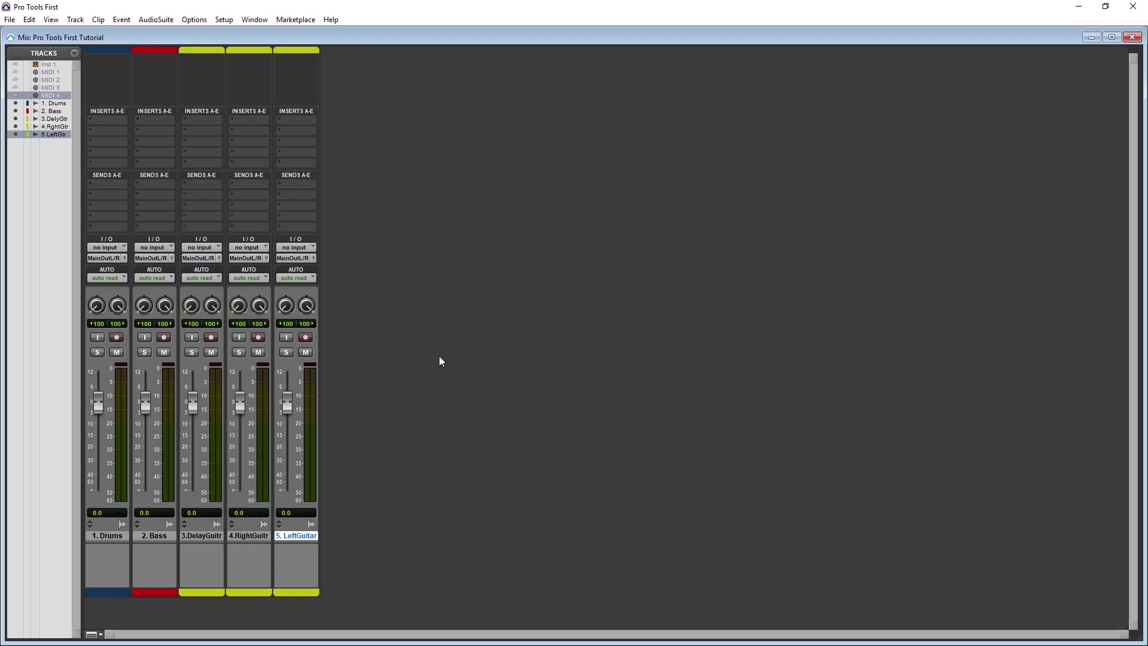
Open the Transport window with Ctrl+1 and move it to the top right
key("ctrl+KP_1")
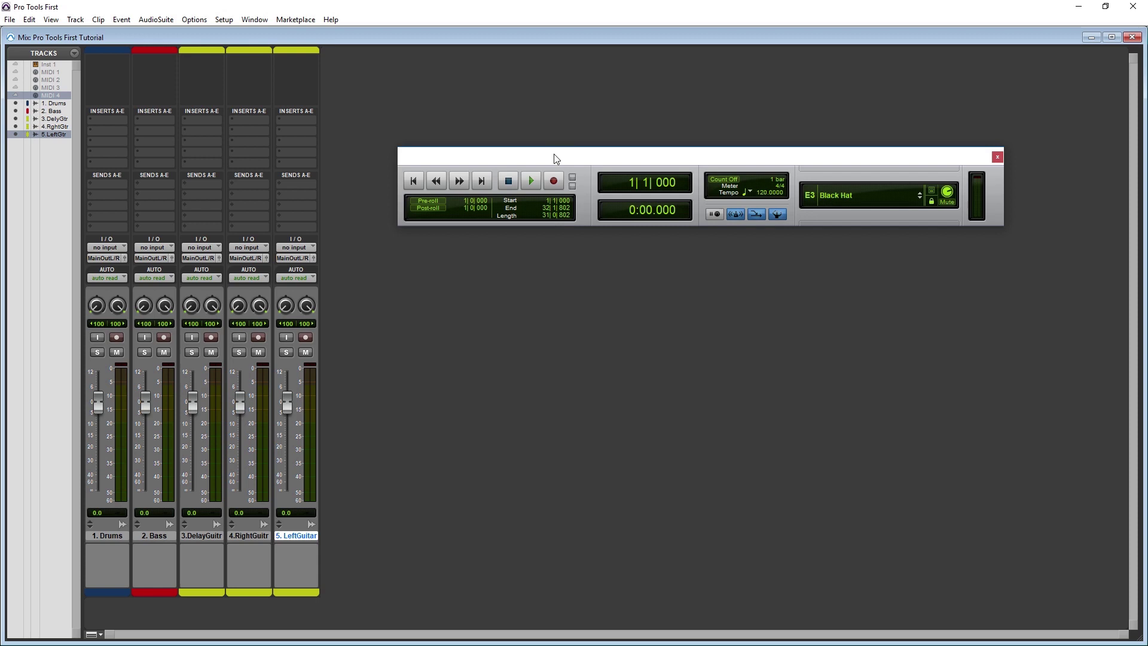
left_click_drag(554, 157, 515, 376)
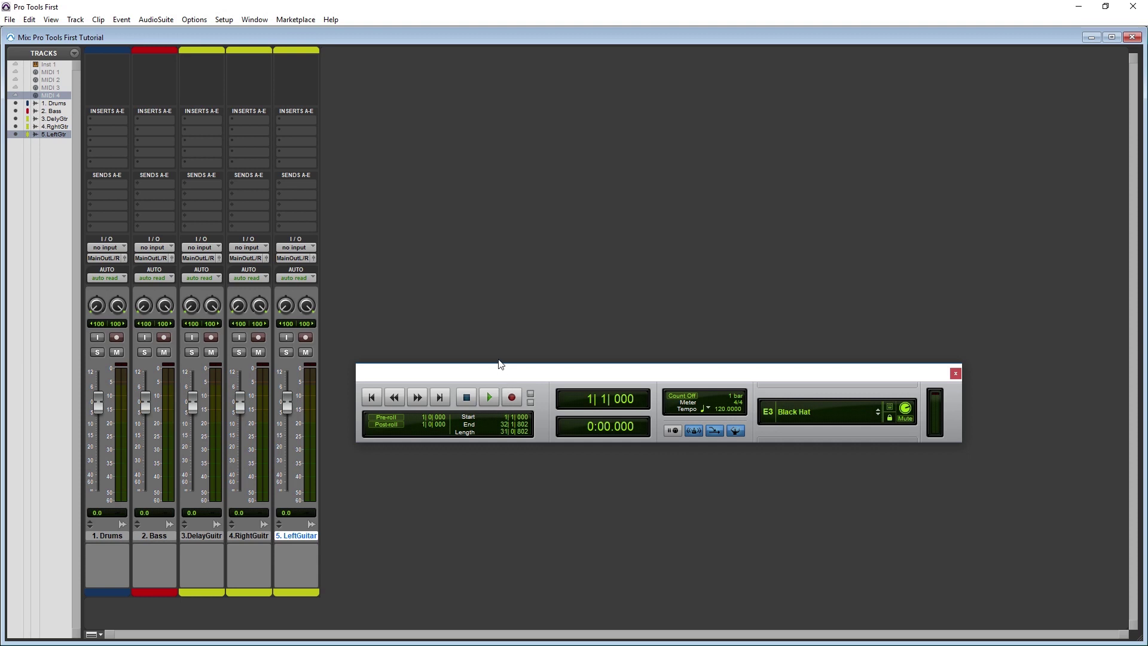
left_click_drag(498, 363, 663, 51)
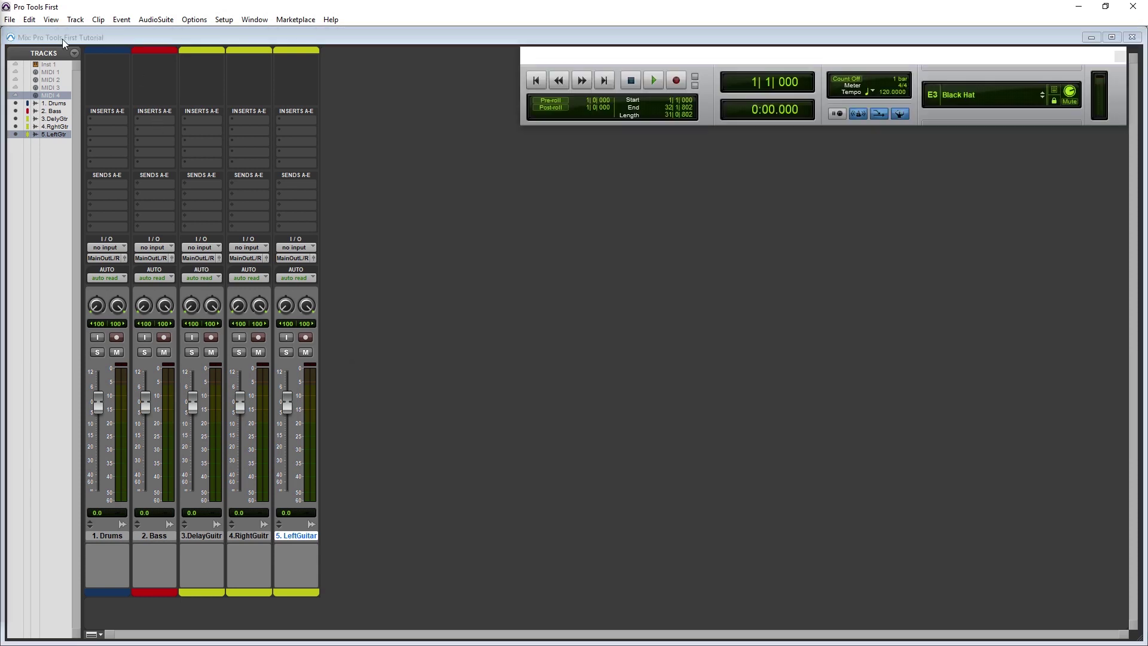
Create one new stereo Aux Input track
left_click(76, 19)
left_click(84, 37)
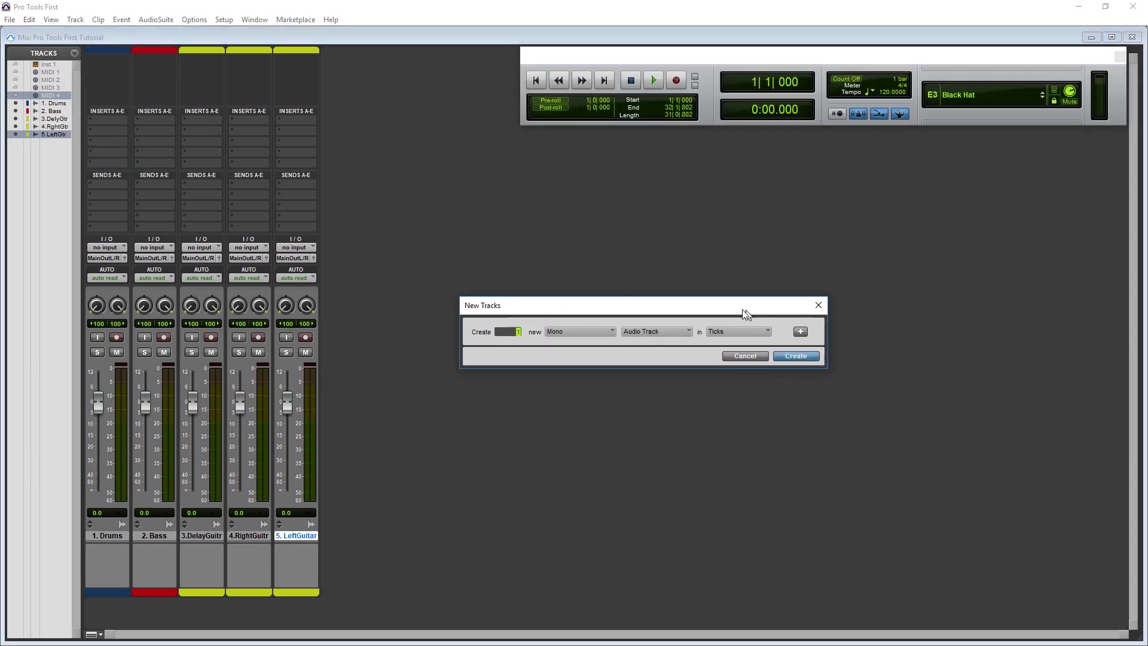
left_click(556, 331)
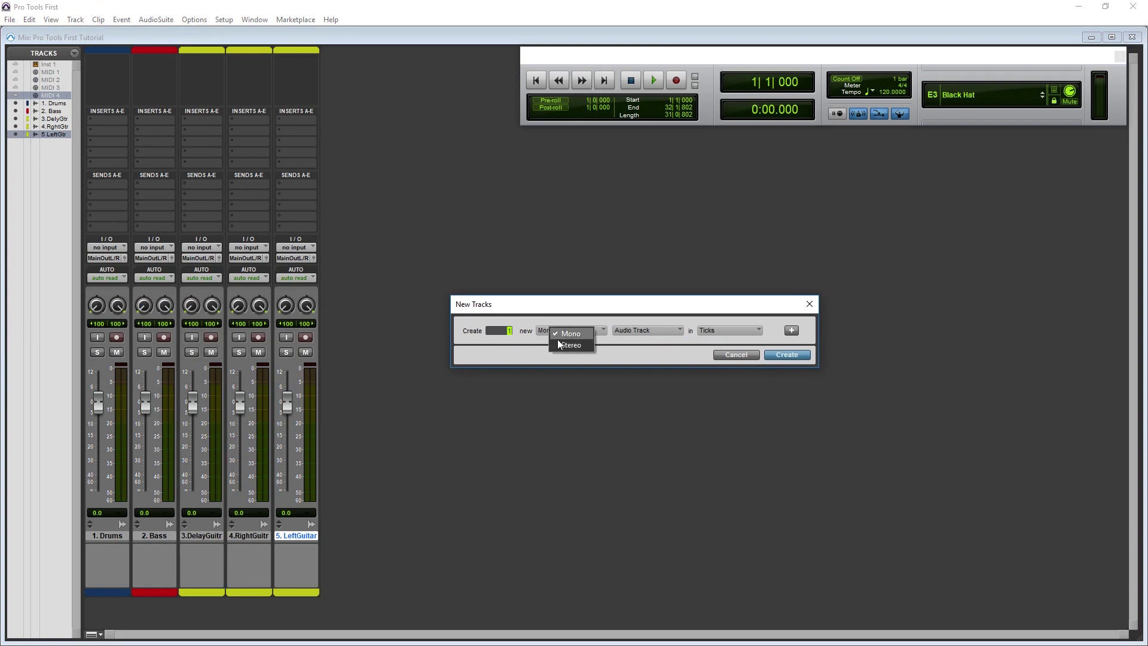
left_click(618, 332)
left_click(635, 347)
left_click(728, 332)
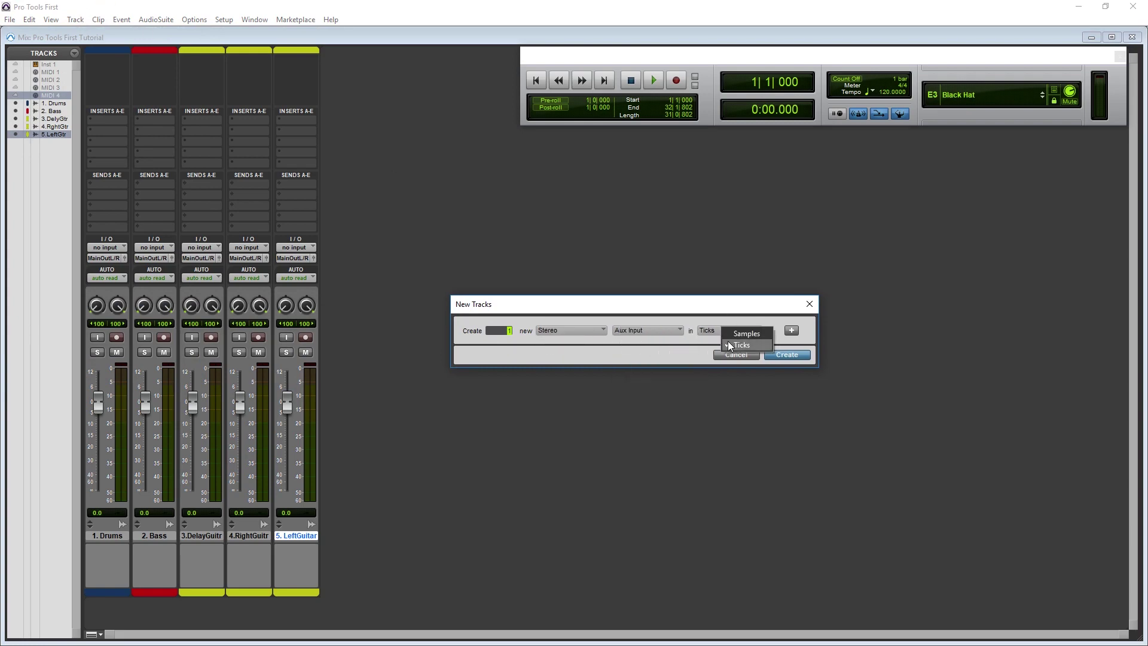
left_click(784, 358)
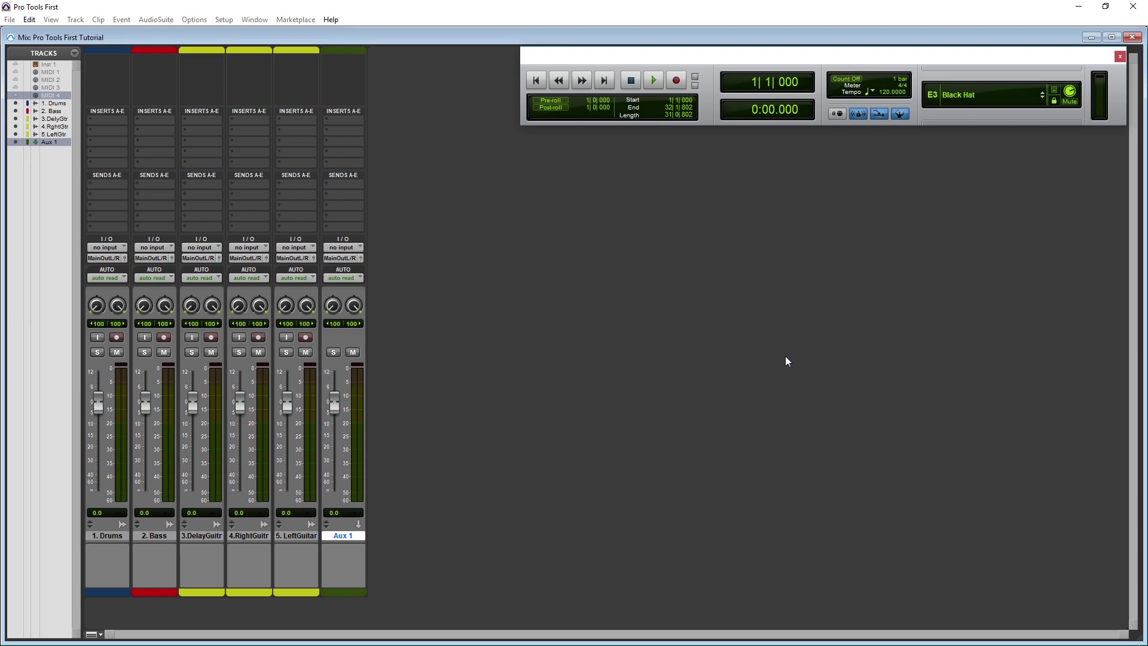
Colour the Aux 1 track bright green and rename it 'Reverb'
double_click(359, 592)
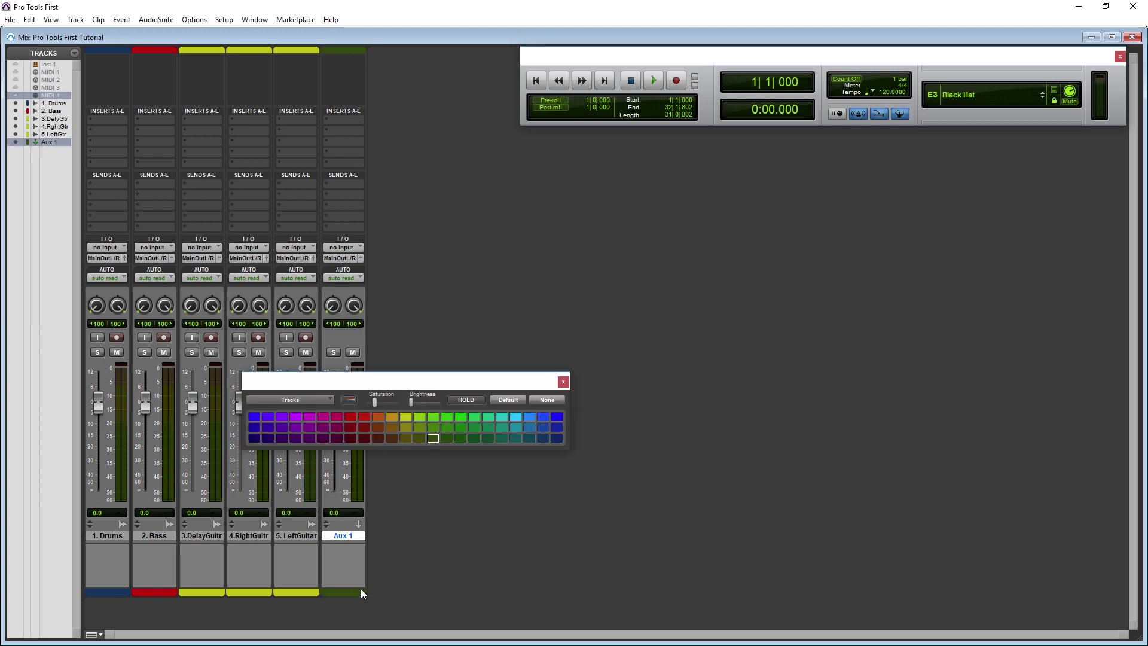
left_click(461, 417)
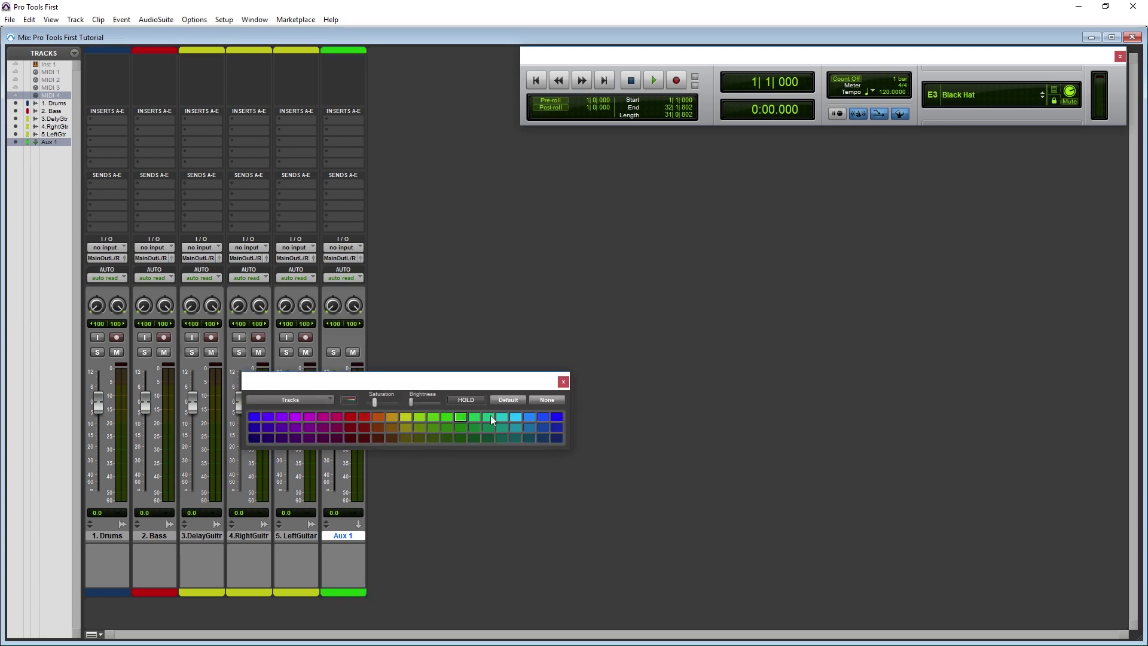
left_click(564, 381)
double_click(346, 536)
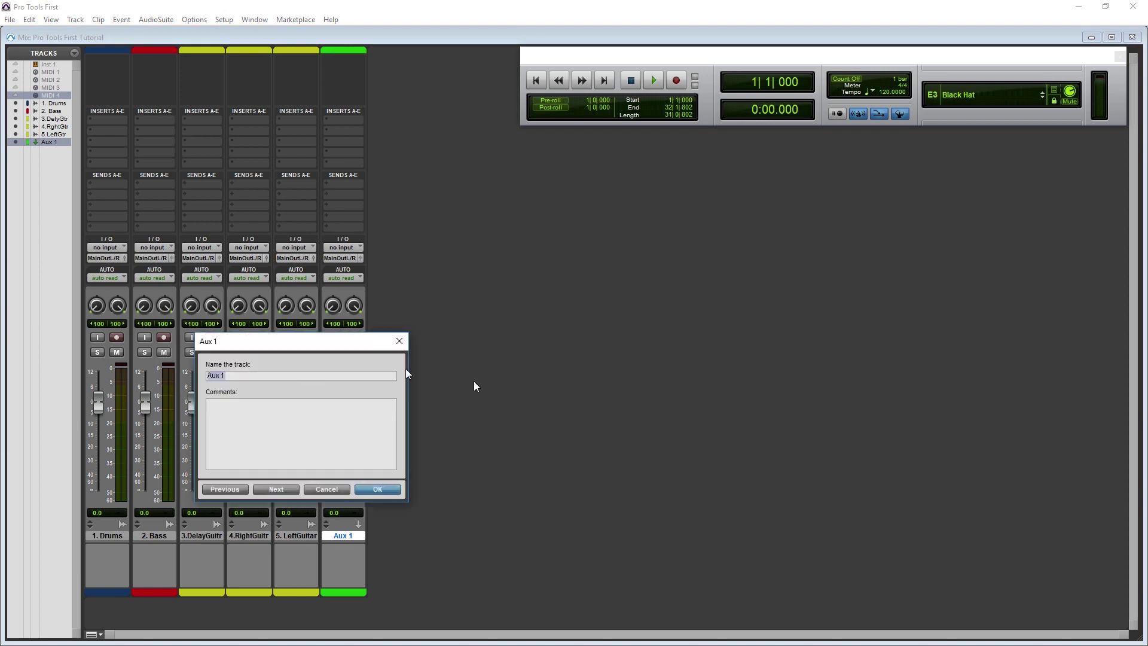
type("Reverb")
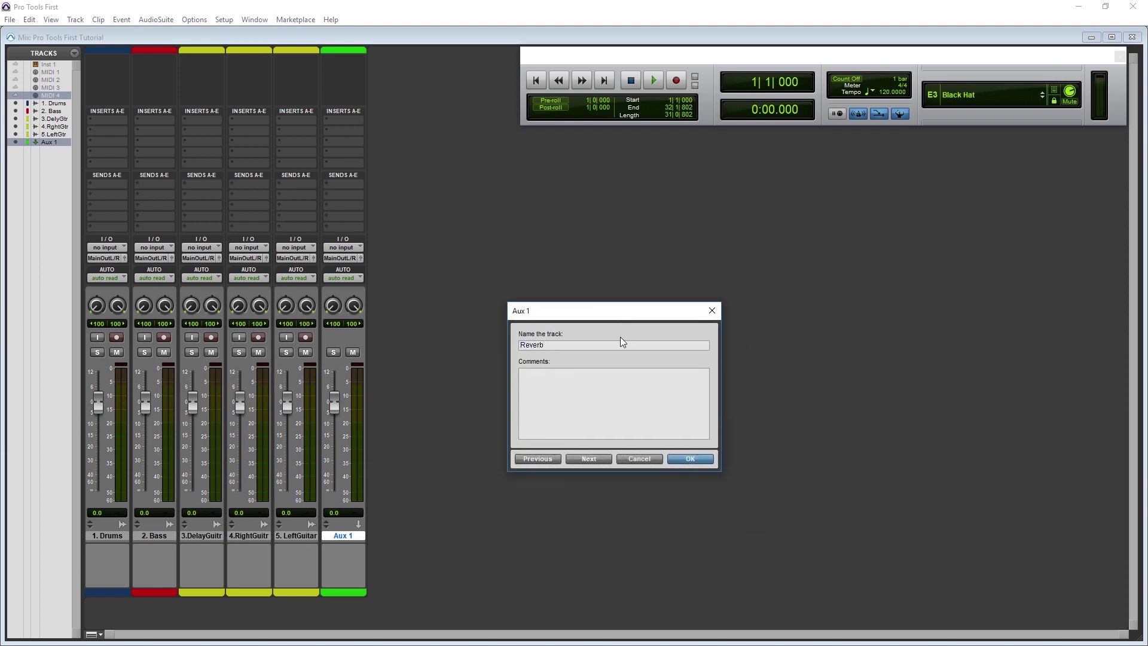
left_click(690, 459)
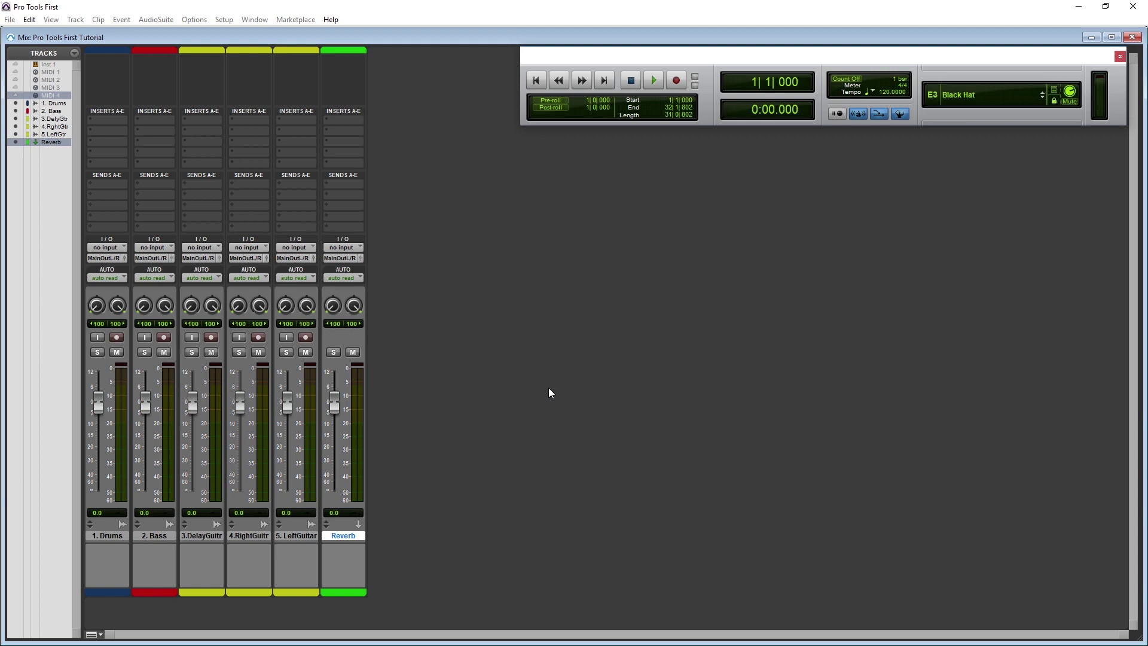
Insert the stereo D-Verb plug-in on Reverb's insert A, then close its window
left_click(352, 121)
mouse_move(386, 138)
mouse_move(489, 144)
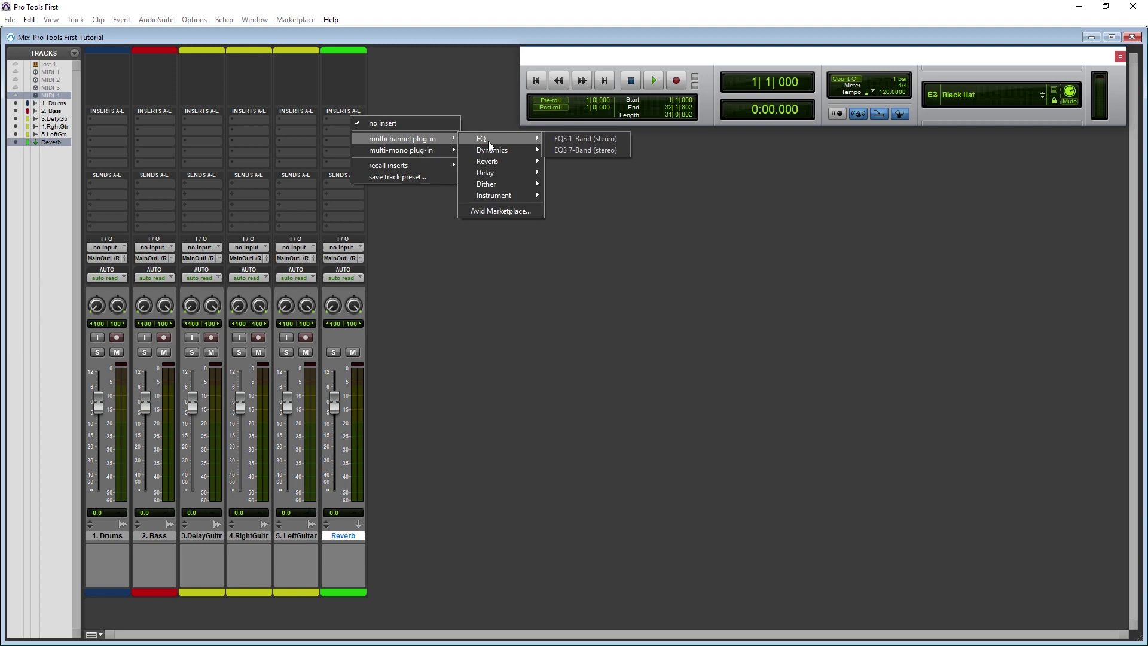
left_click(583, 161)
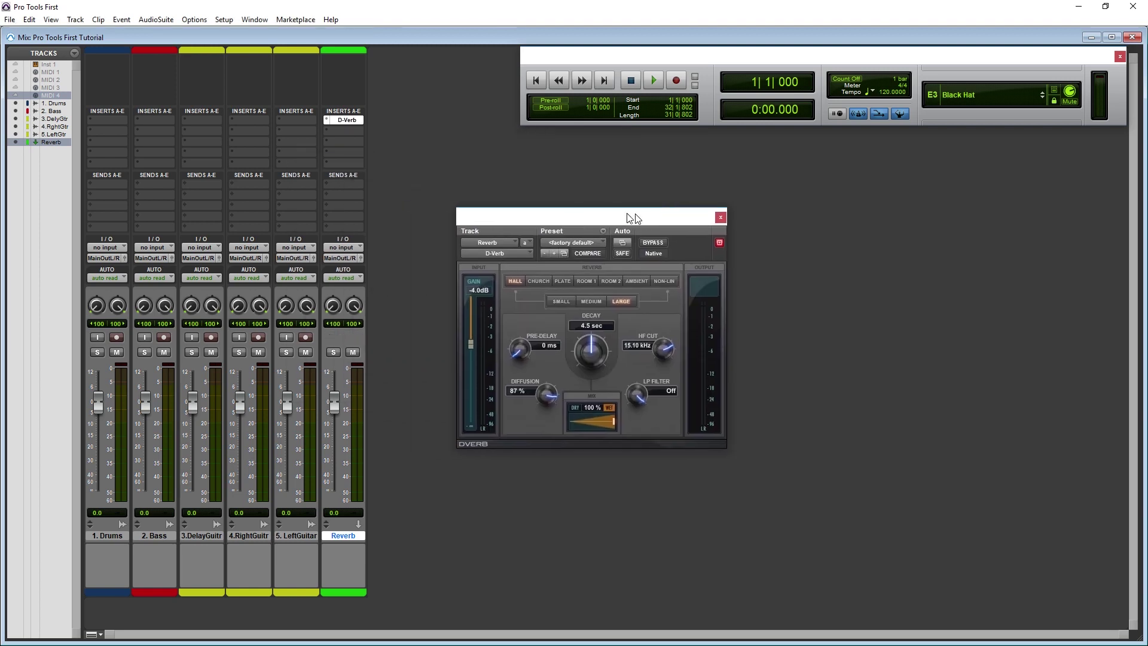
left_click_drag(634, 217, 668, 210)
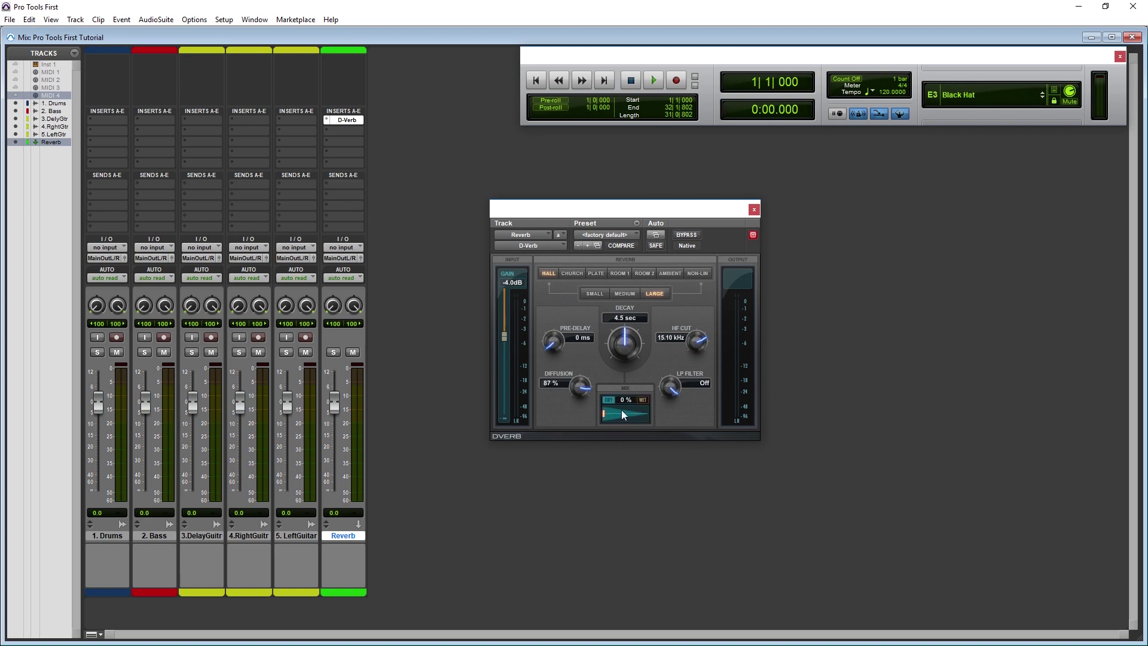
left_click(755, 211)
Set the Reverb input to Bus 1-2 and add a Drums send to Bus 1-2
left_click(334, 247)
mouse_move(382, 277)
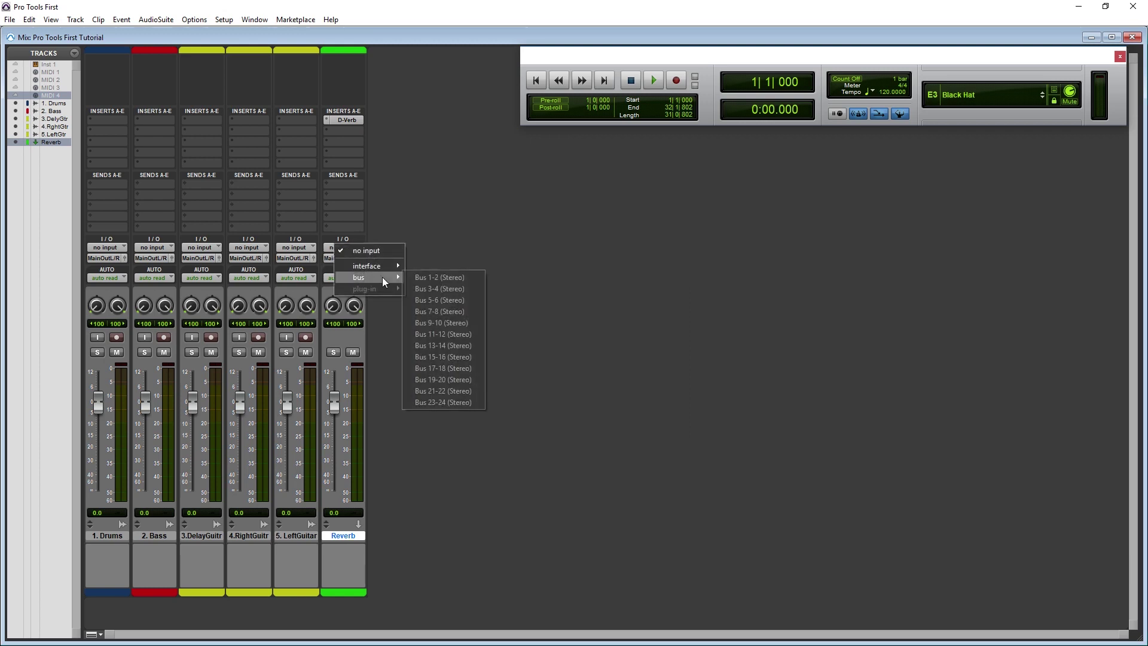
left_click(436, 277)
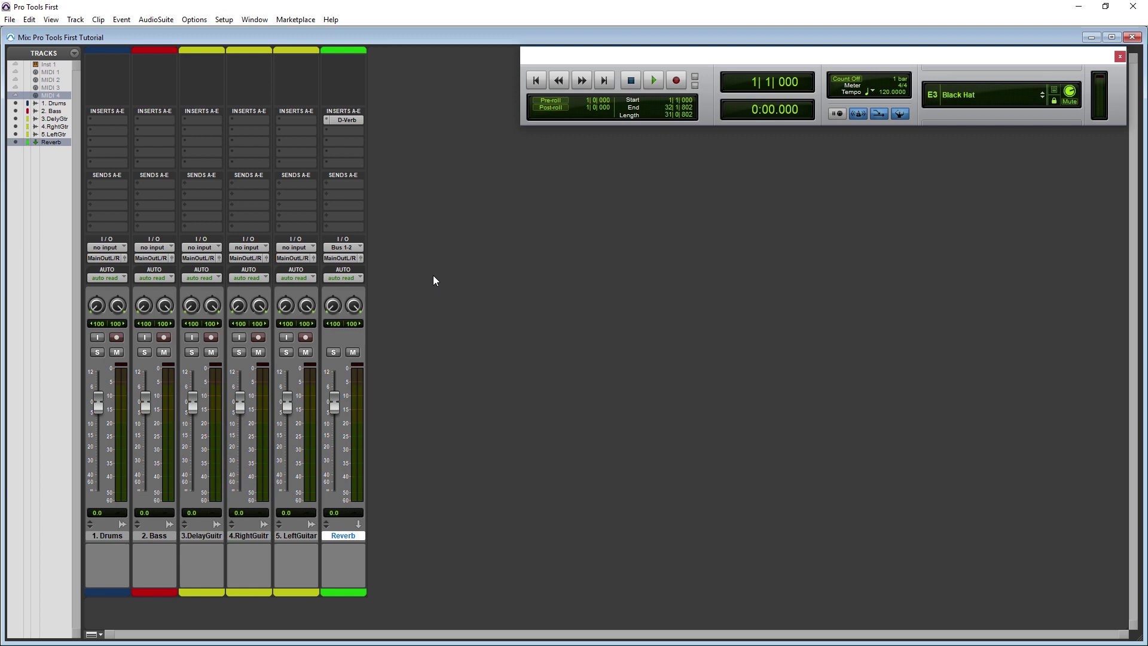
left_click(109, 183)
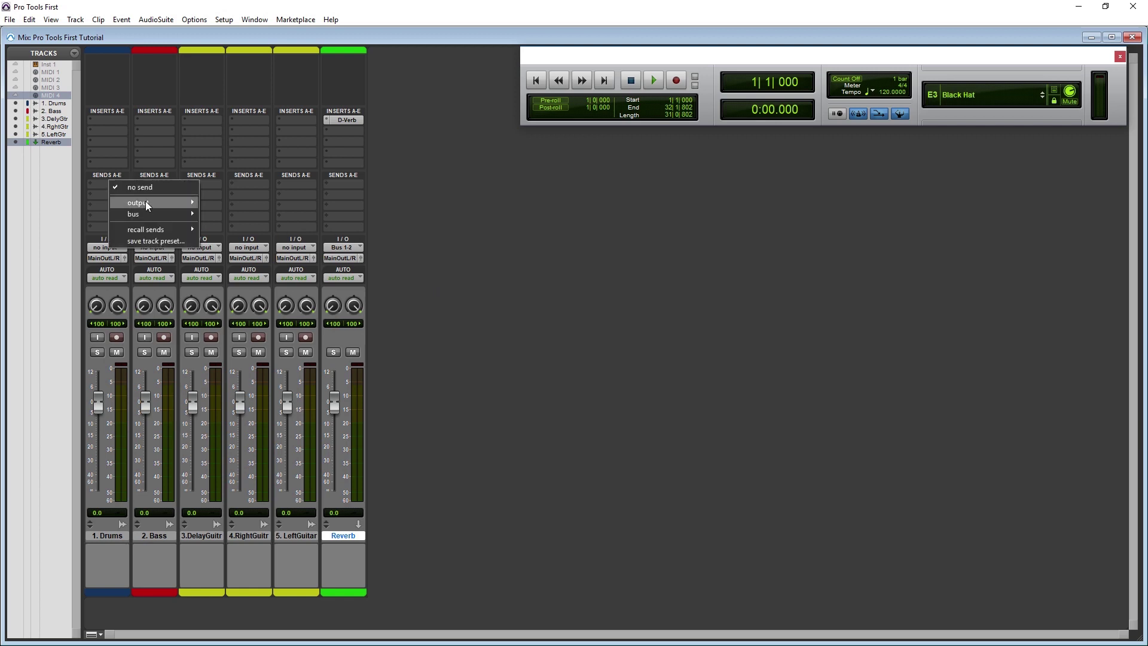
mouse_move(162, 214)
left_click(238, 214)
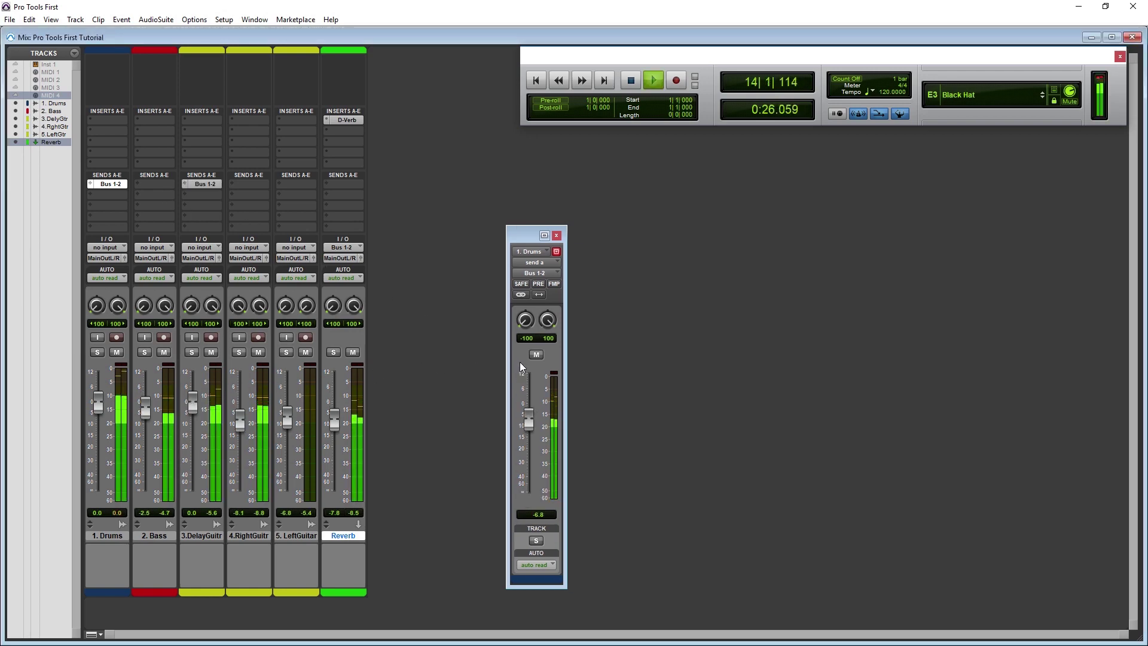
left_click(522, 285)
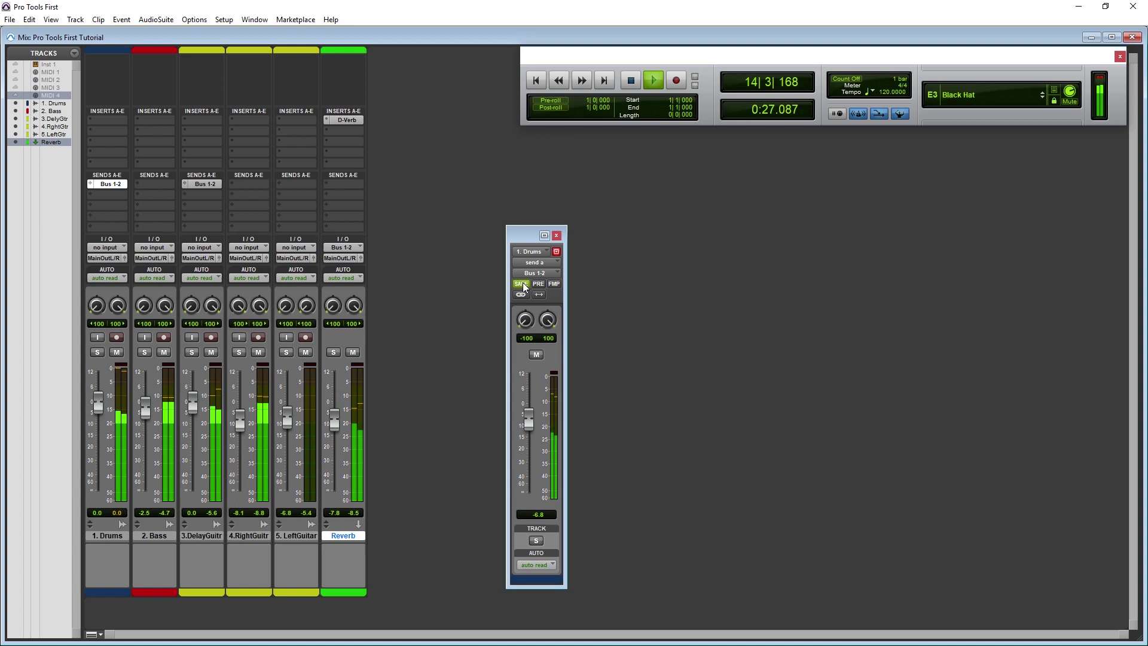
left_click(522, 284)
left_click(538, 284)
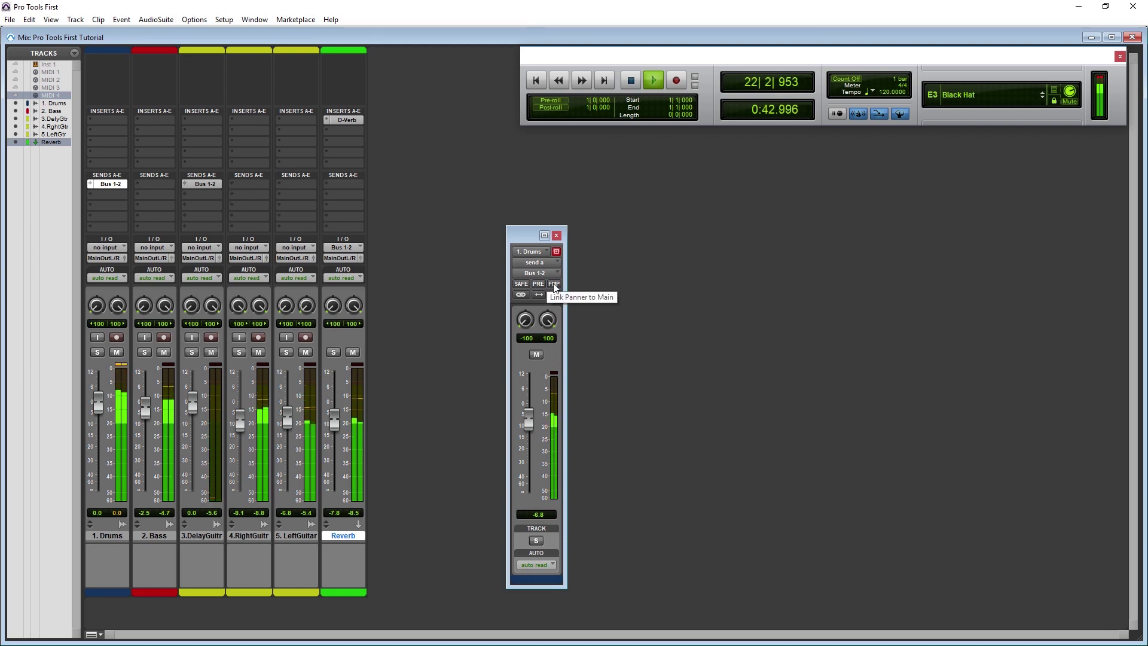
left_click(555, 284)
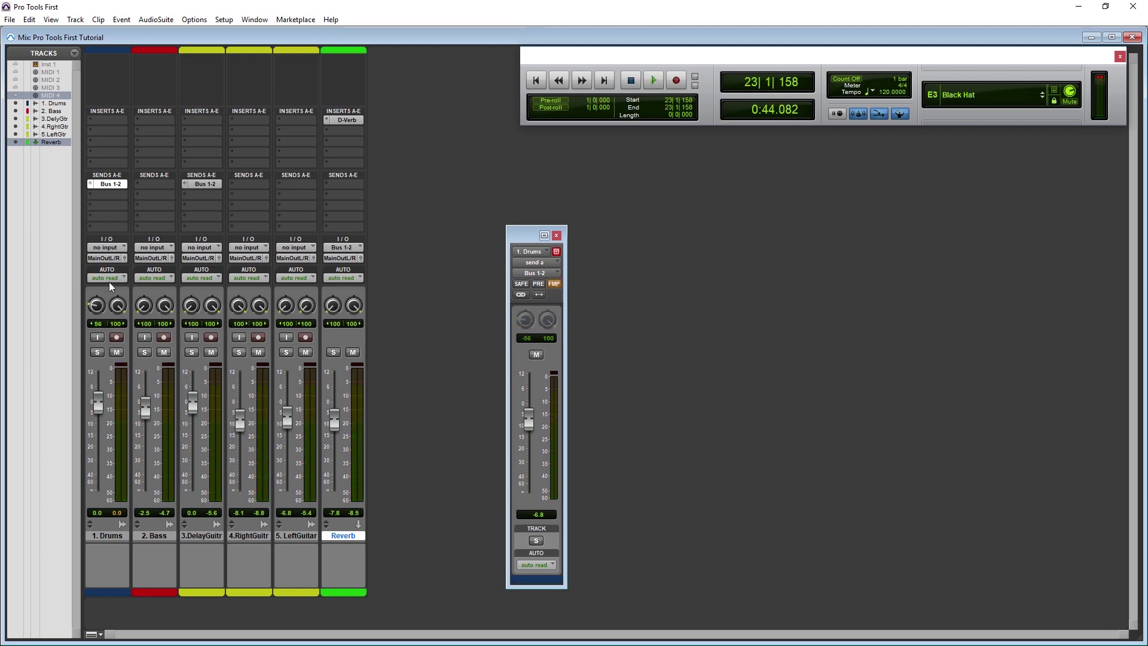
left_click_drag(90, 322, 122, 275)
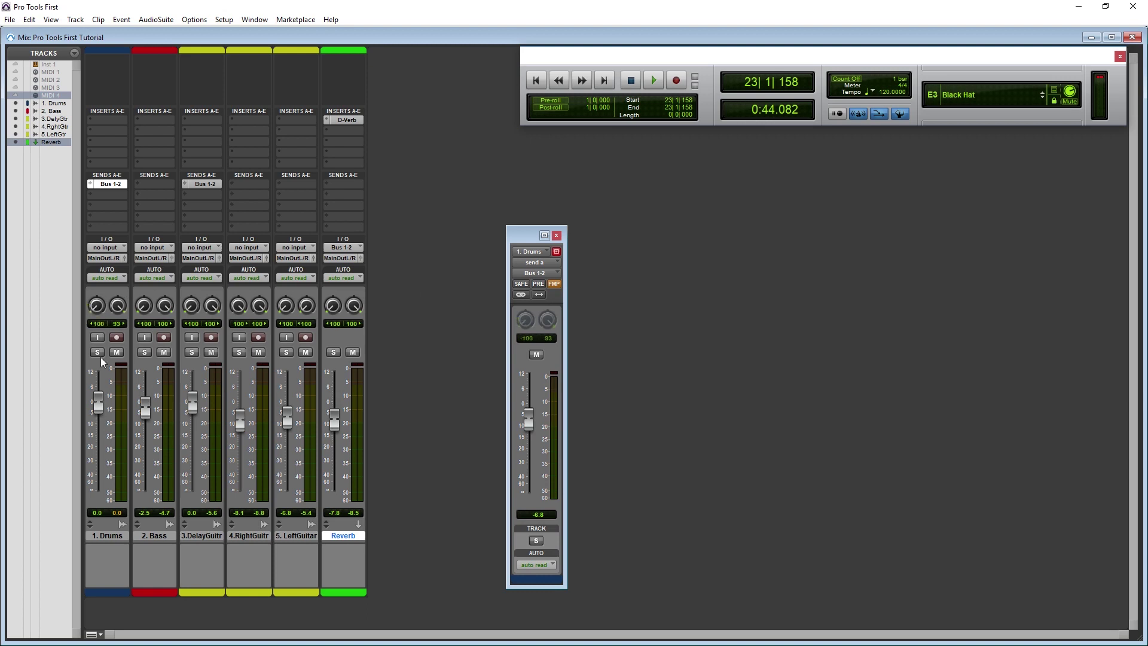
left_click(552, 284)
left_click_drag(522, 363, 515, 383)
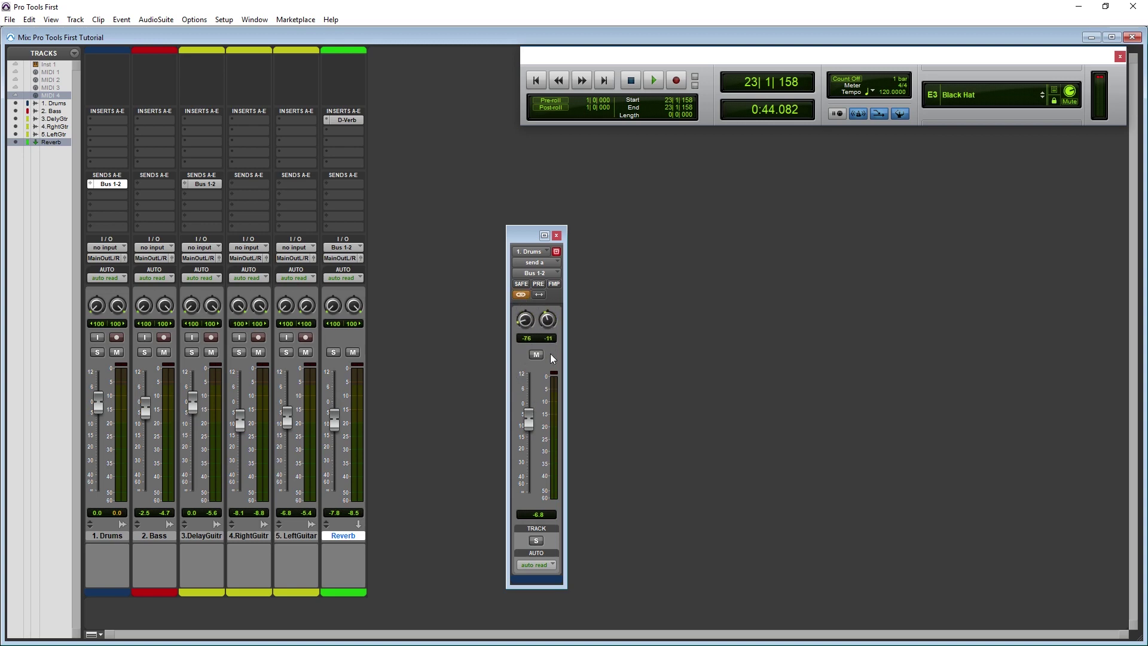
left_click_drag(551, 355, 551, 378)
left_click_drag(547, 325, 547, 295)
Close the Drums send window, check its input and output routing unchanged, and start a new track
left_click(556, 235)
left_click(110, 247)
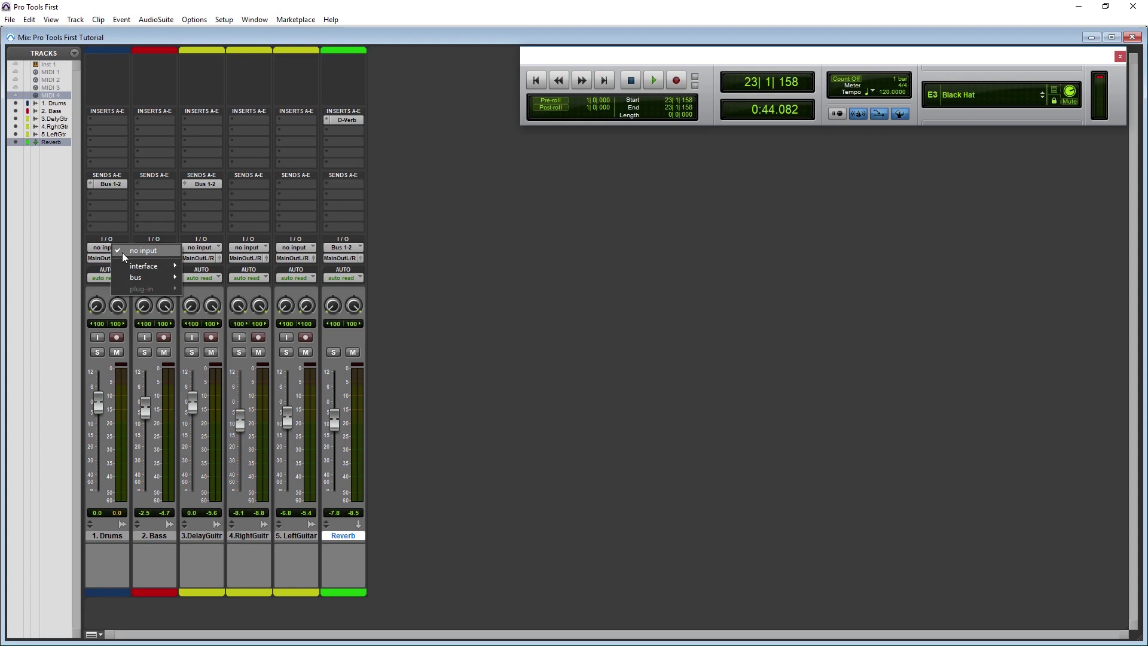
mouse_move(141, 268)
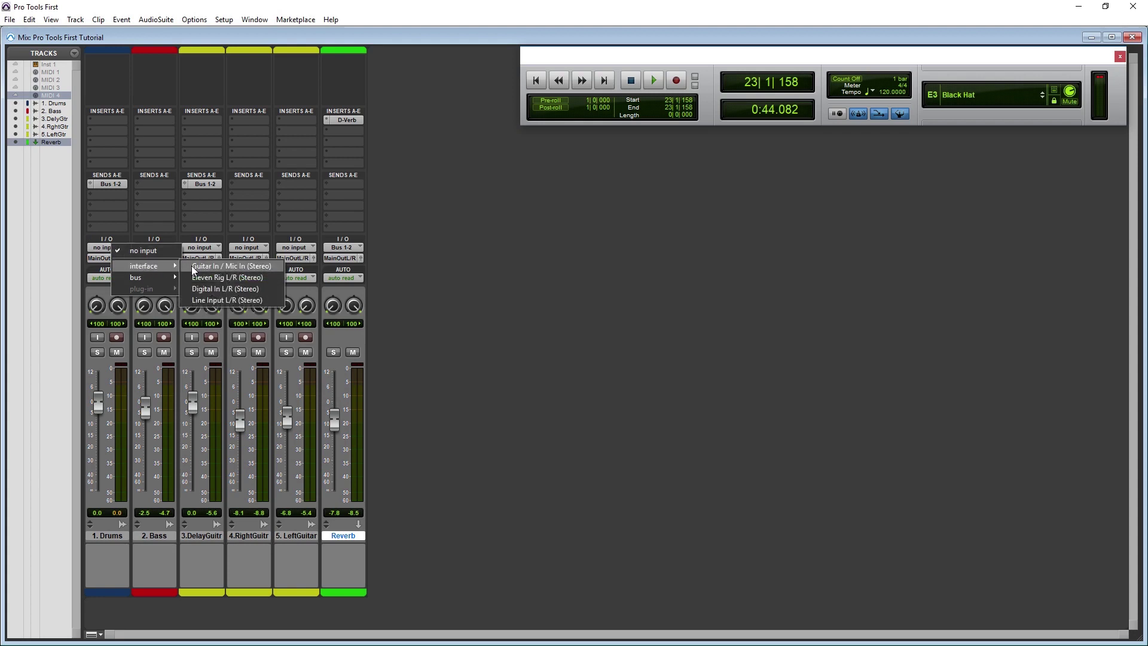
left_click(98, 258)
mouse_move(121, 275)
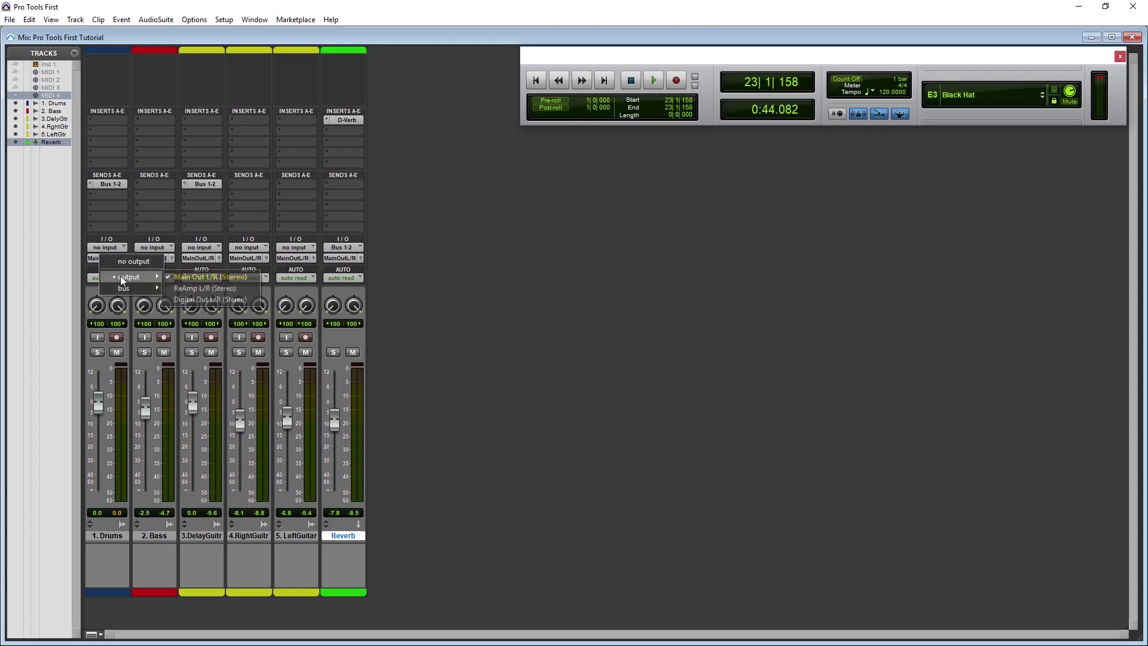
left_click(318, 275)
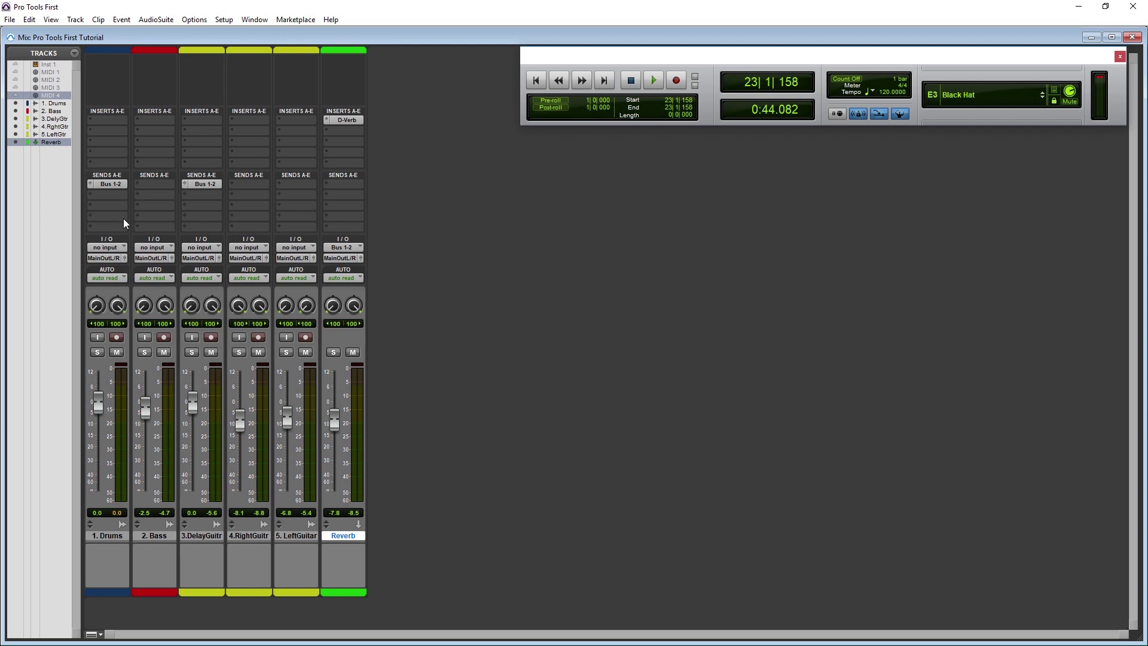
left_click(77, 23)
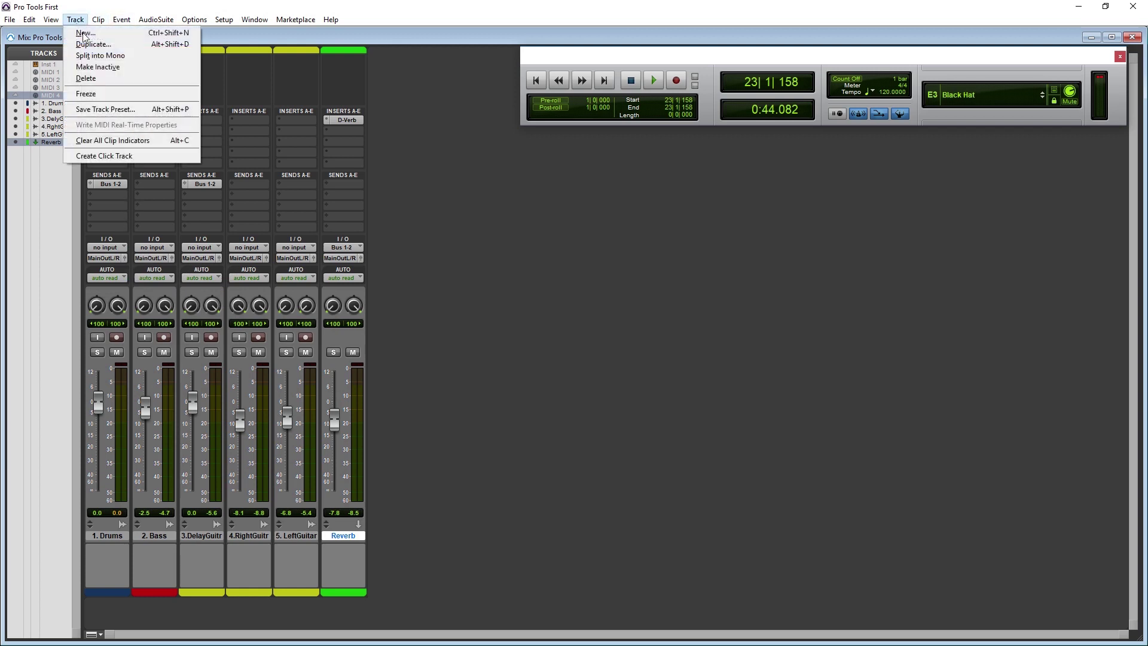
left_click(87, 31)
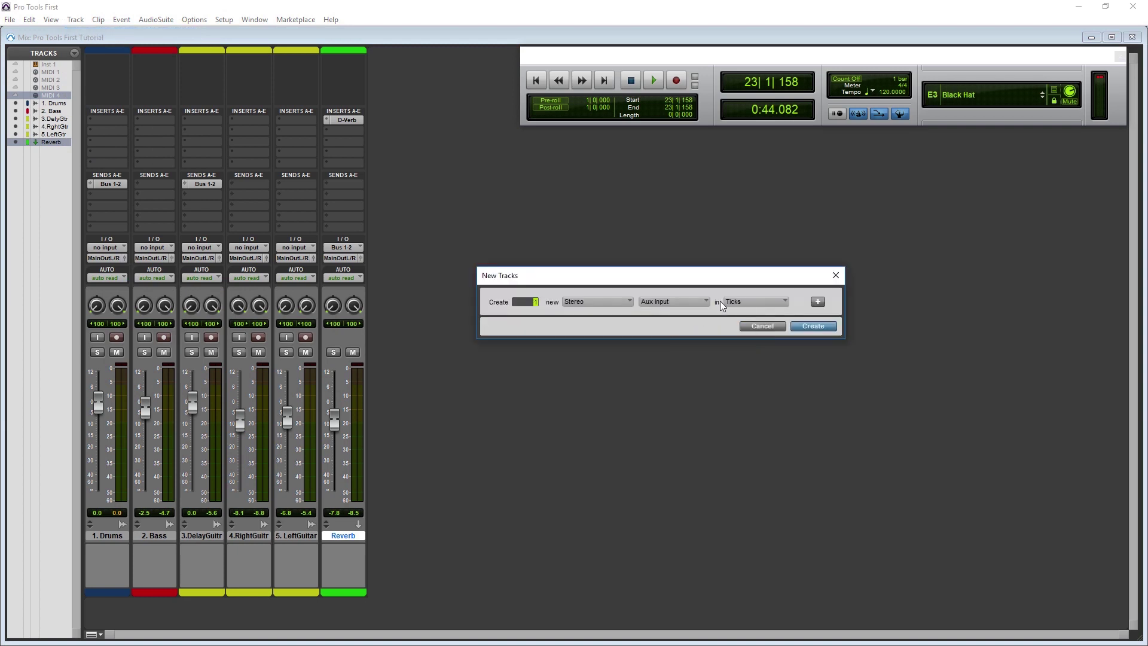
Create the stereo Guitars aux track and feed its input from Bus 3-4
left_click(808, 329)
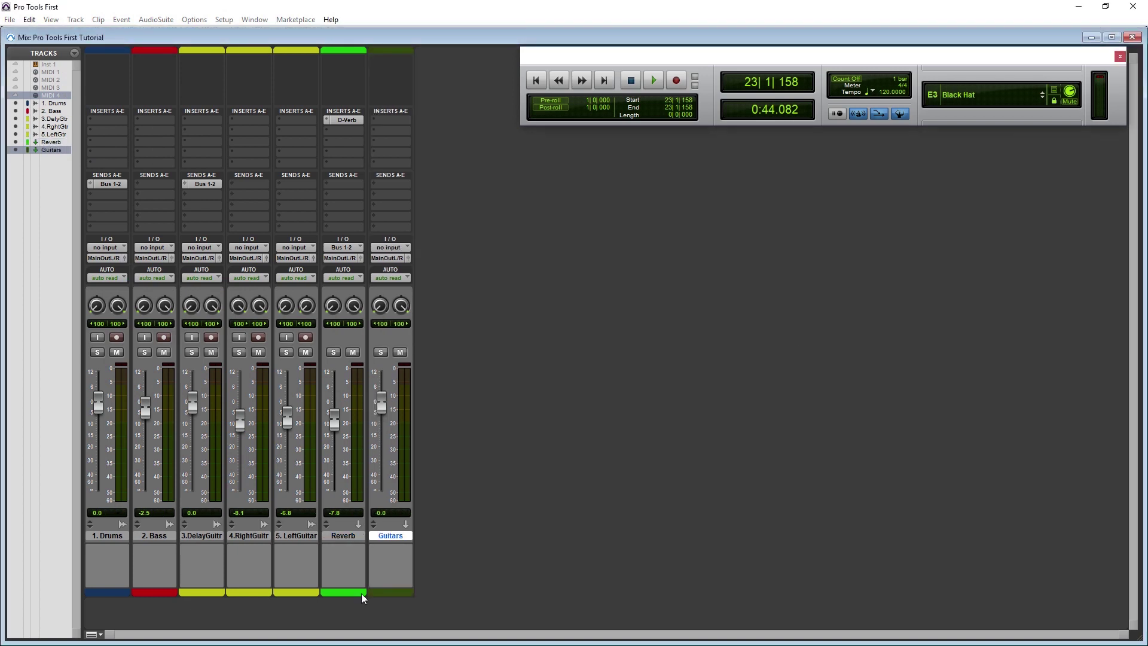
left_click(389, 247)
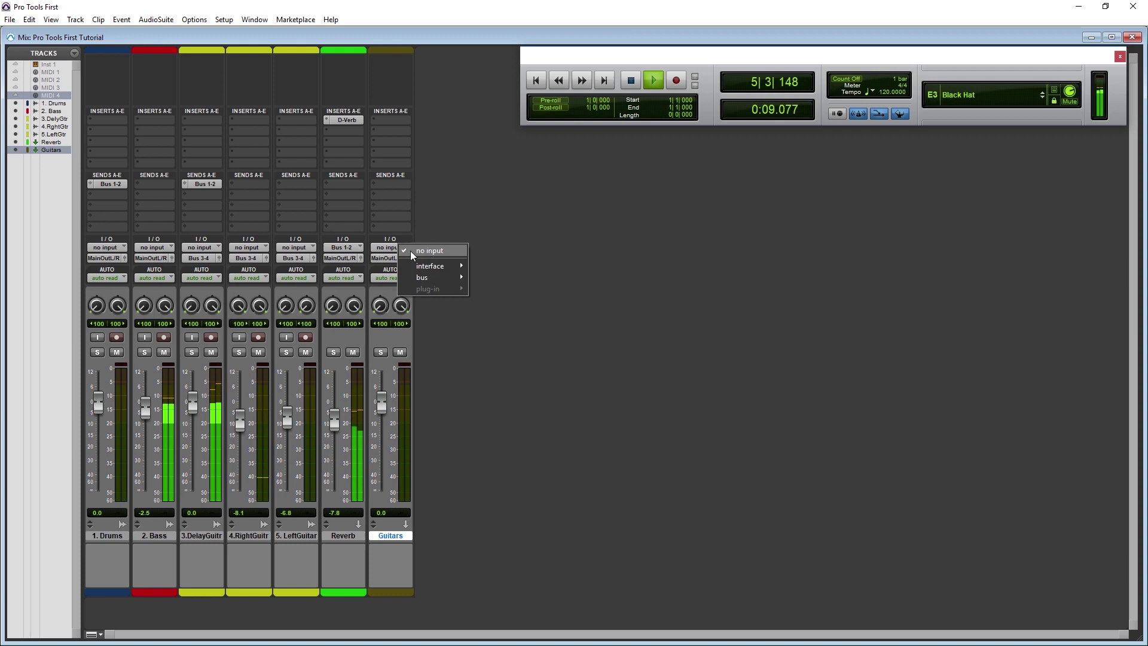
mouse_move(431, 277)
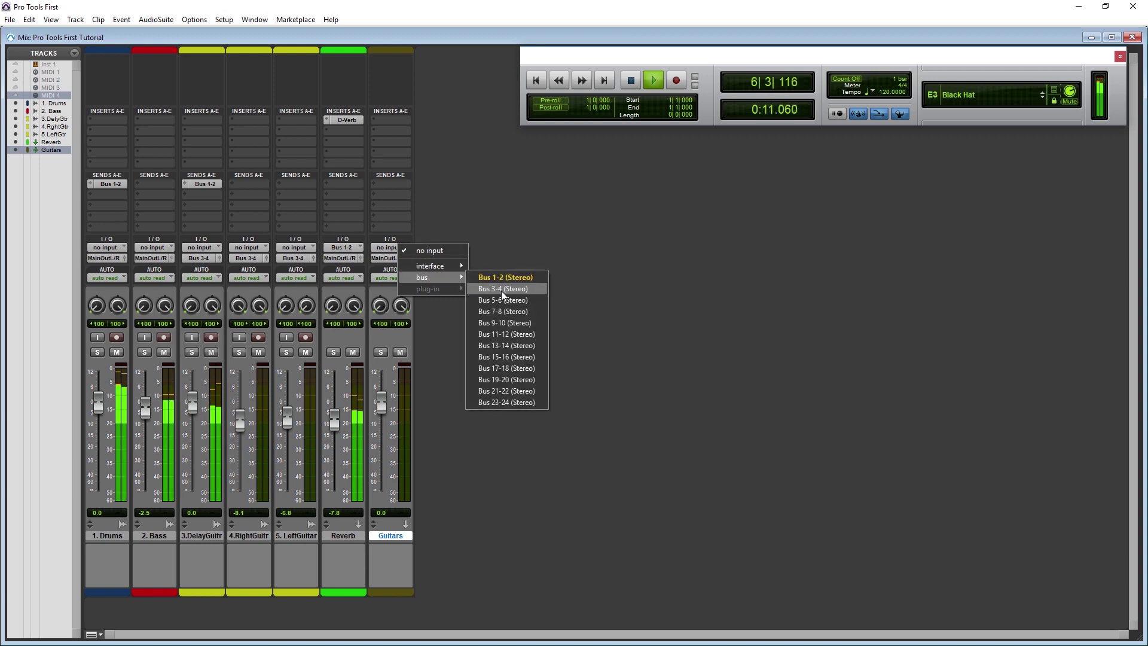
left_click(501, 290)
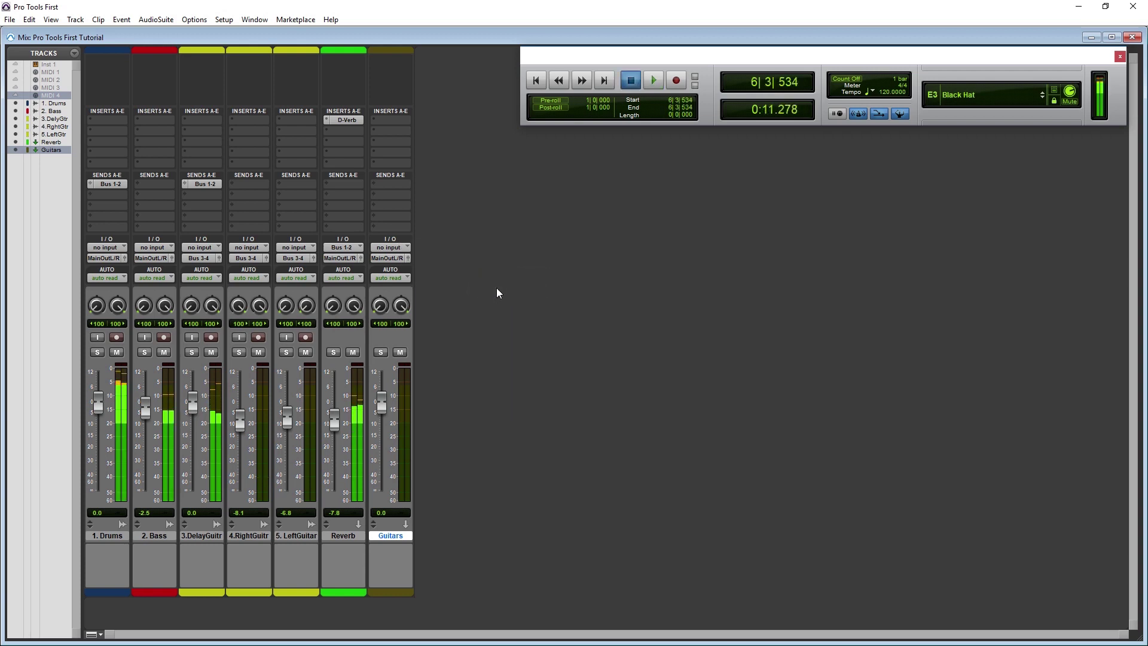
Raise the Reverb fader to -3.6 dB, muting Drums and Guitars and then unmuting both
left_click(401, 353)
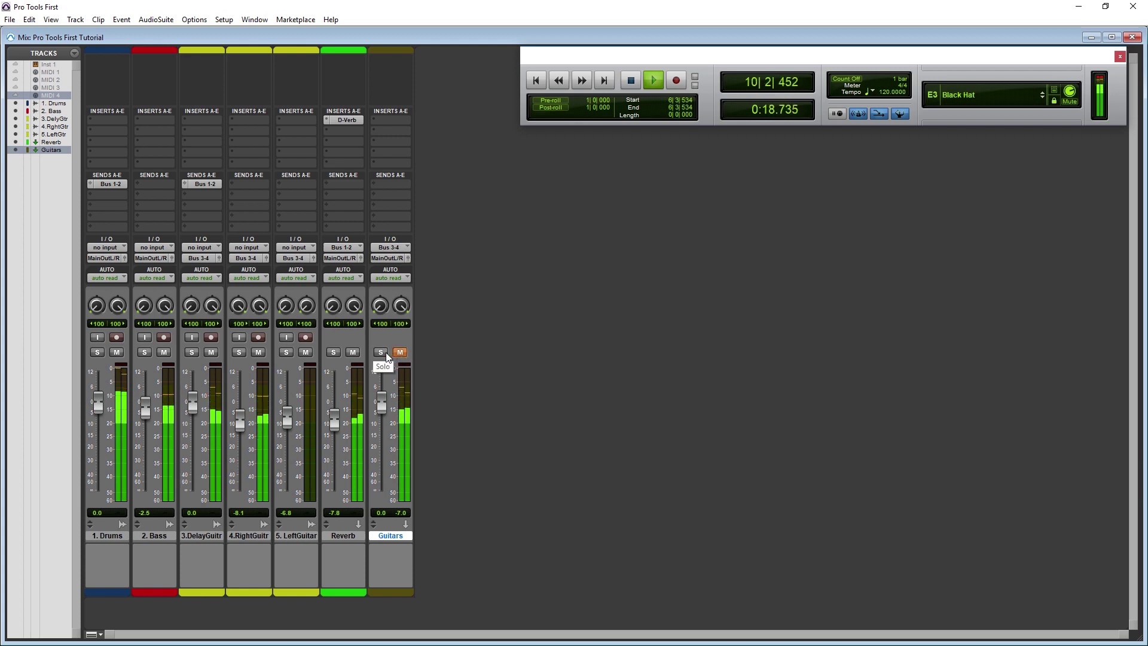
left_click_drag(332, 415, 332, 407)
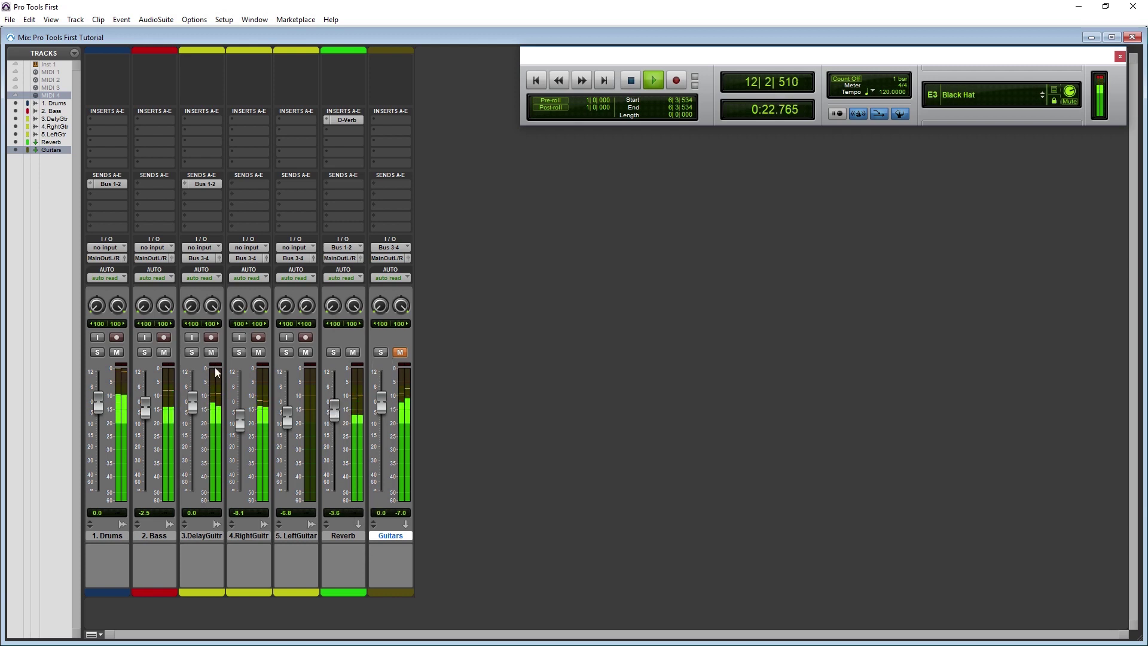
left_click(116, 353)
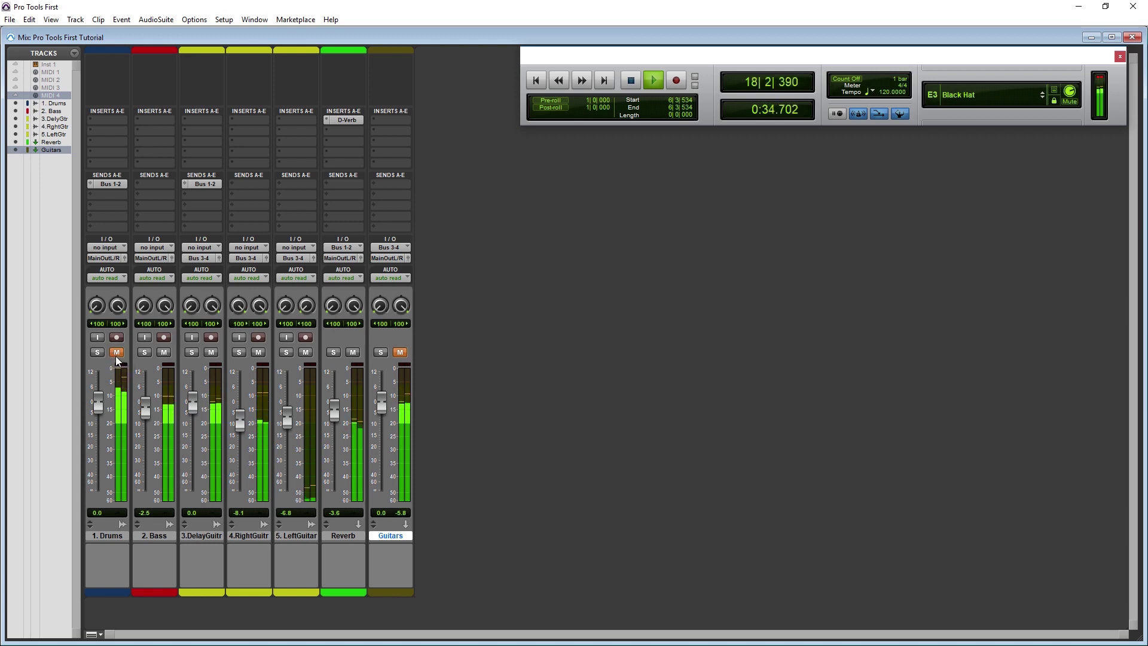
left_click(116, 353)
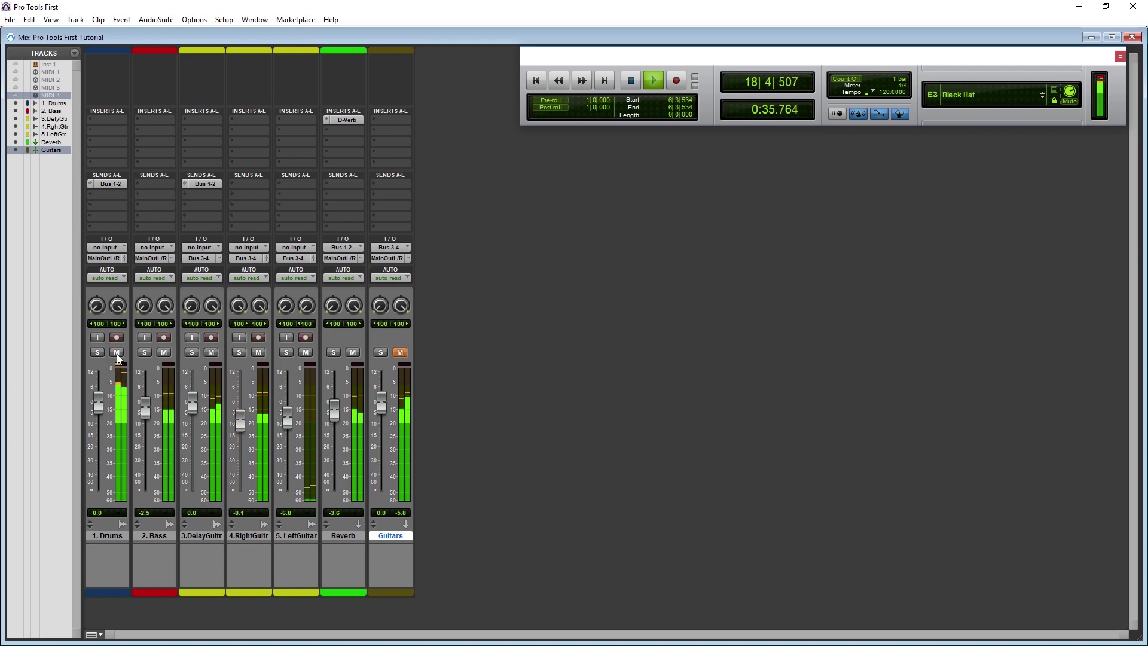
left_click(401, 353)
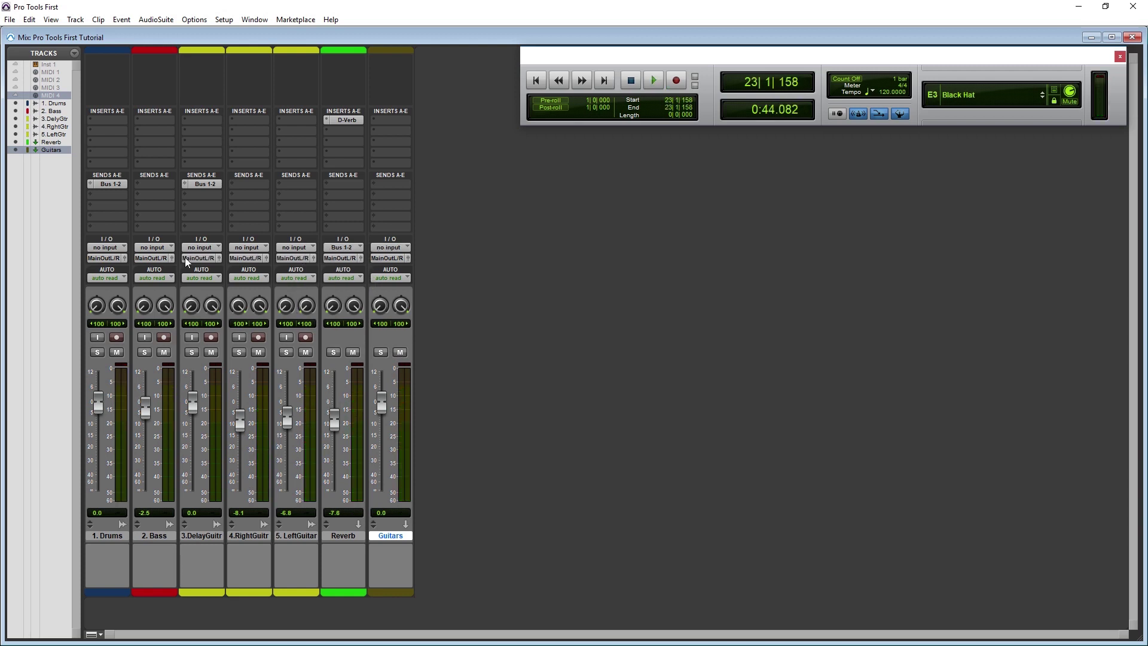
Route the Delay, Right and Left Guitar track outputs to Bus 3-4
left_click(189, 259)
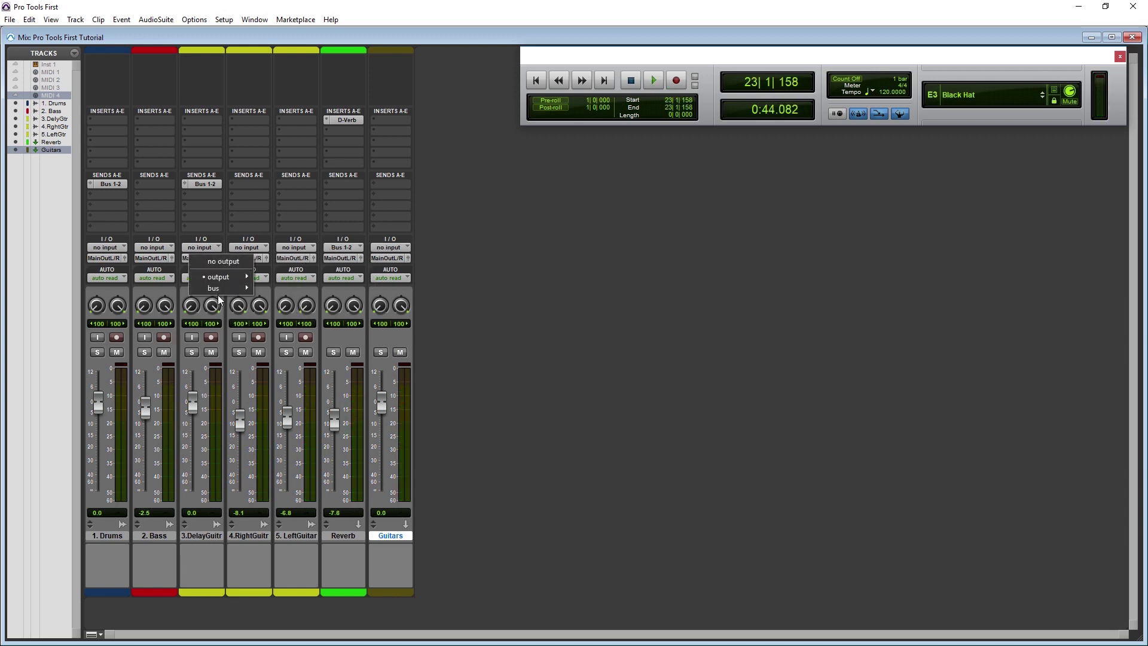
mouse_move(221, 289)
left_click(264, 276)
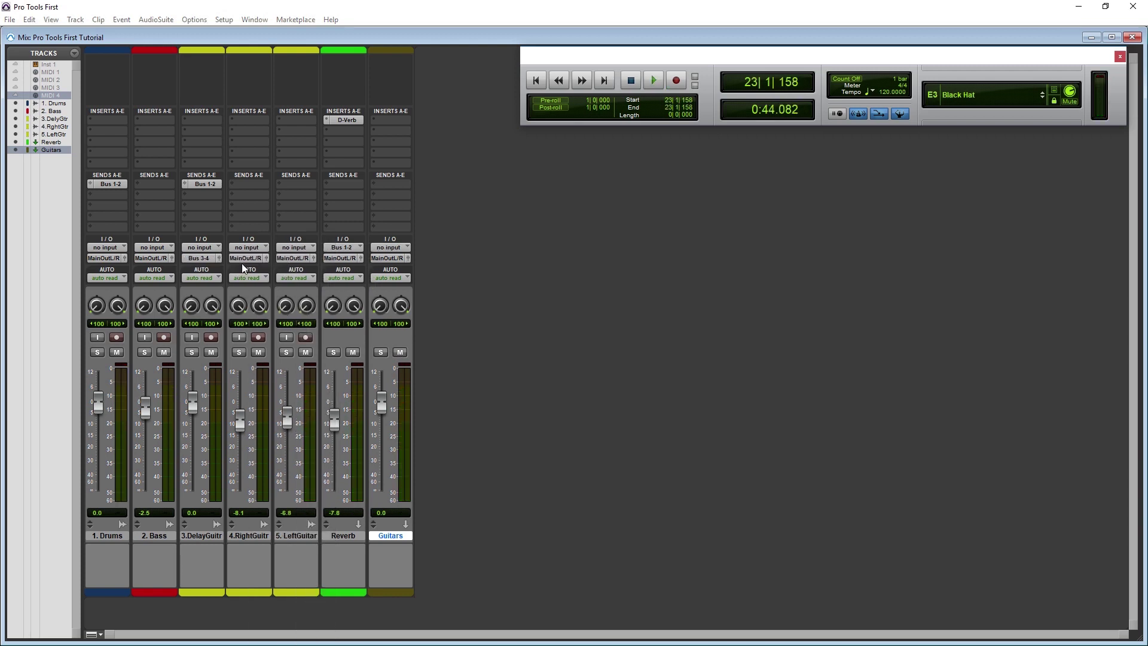
left_click(242, 259)
mouse_move(261, 286)
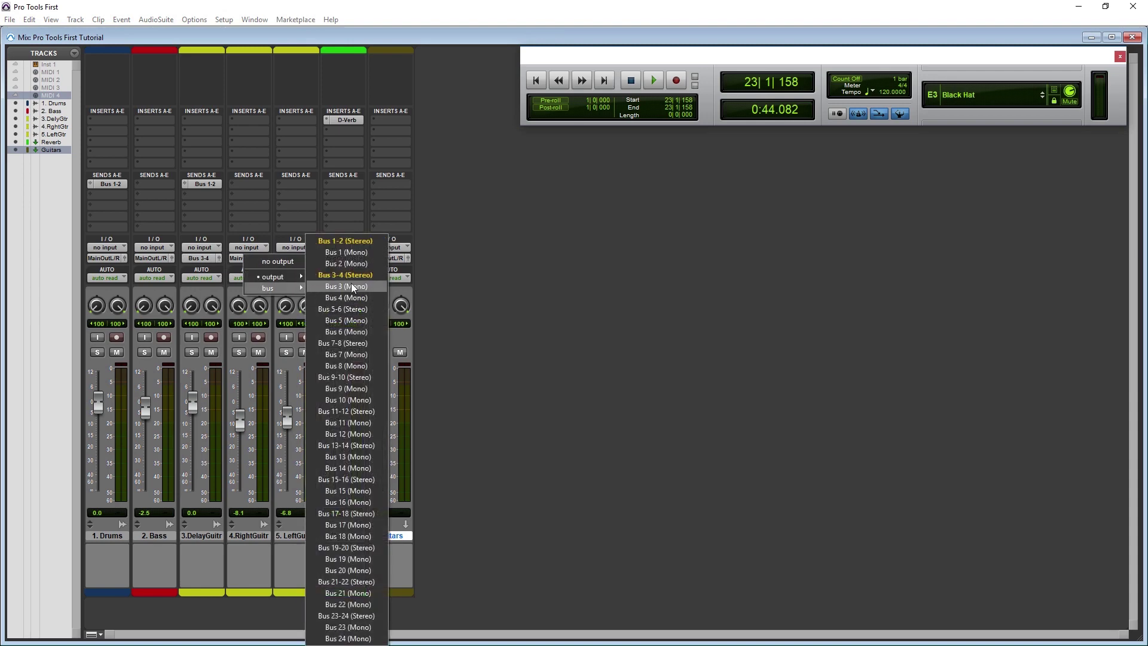
left_click(347, 275)
left_click(280, 259)
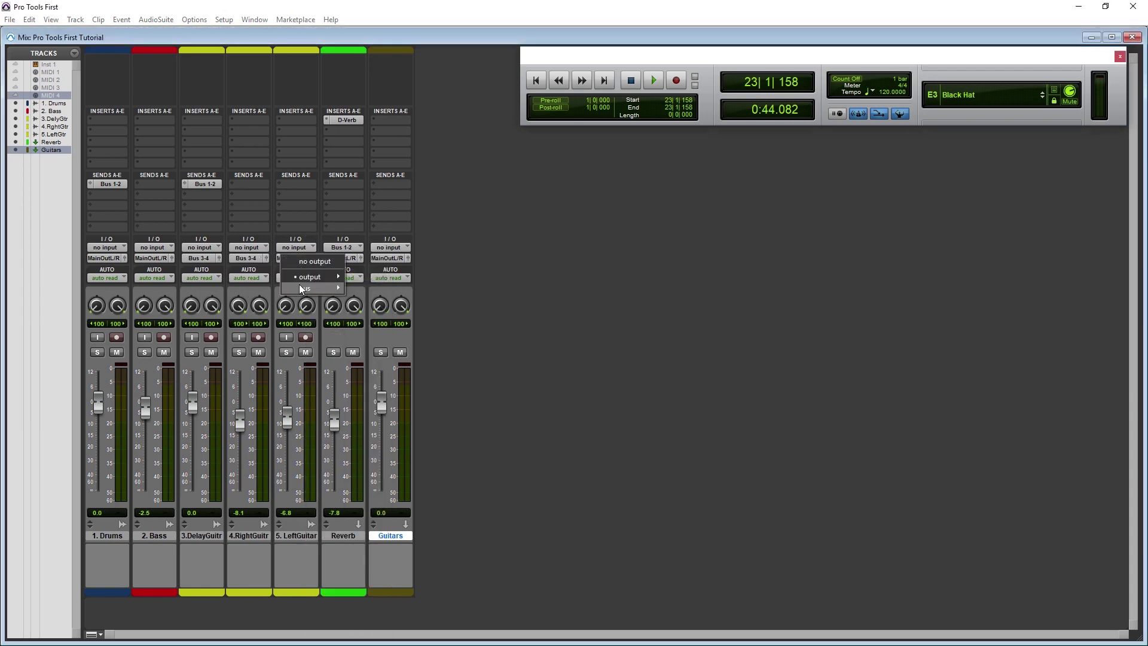
mouse_move(302, 288)
left_click(368, 277)
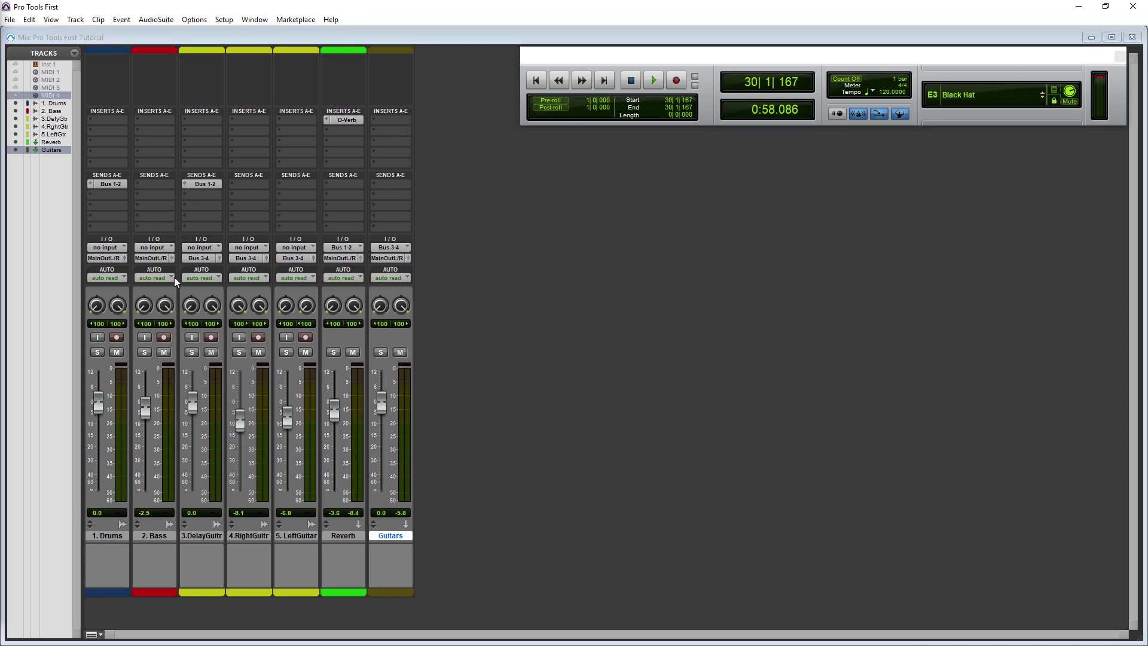
Switch the Bass track's automation mode to latch, then back to read
left_click(172, 279)
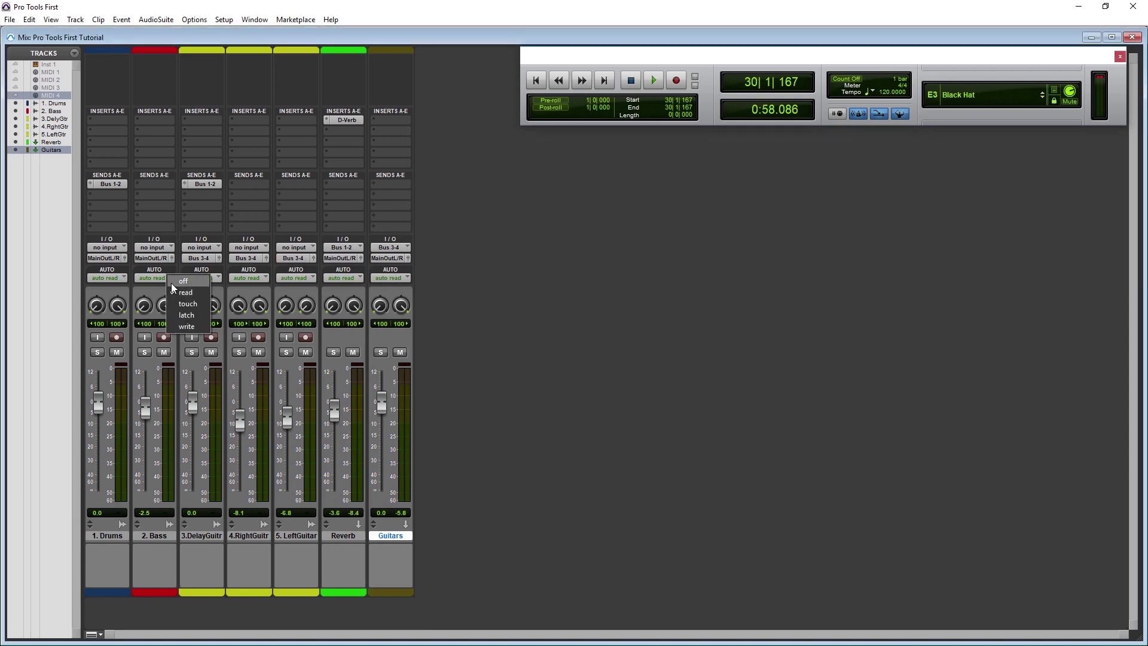
left_click(163, 277)
left_click(164, 277)
left_click(187, 315)
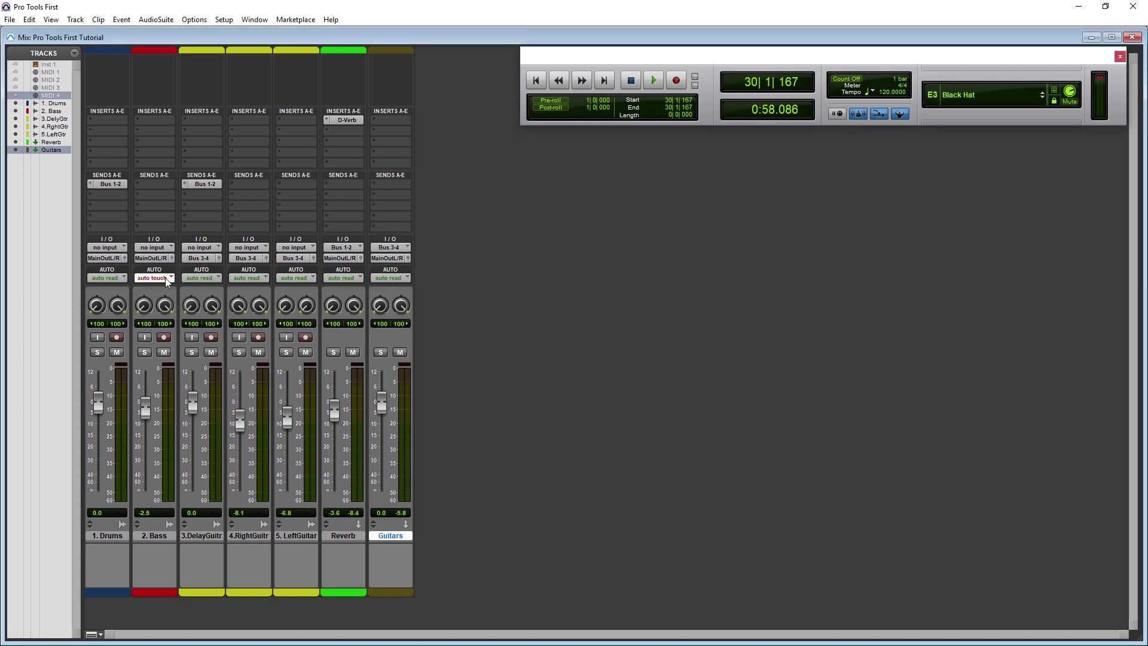
left_click(165, 278)
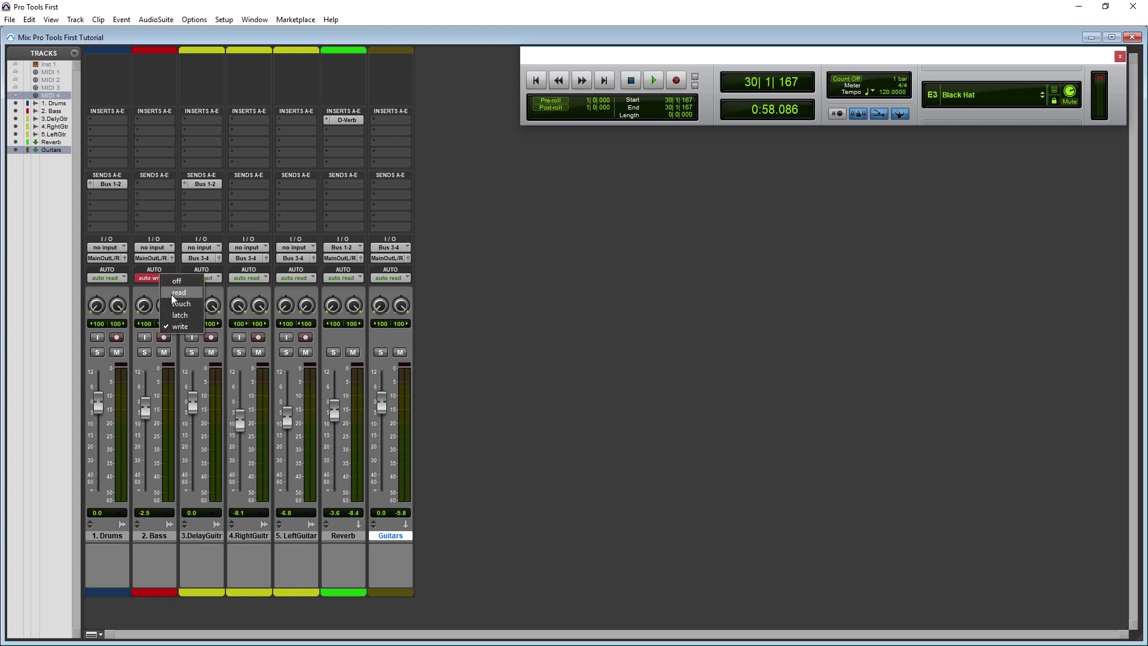
left_click(171, 295)
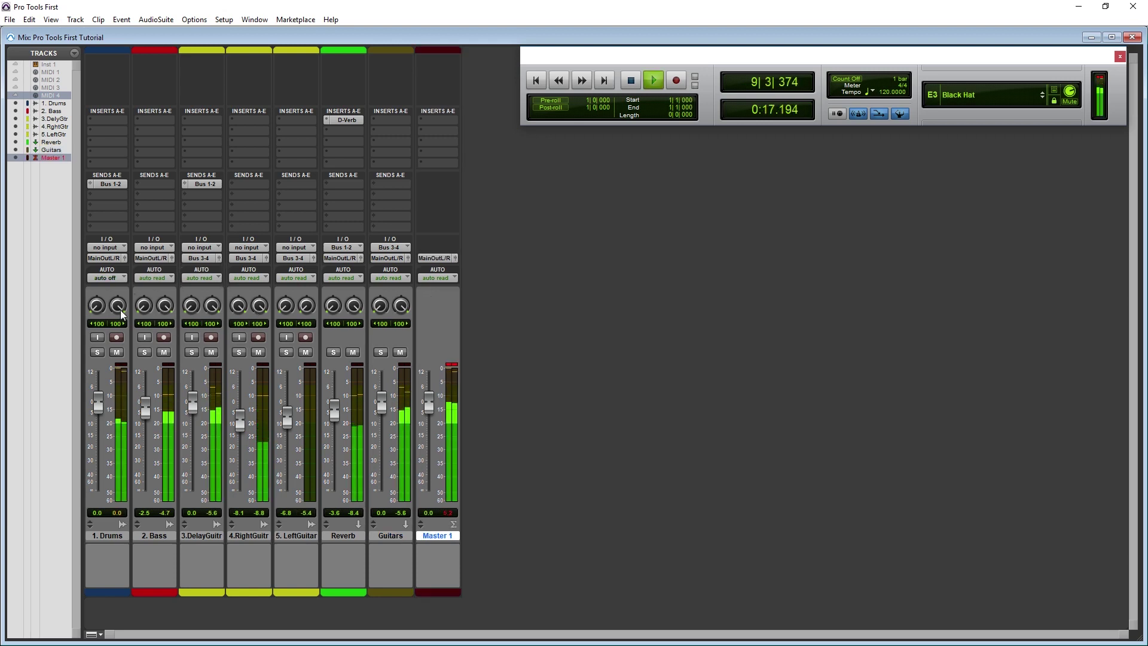
Adjust the Drums pan, toggle input monitoring on and off, and set its fader to -3.6 dB
left_click_drag(120, 310, 137, 374)
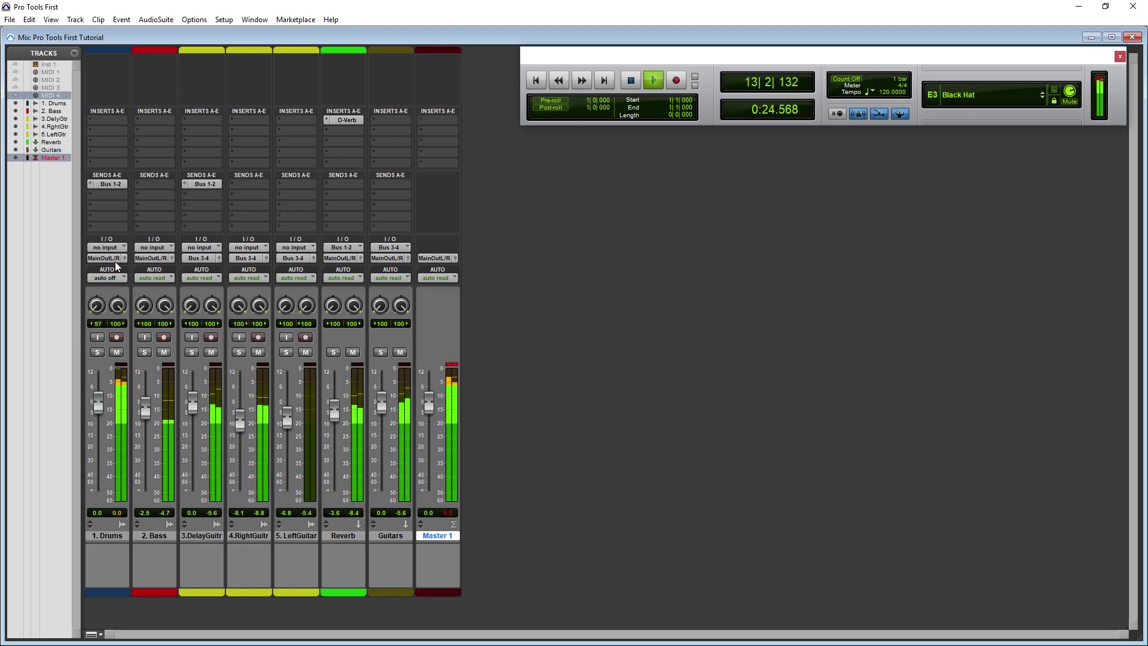
left_click(97, 338)
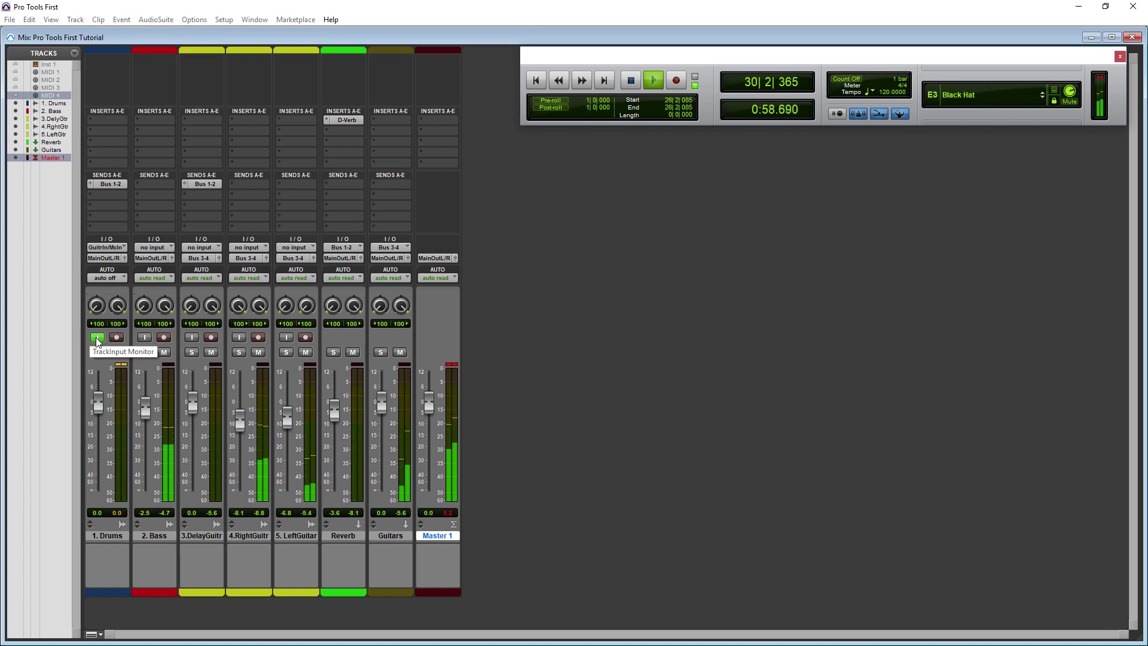
left_click(97, 338)
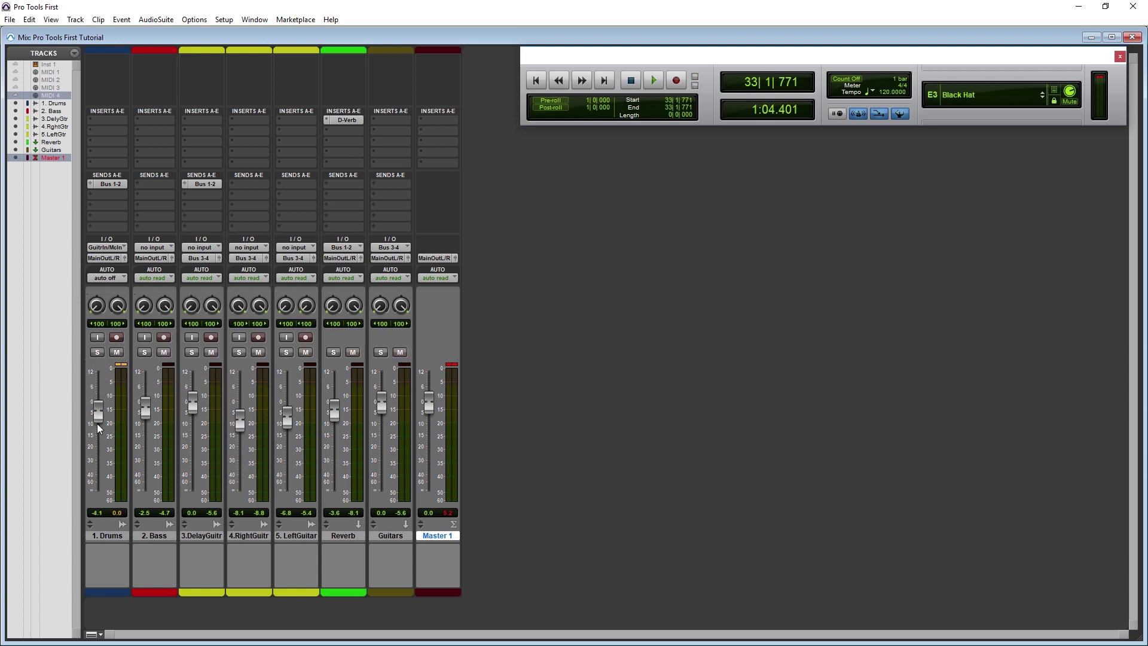
mouse_move(99, 428)
left_mouse_down()
mouse_move(100, 453)
mouse_move(107, 398)
mouse_move(91, 442)
left_mouse_up()
left_click(106, 536)
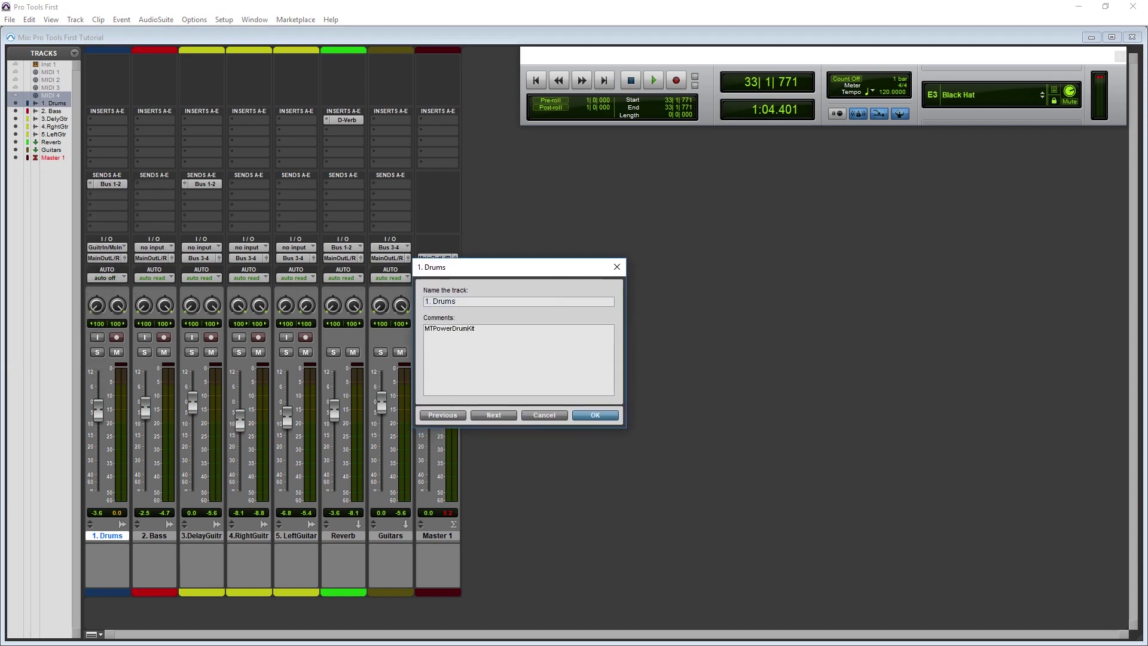
Confirm the Drums comment and give the Drums track a bright blue colour
left_click(594, 414)
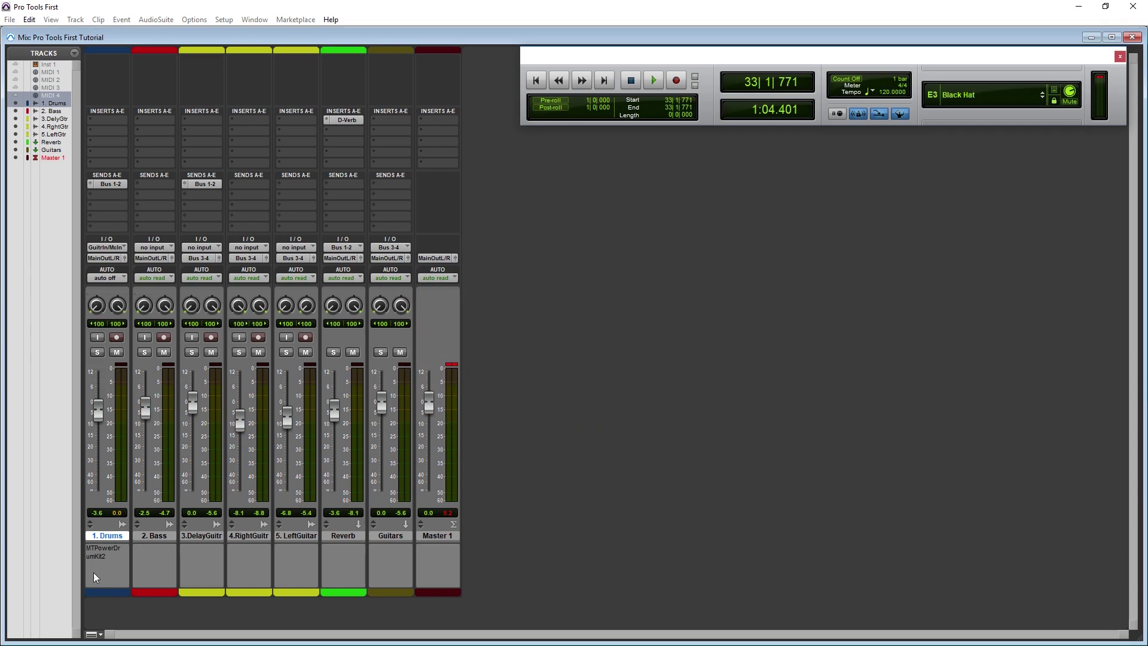
double_click(98, 593)
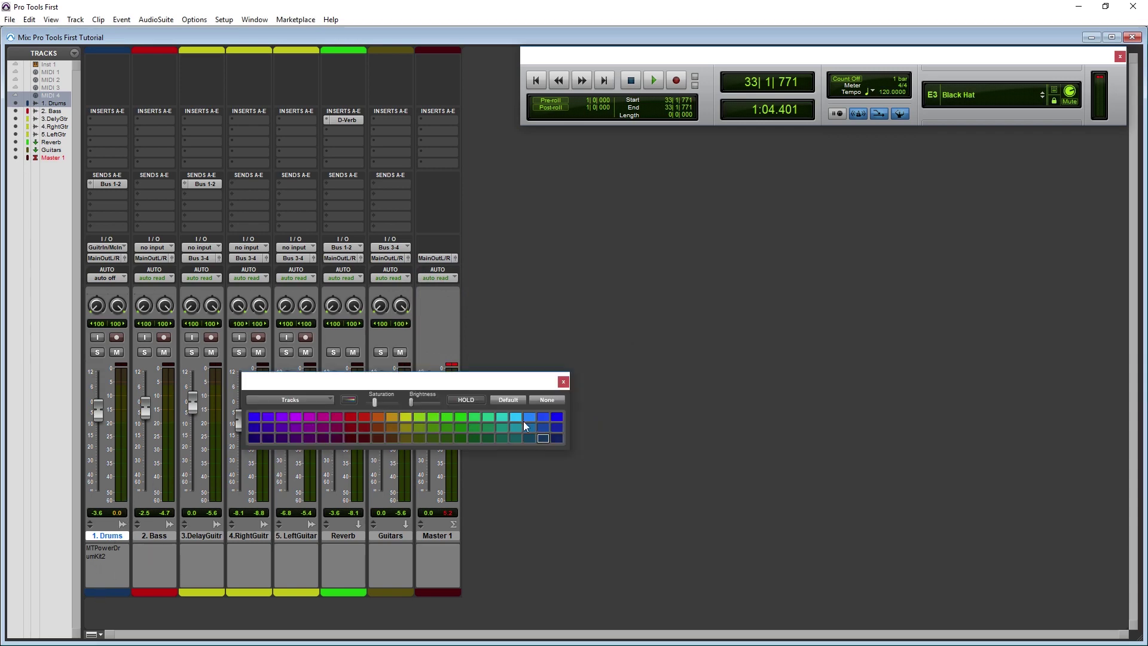
left_click(254, 418)
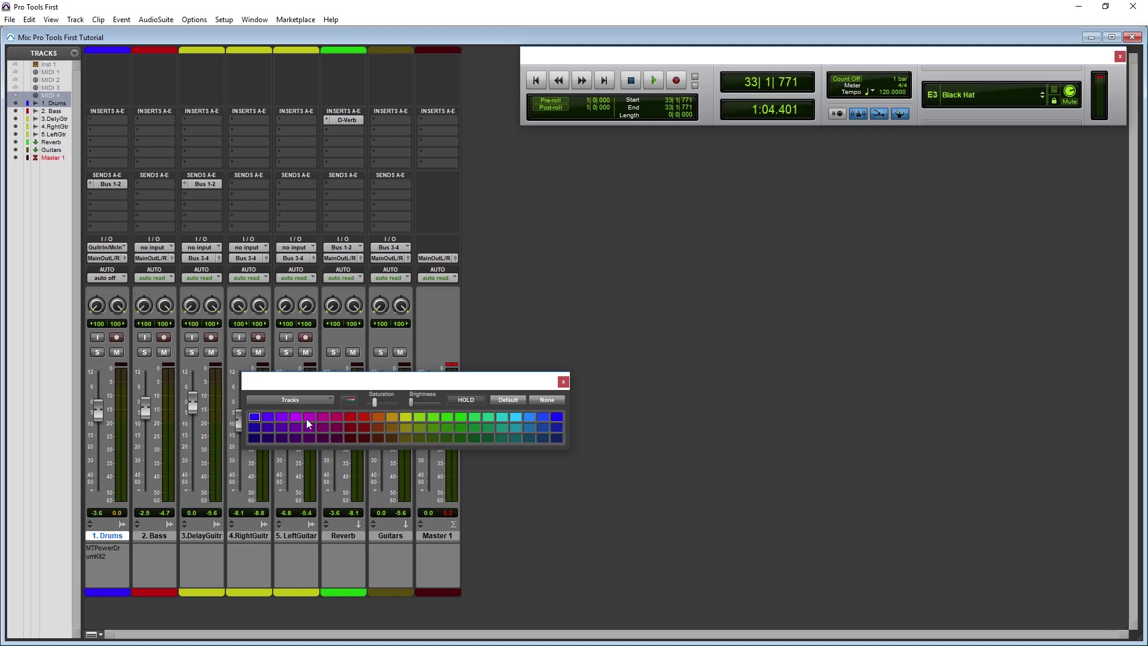
left_click(564, 381)
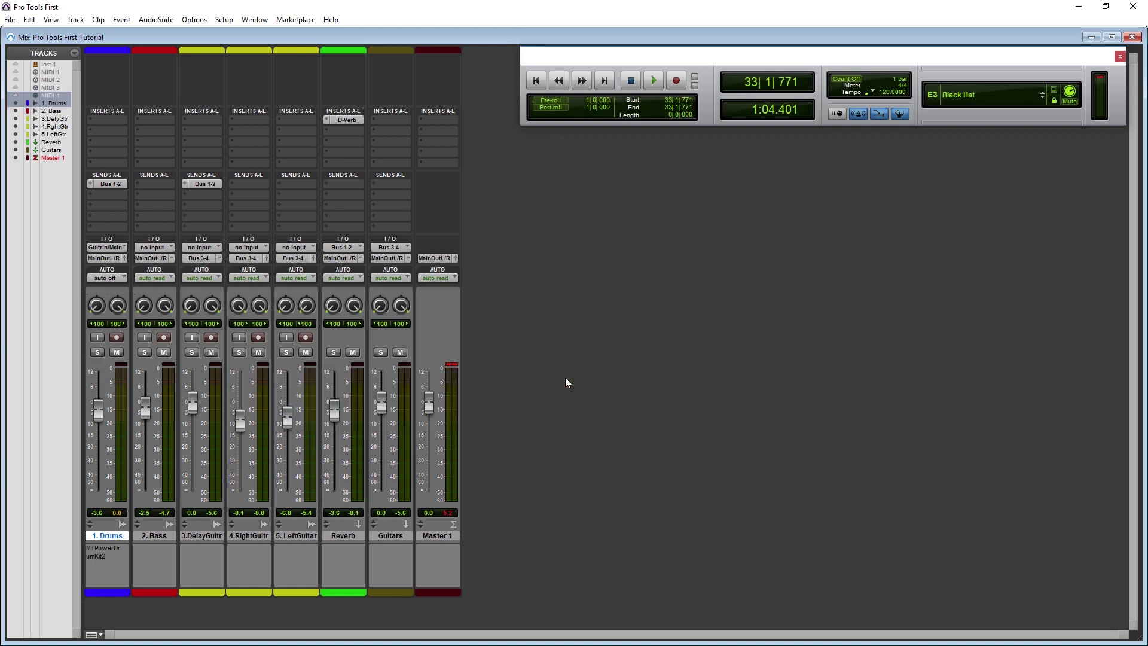
In Master 1's colour palette, turn channel strip colour tinting on, then off again
double_click(445, 594)
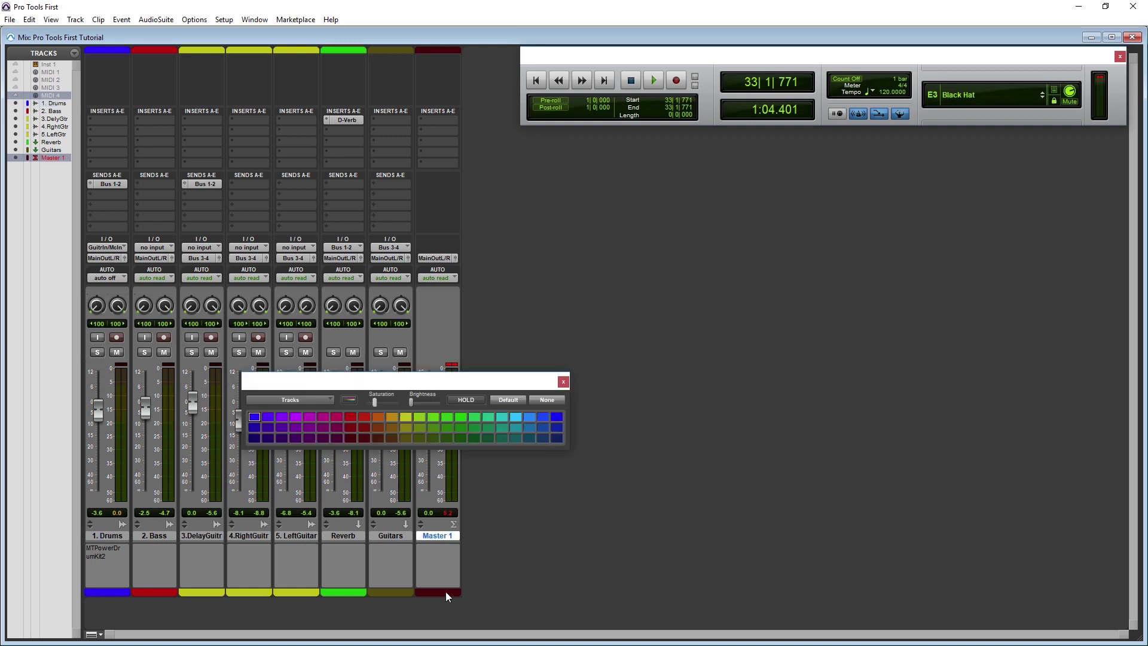
left_click(350, 399)
left_click(350, 400)
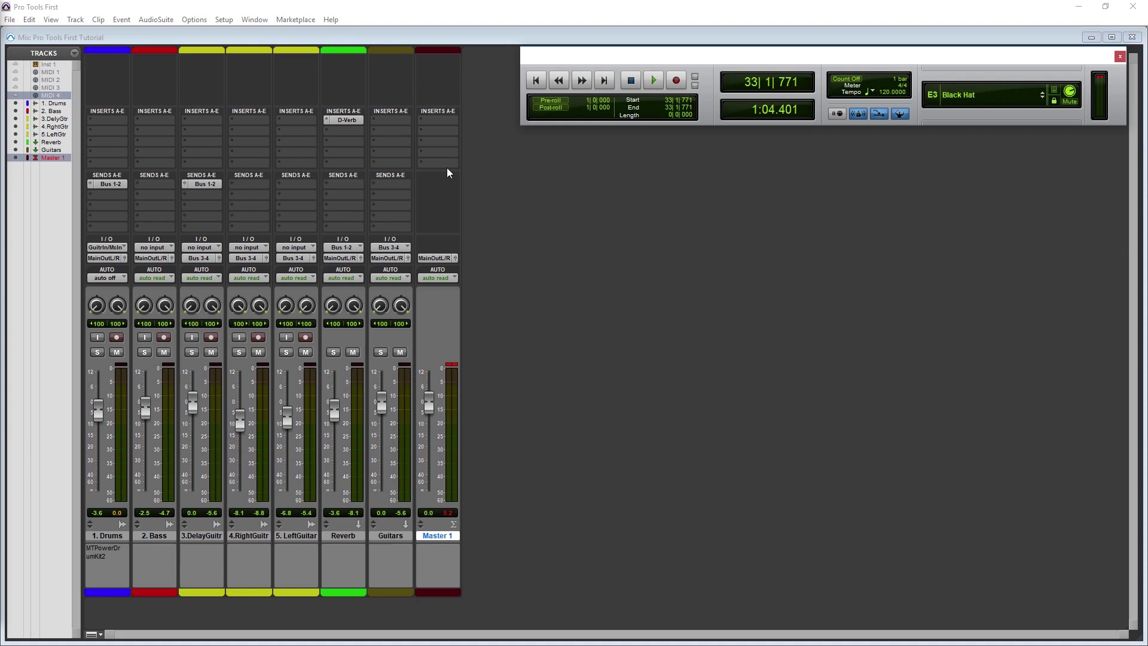
Start playback and put a Dyn3 Expander/Gate on the Bass track's first insert, window closed
left_click(651, 81)
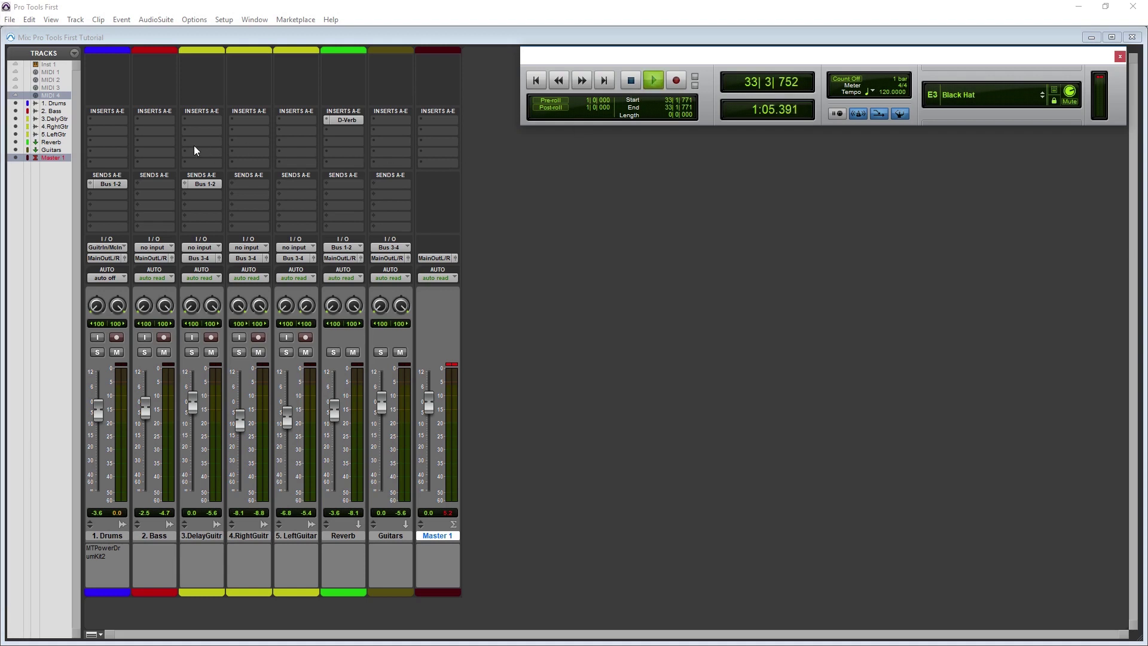
left_click(160, 120)
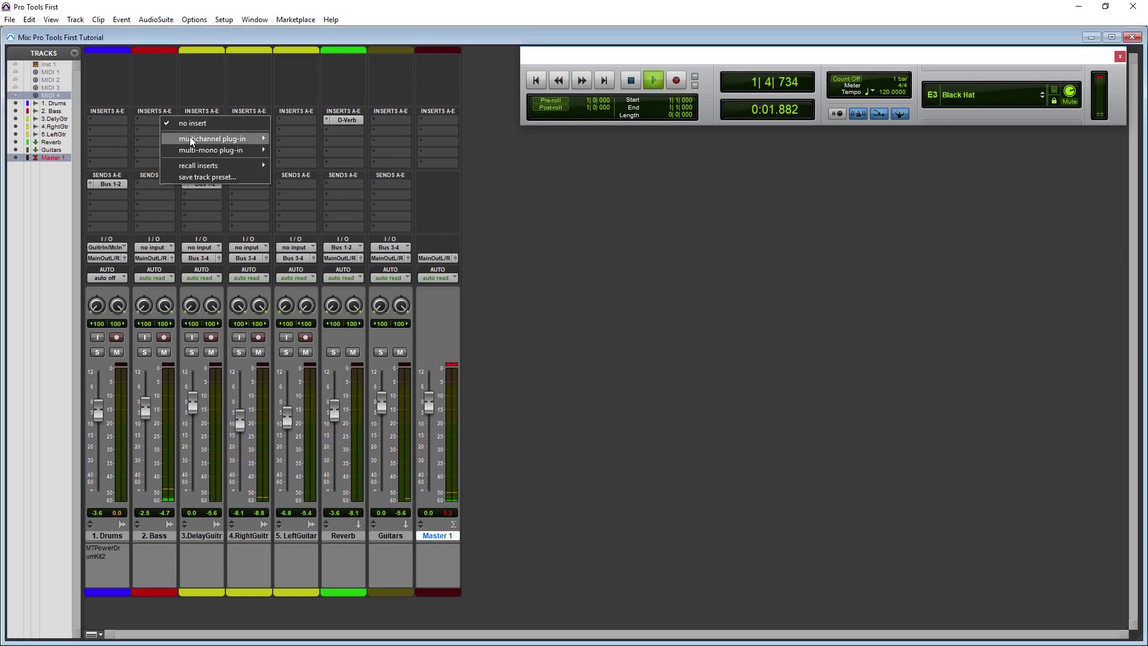
mouse_move(190, 138)
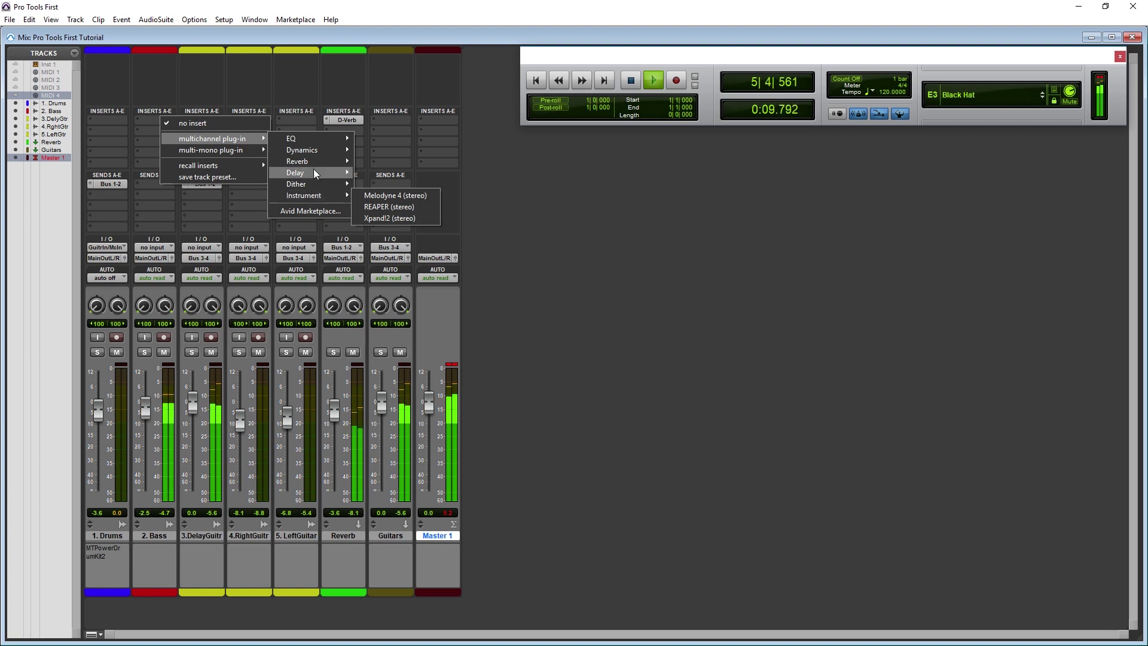
mouse_move(321, 156)
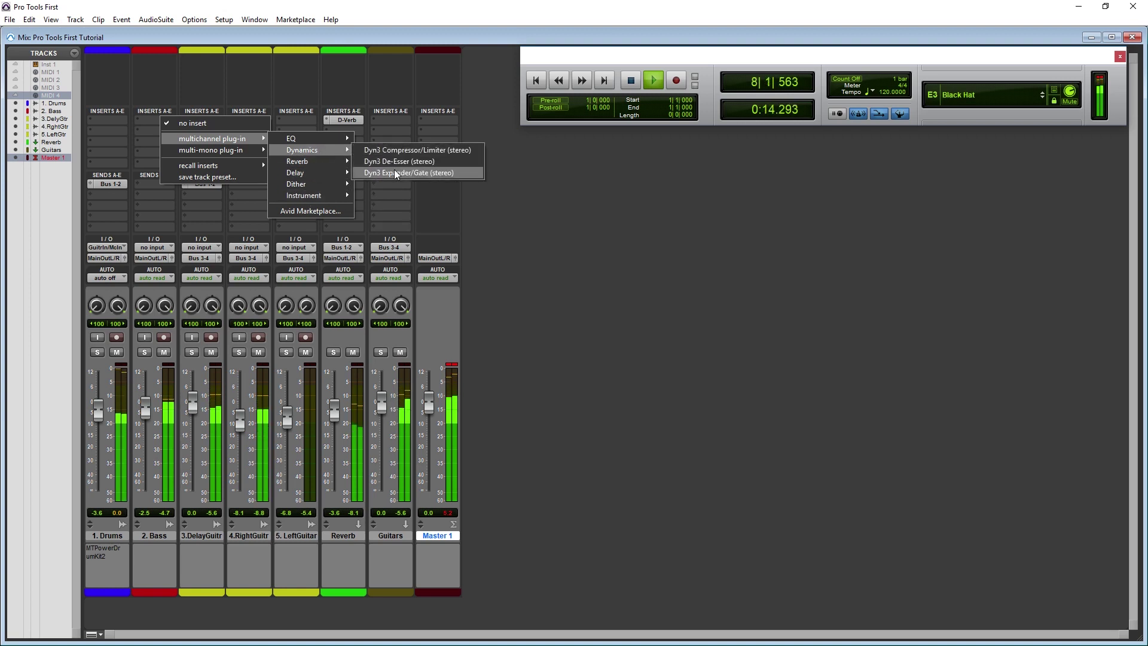
left_click(389, 174)
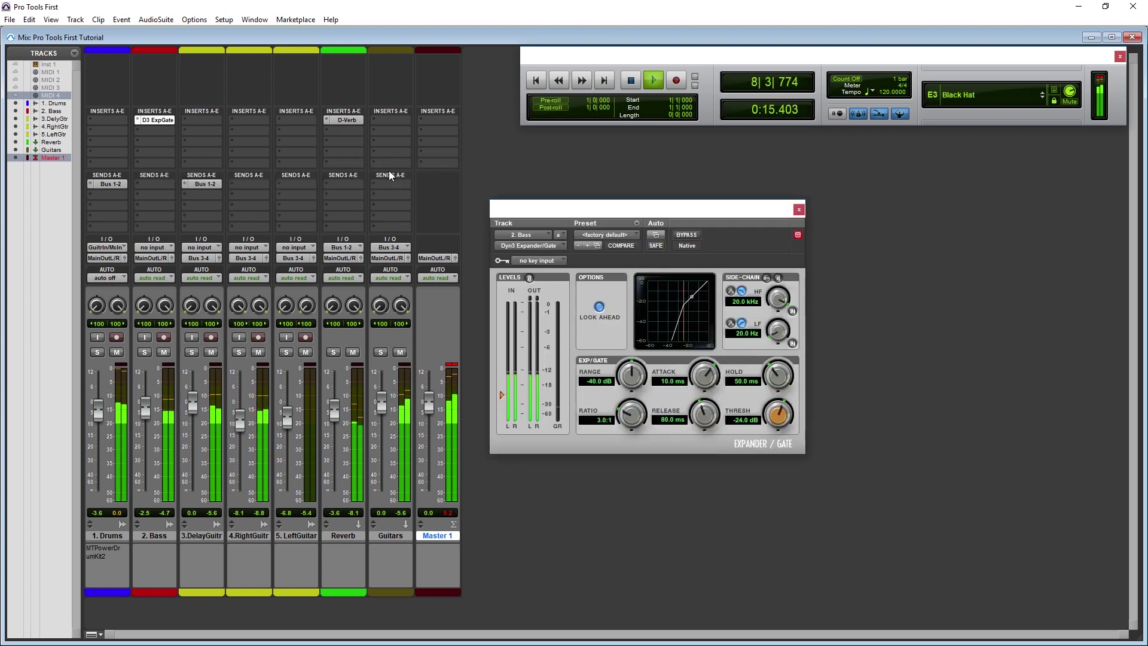
left_click(799, 211)
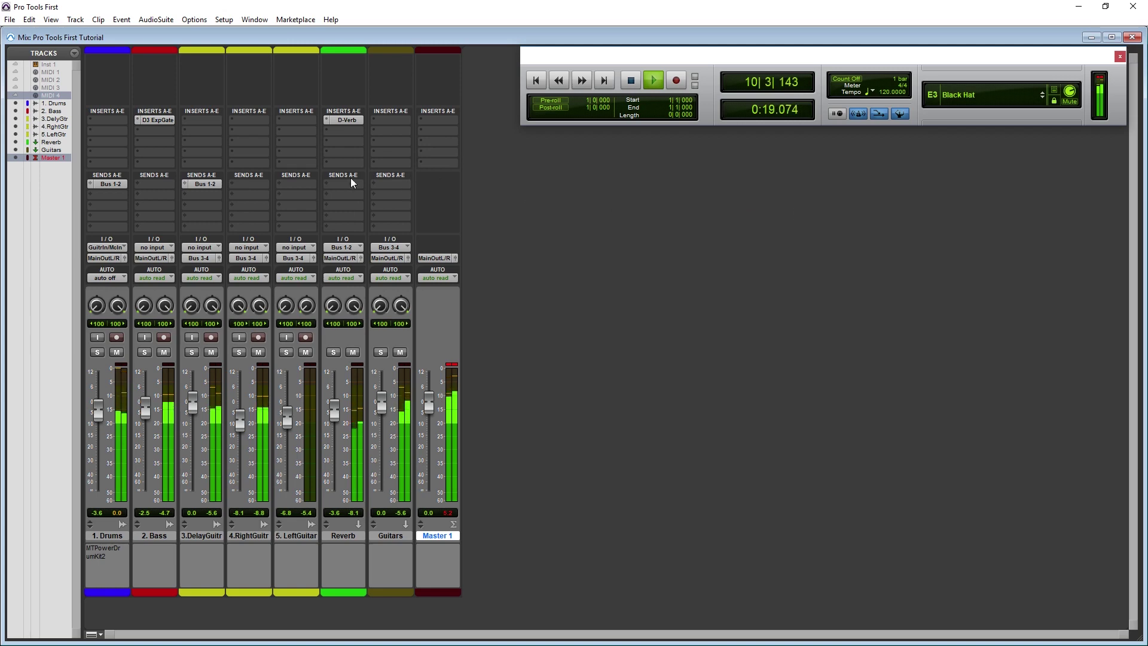
Bypass and deactivate the Bass Expander/Gate insert, then restore it to active and unbypassed
right_click(159, 124)
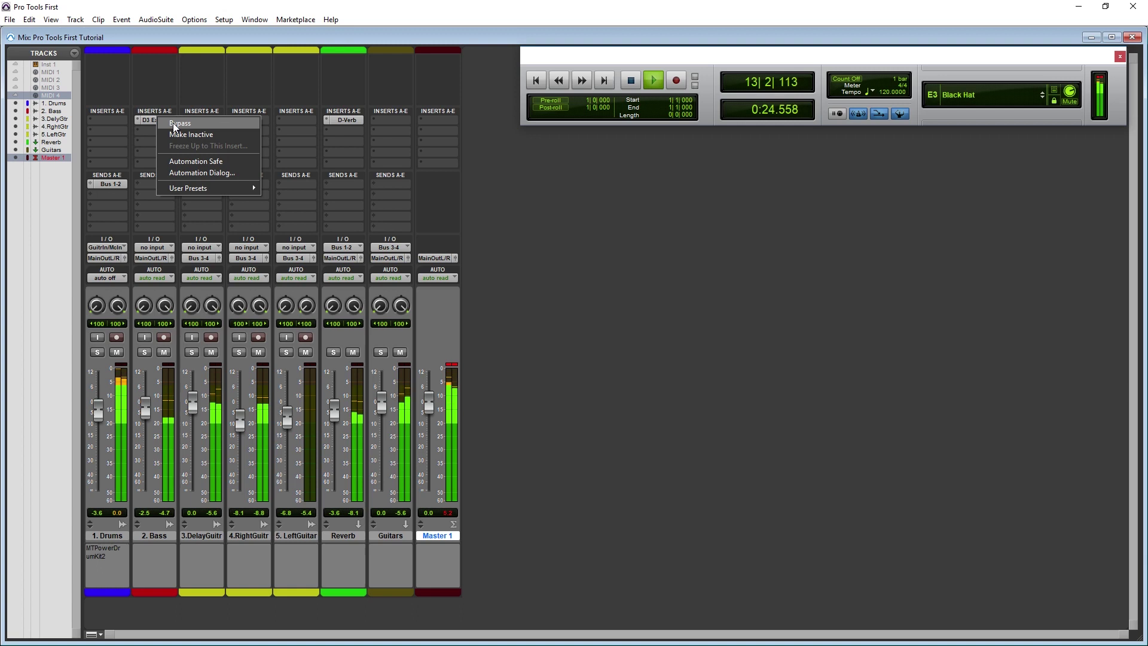
left_click(174, 123)
right_click(159, 124)
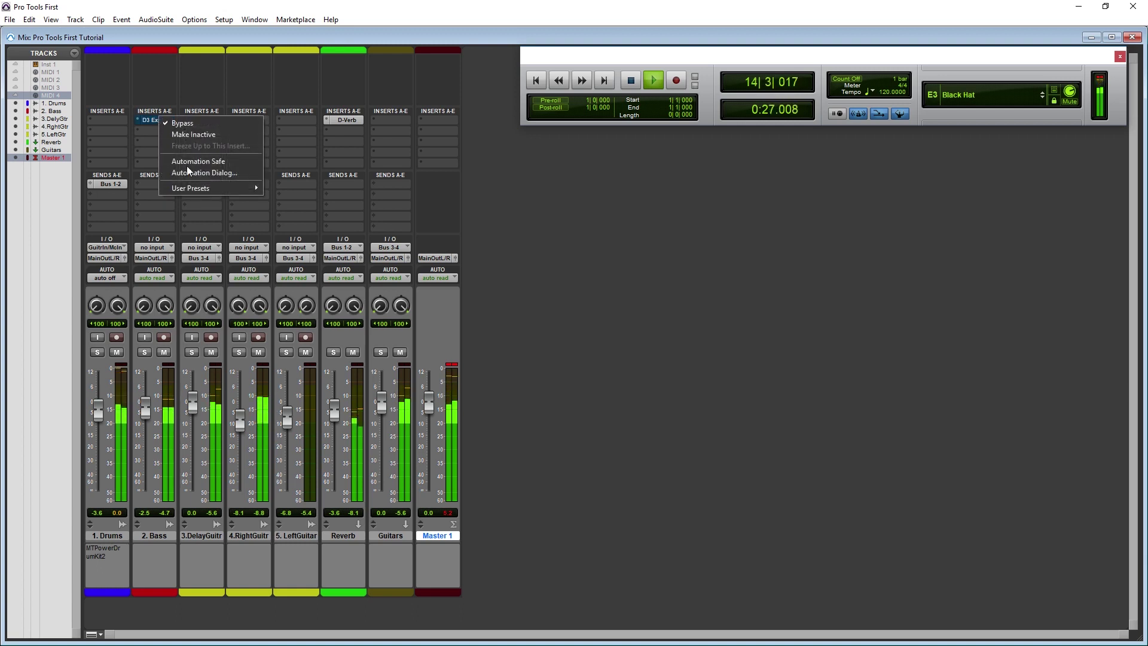
left_click(190, 134)
right_click(160, 124)
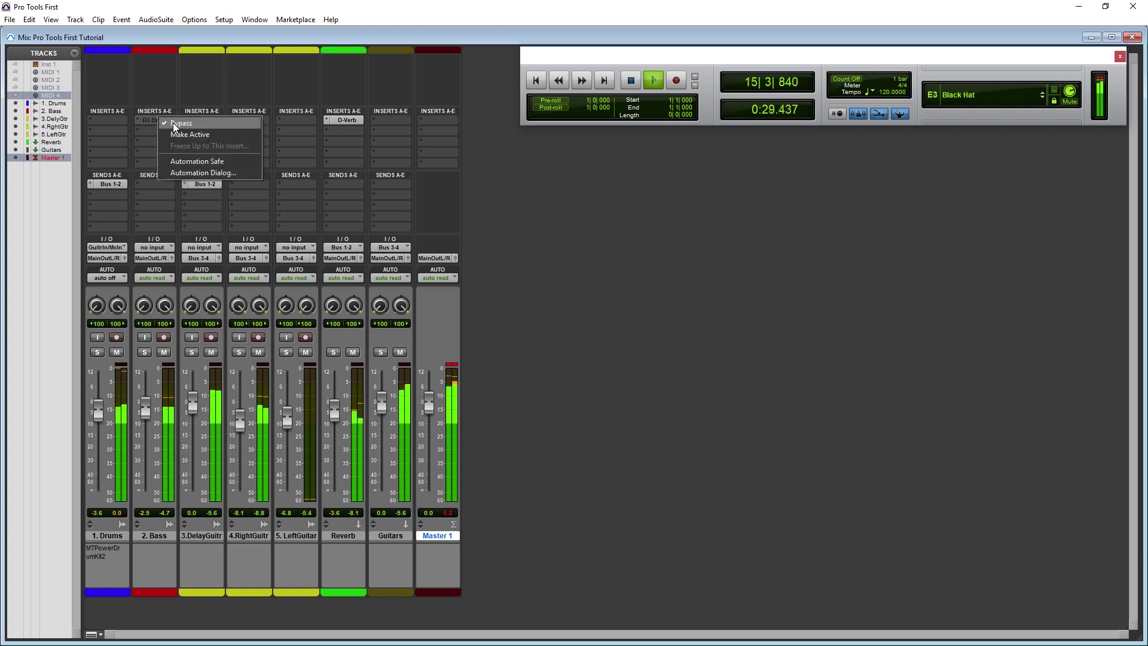
left_click(173, 123)
right_click(157, 121)
left_click(172, 135)
Open and close the Expander/Gate window, then remove it from the Bass inserts
right_click(158, 119)
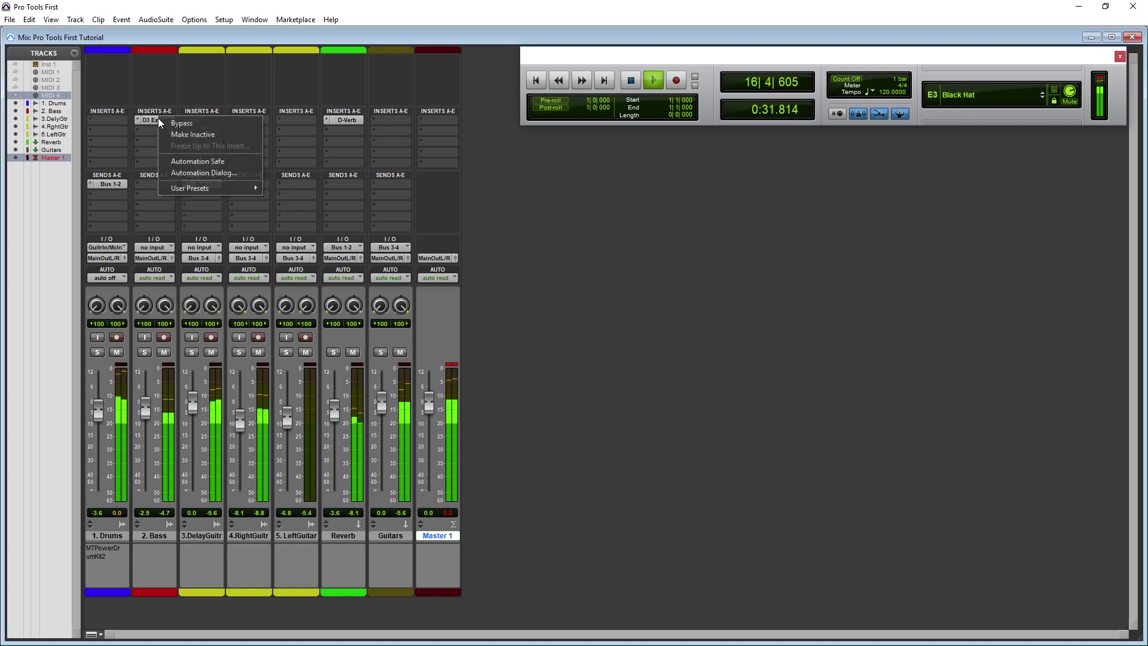
left_click(153, 118)
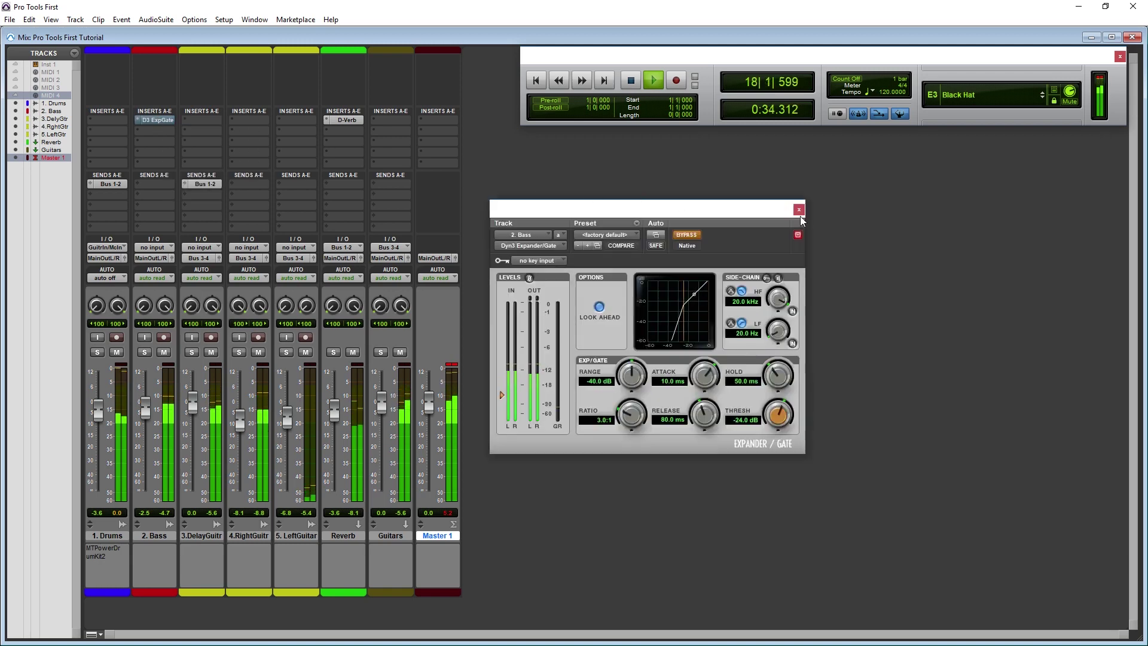
left_click(168, 119)
left_click(135, 120)
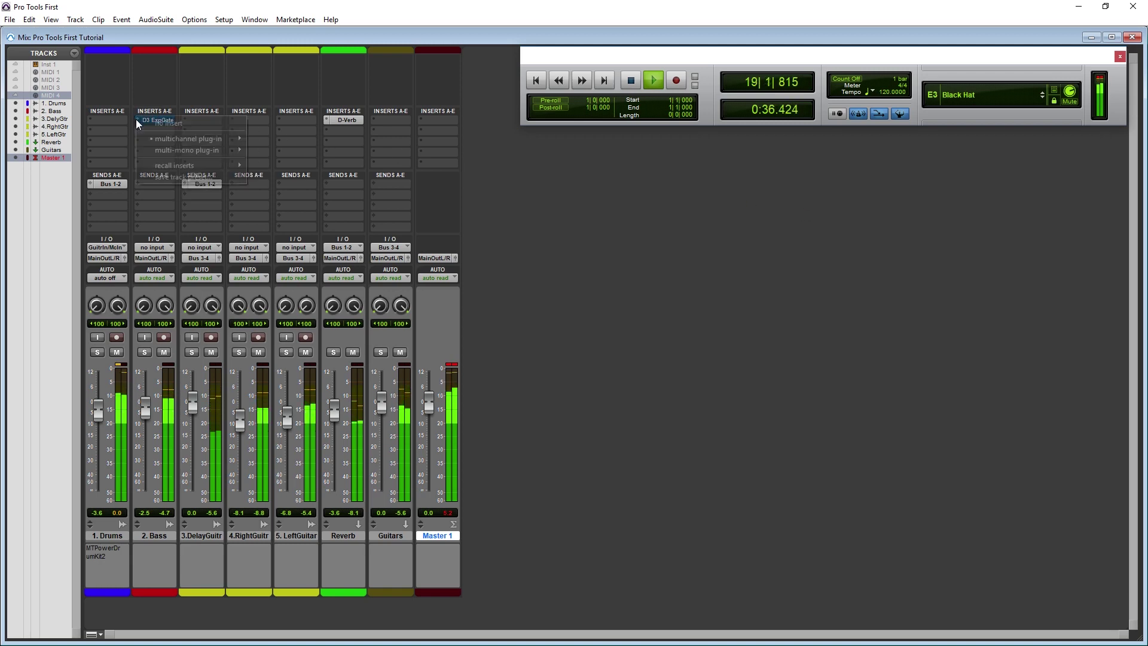
left_click(163, 123)
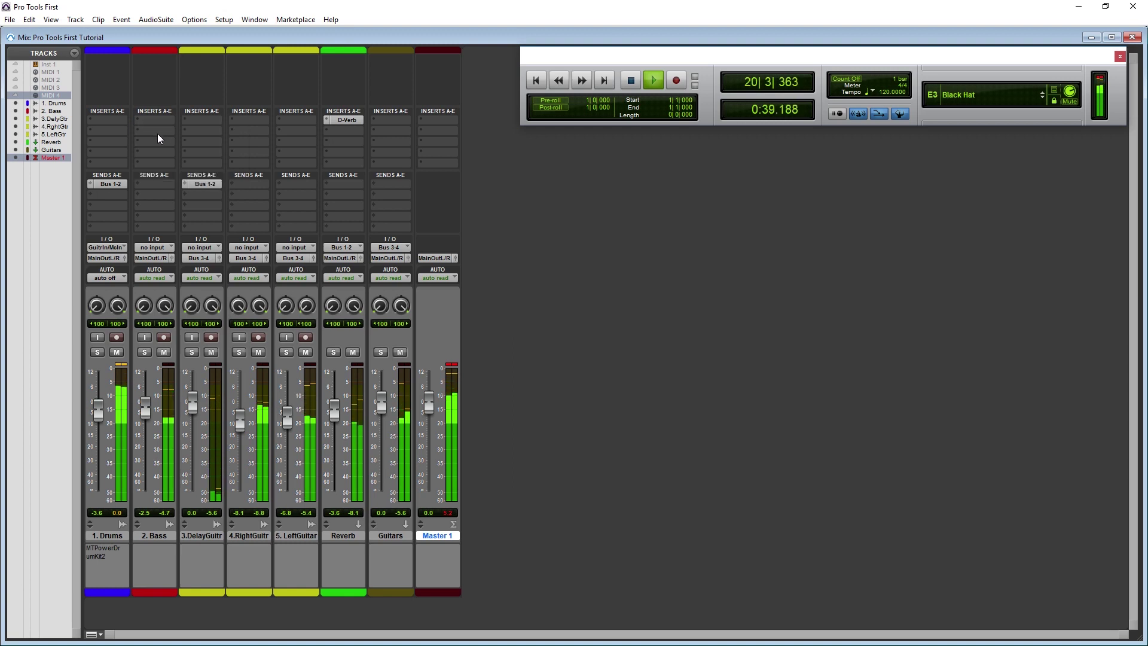
Insert the EQ3 7-Band from the EQ category on the Bass track's first insert
left_click(164, 119)
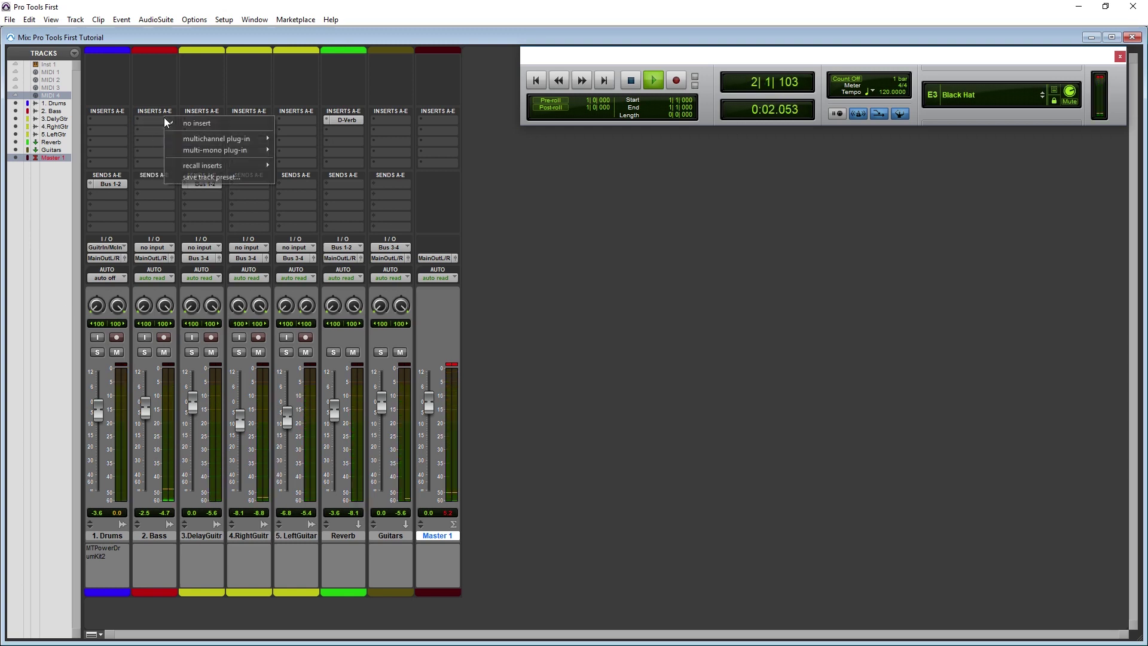
mouse_move(195, 139)
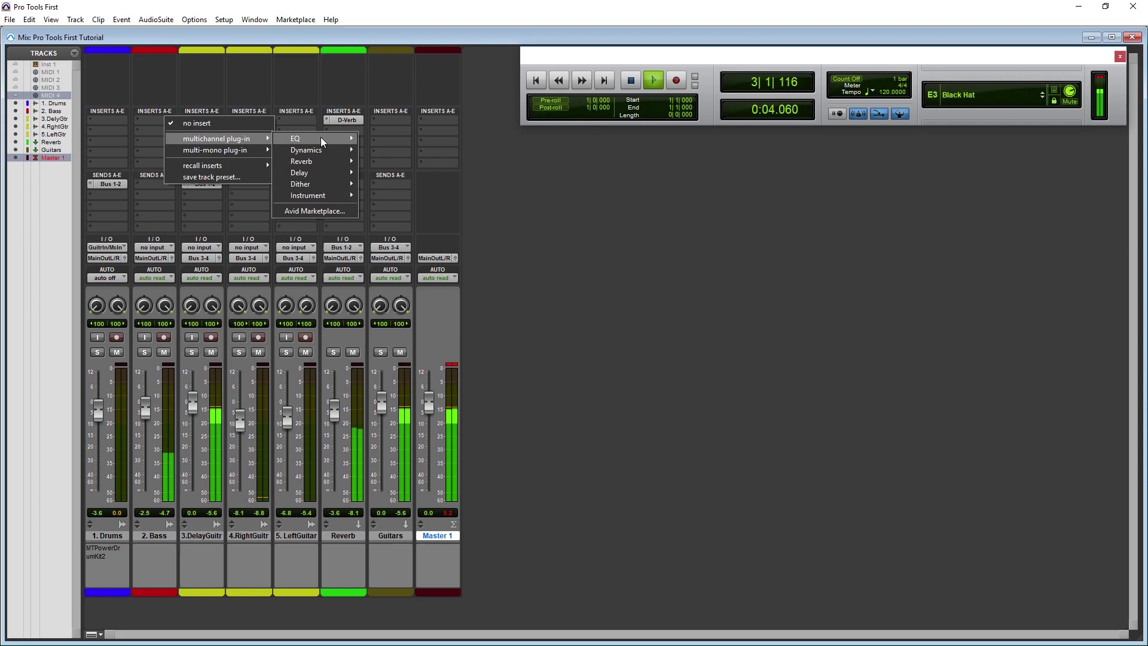
mouse_move(321, 137)
left_click(404, 150)
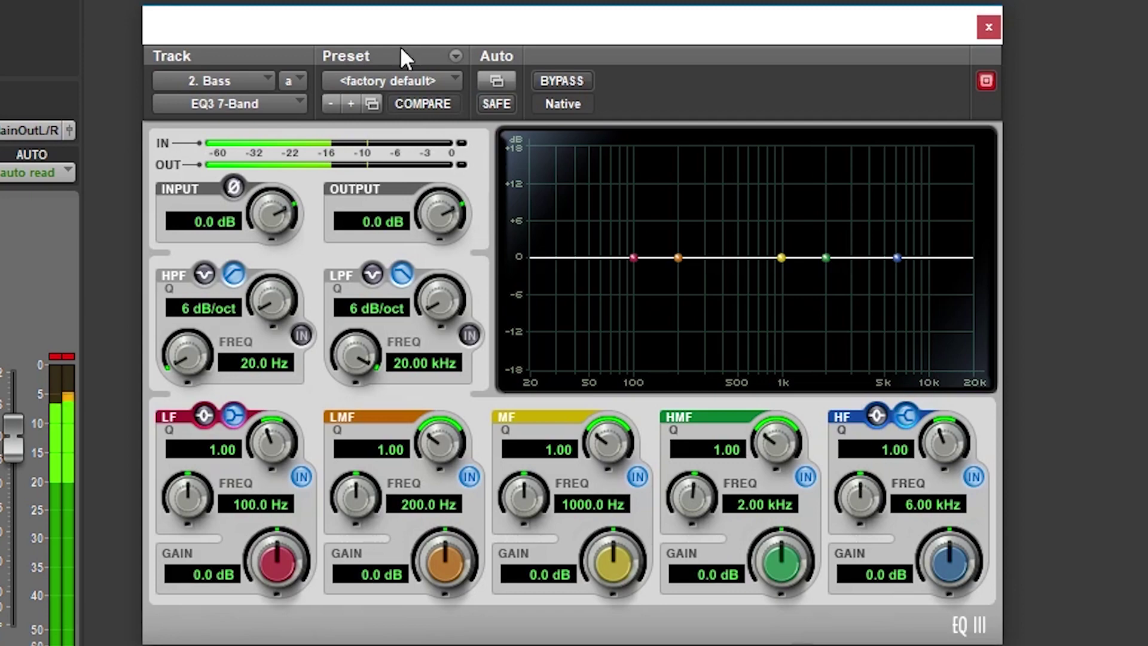
Audition the Add Subs 2 and Bright Bass presets in the Bass EQ3
left_click(404, 79)
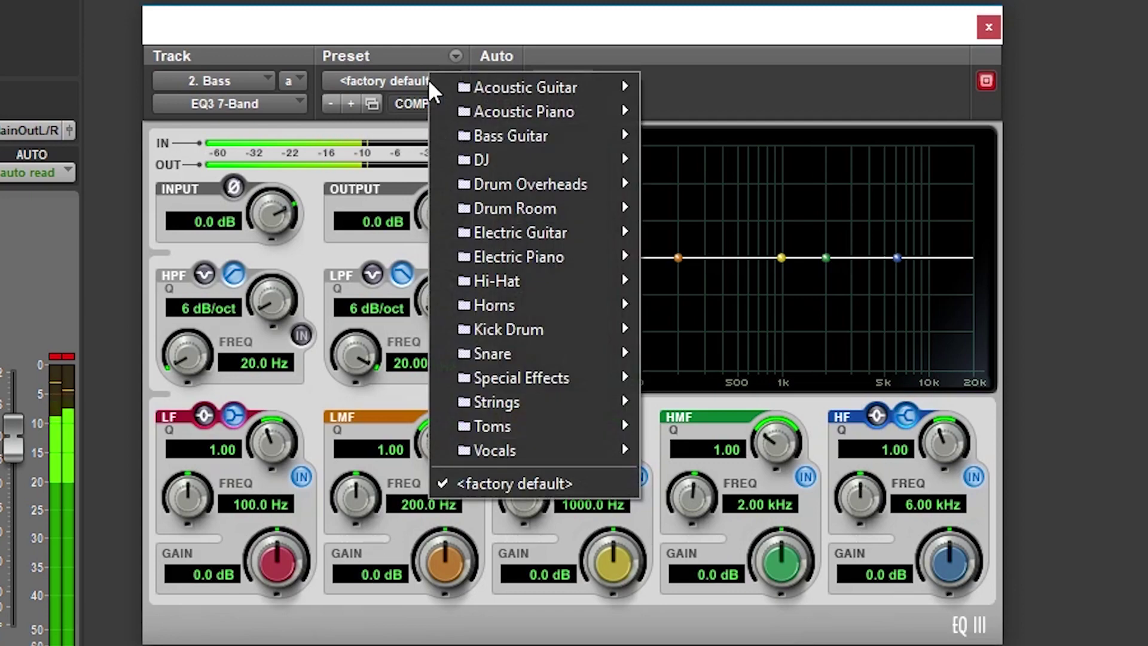
mouse_move(509, 134)
left_click(810, 158)
left_click(397, 79)
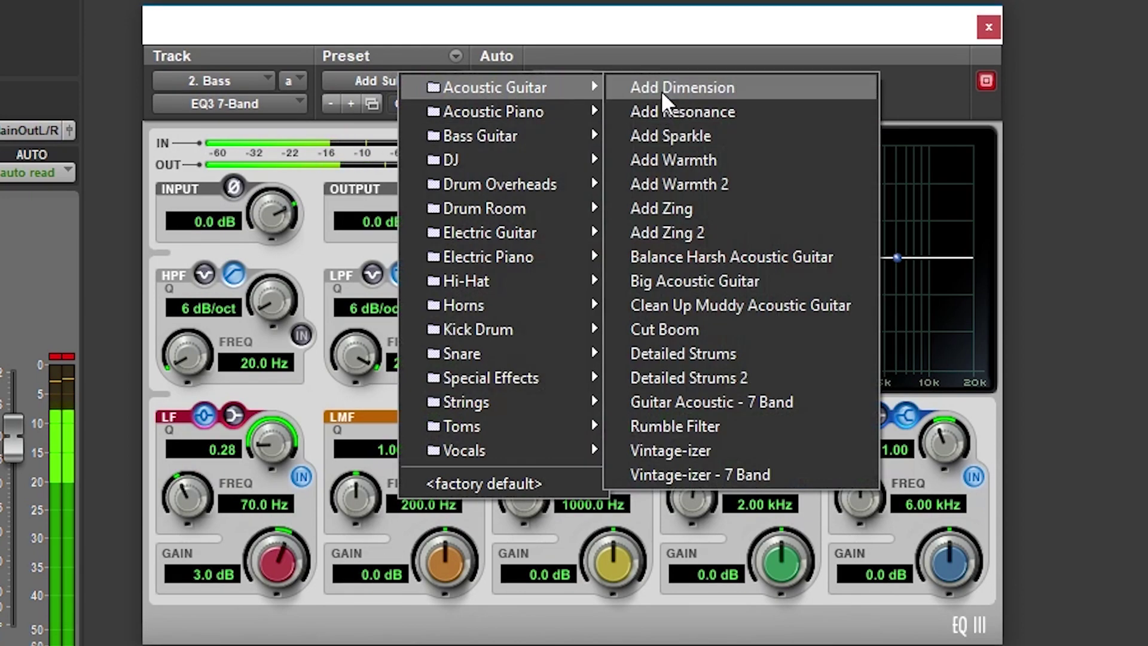
mouse_move(503, 207)
mouse_move(497, 136)
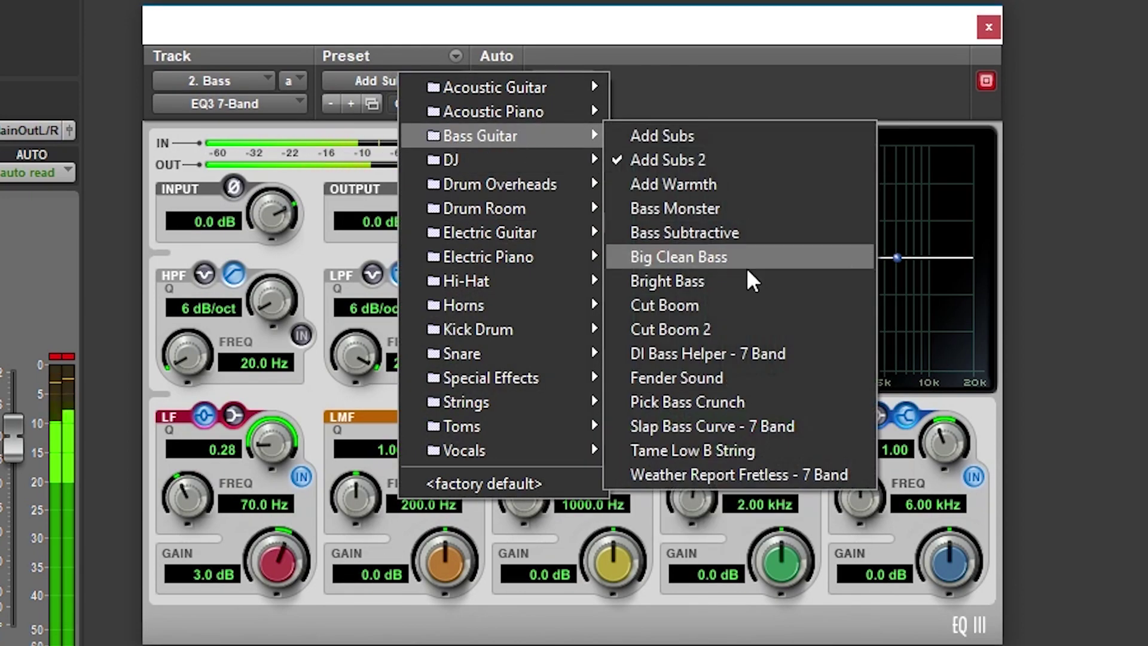
left_click(741, 279)
Try the Cut Boom and Pick Bass Crunch presets, then settle on Add Warmth
left_click(383, 80)
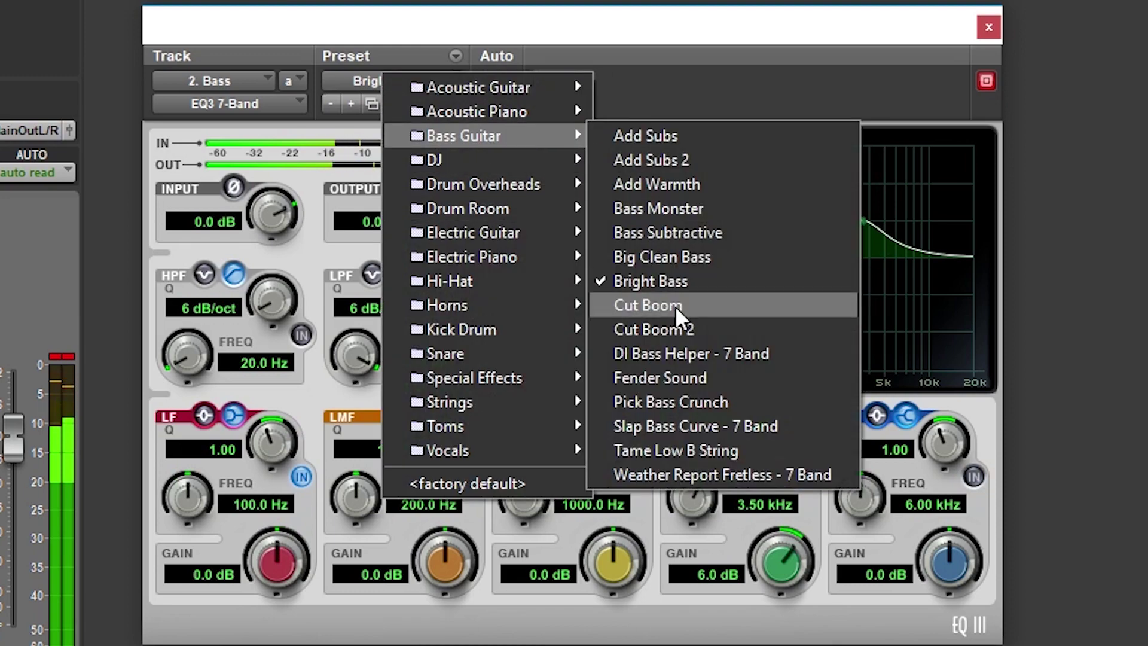
left_click(679, 309)
left_click(394, 84)
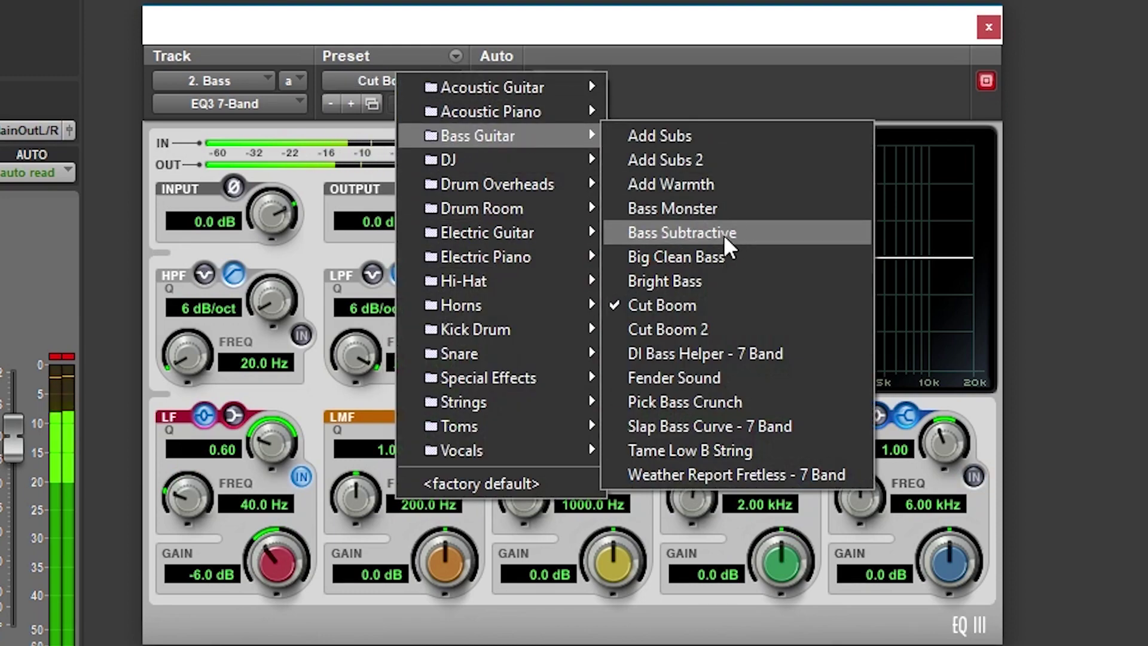
left_click(701, 398)
left_click(407, 81)
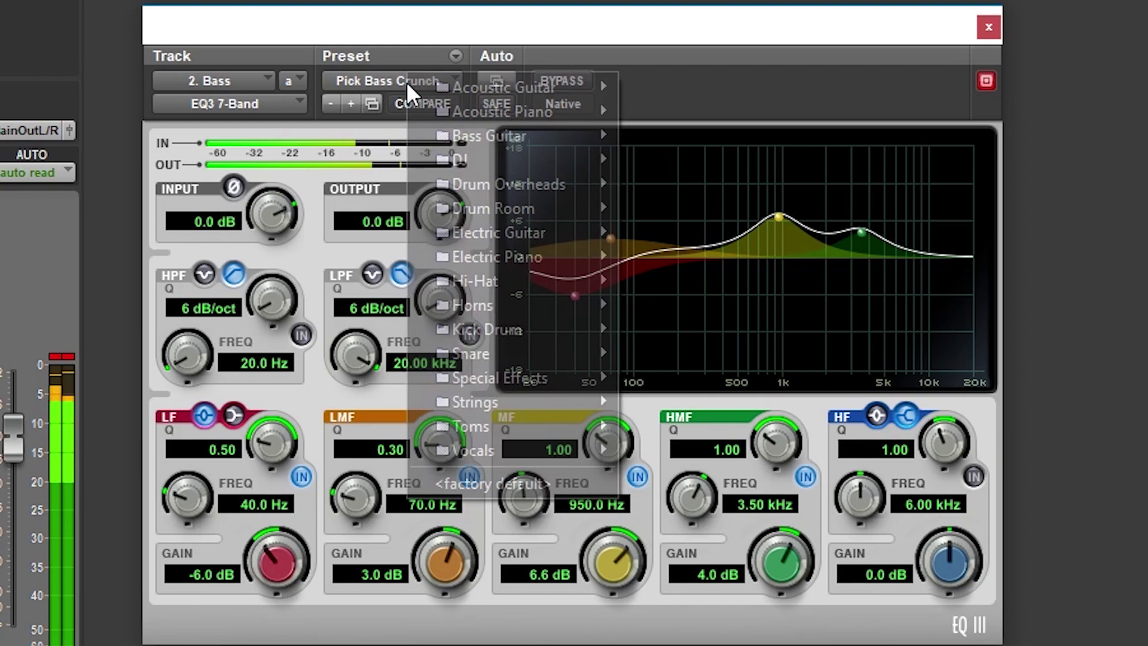
mouse_move(496, 136)
left_click(688, 186)
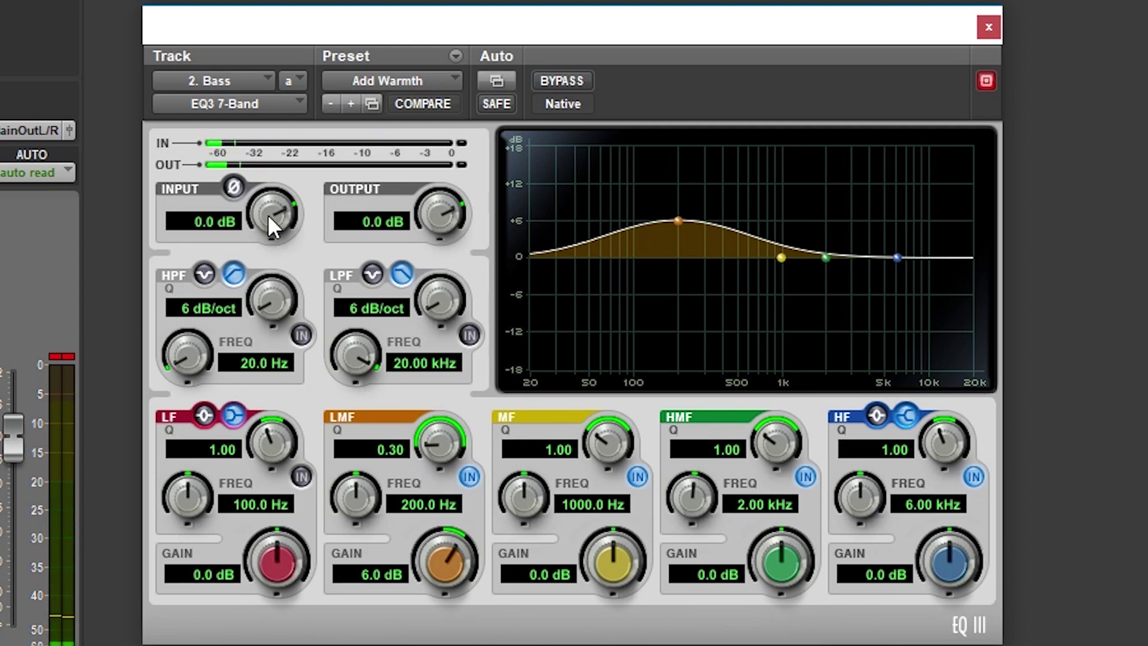
left_click_drag(262, 208, 320, 0)
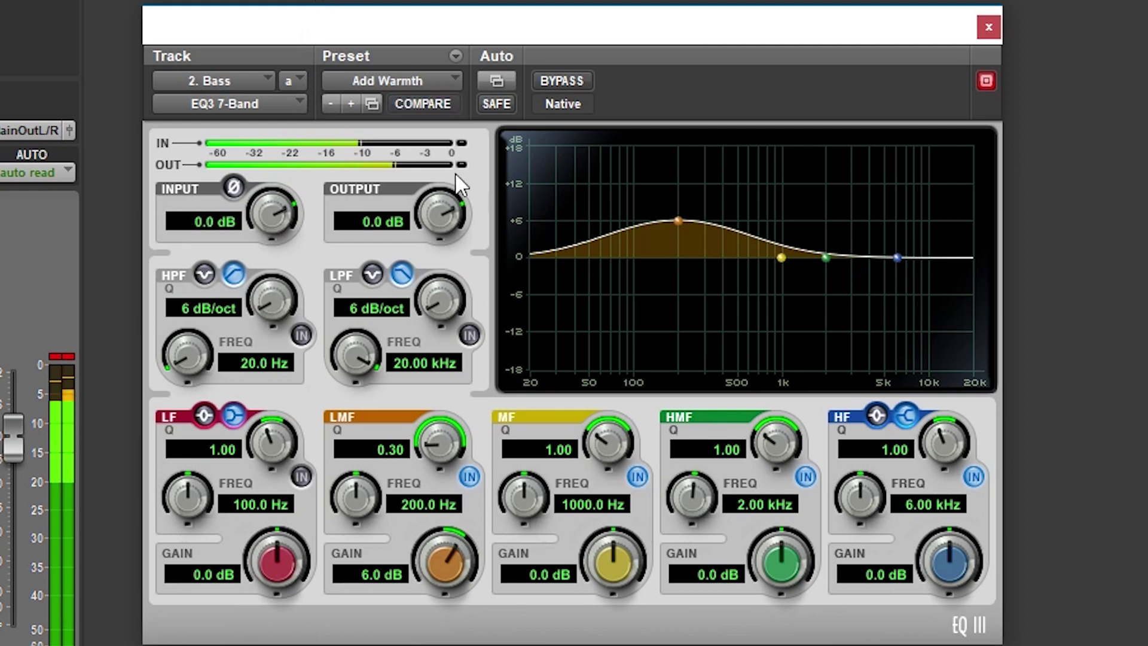
left_click_drag(440, 212, 407, 253)
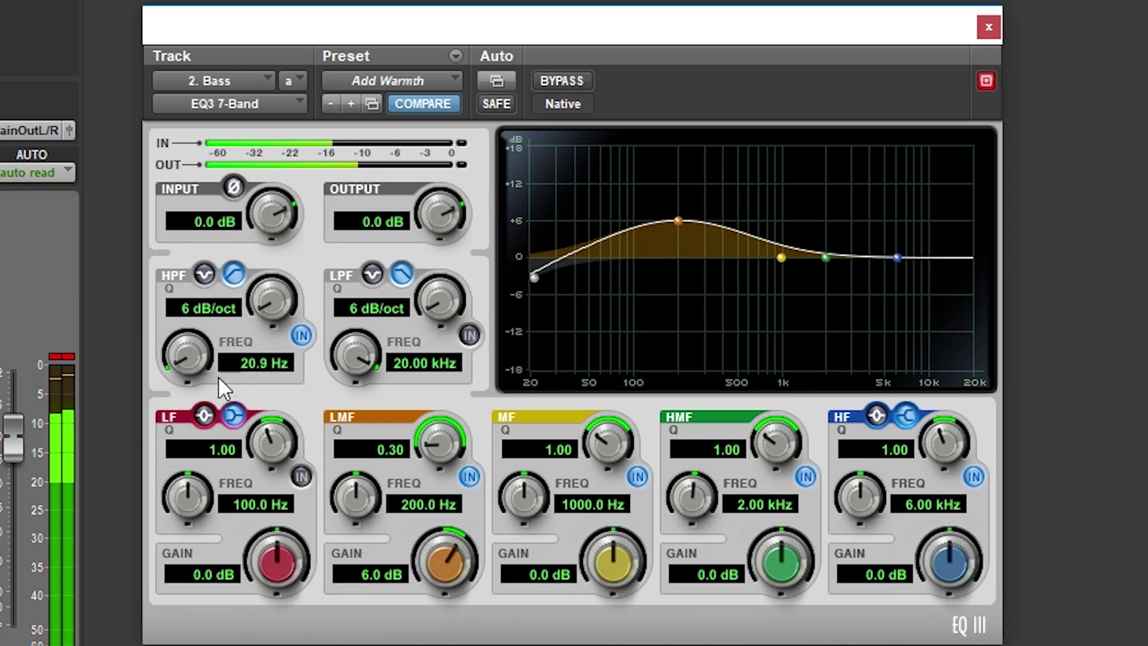
Try a notch on the high-pass band, revert, set the high-pass to 27.0 Hz, and start playback
left_click_drag(182, 361, 170, 270)
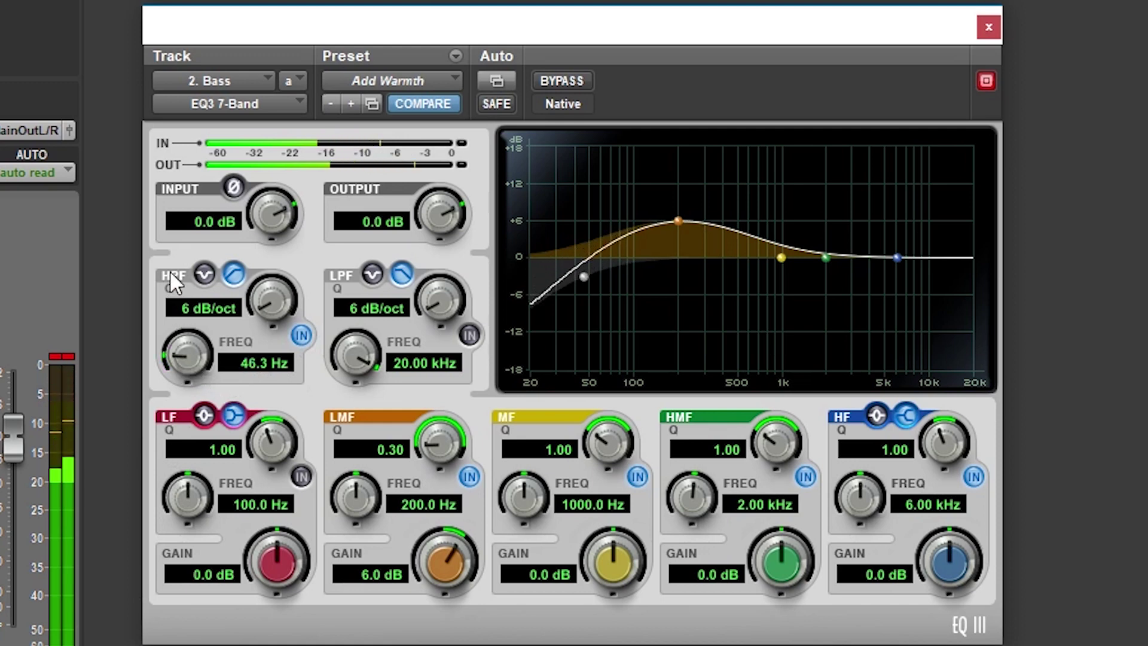
left_click(205, 274)
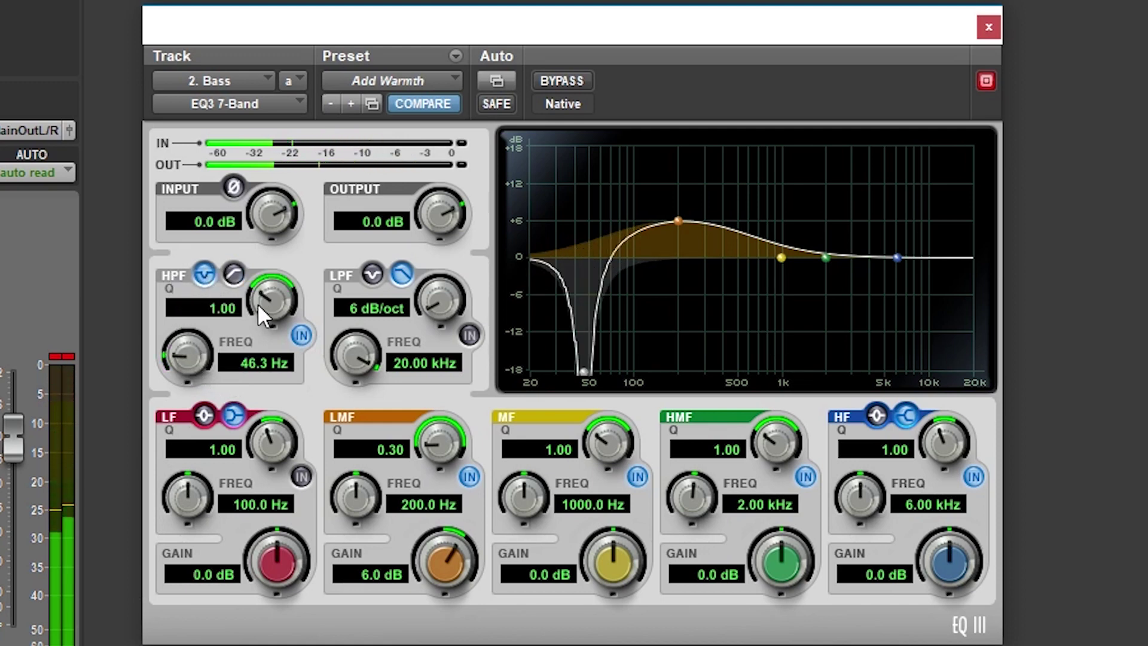
left_click_drag(257, 303, 175, 352)
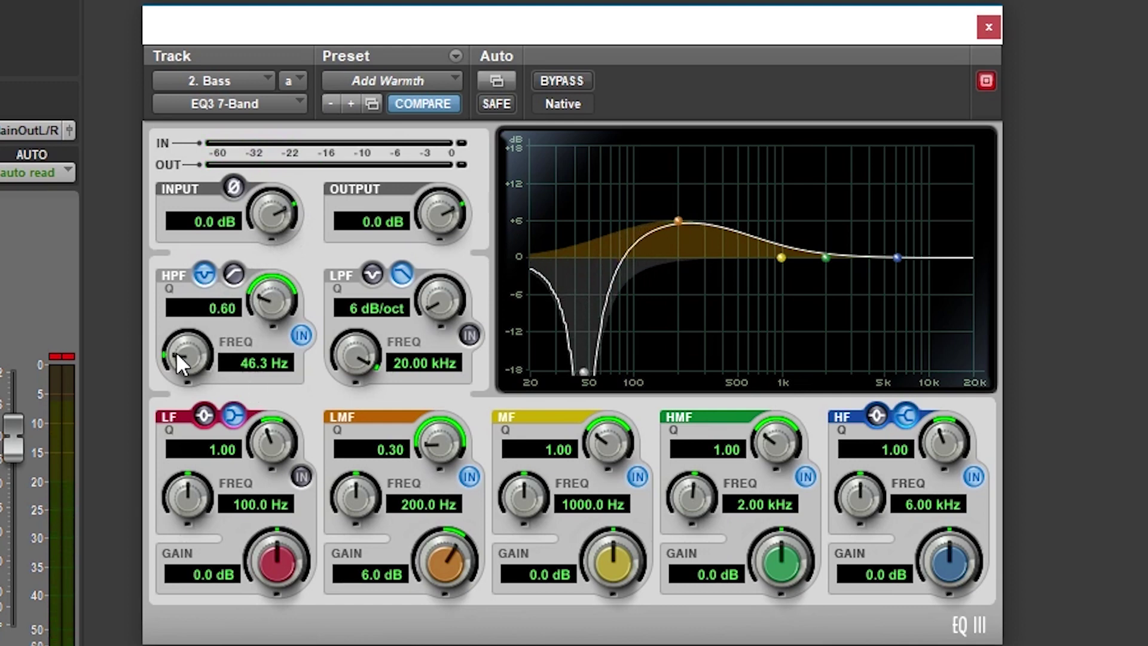
left_click_drag(261, 311, 231, 264)
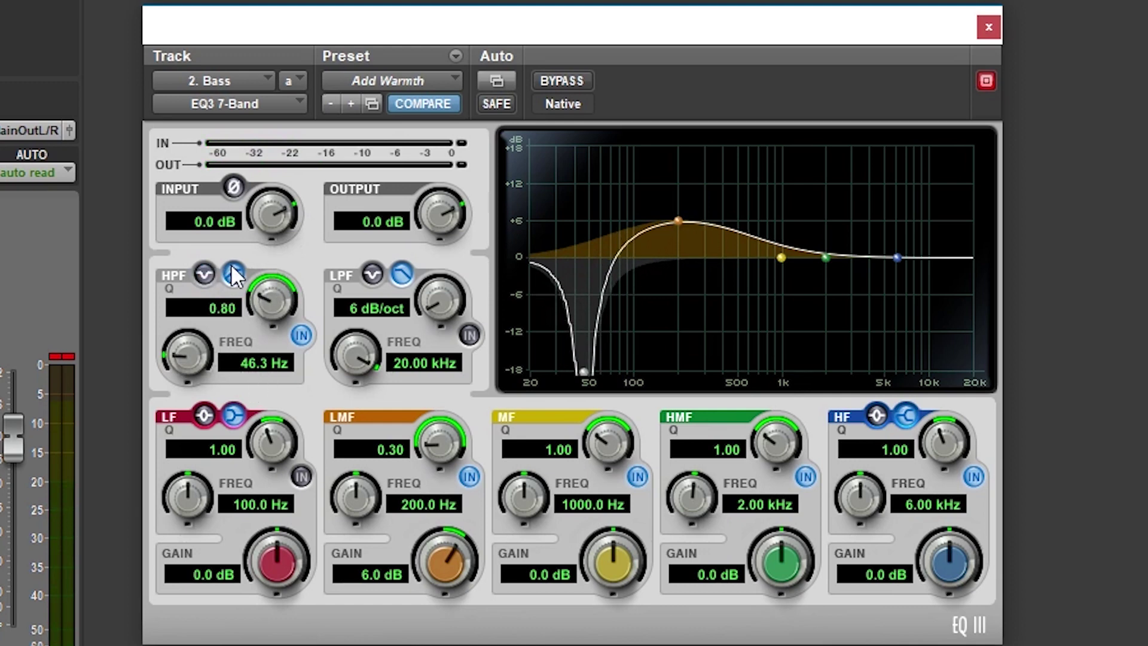
left_click(234, 274)
left_click_drag(232, 348, 137, 385)
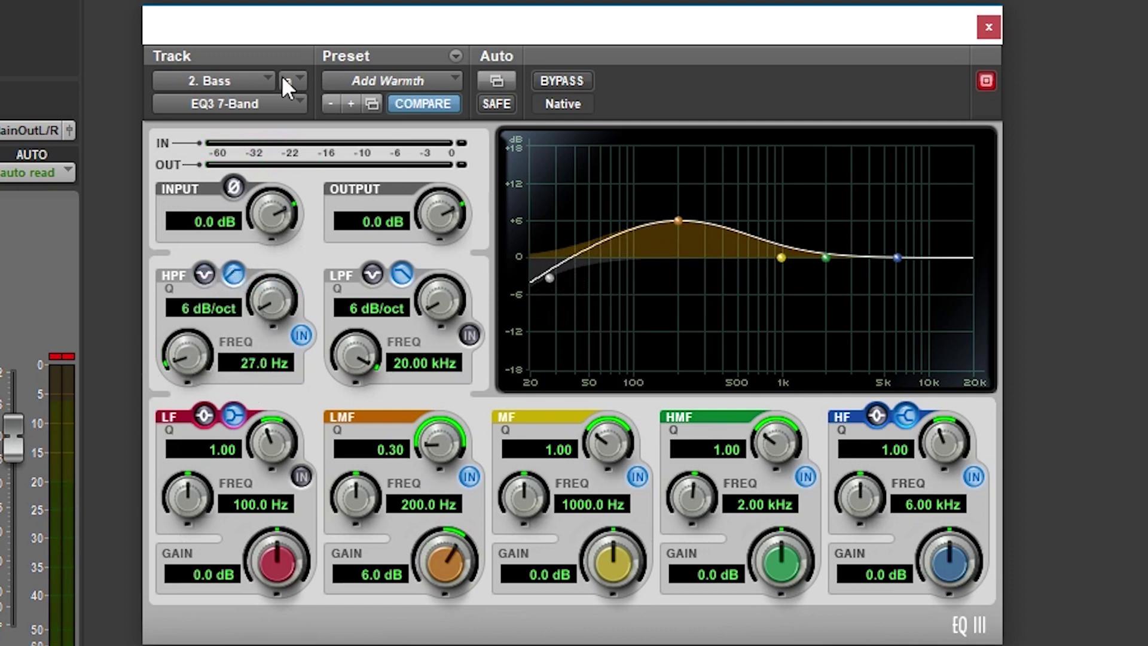
key("space")
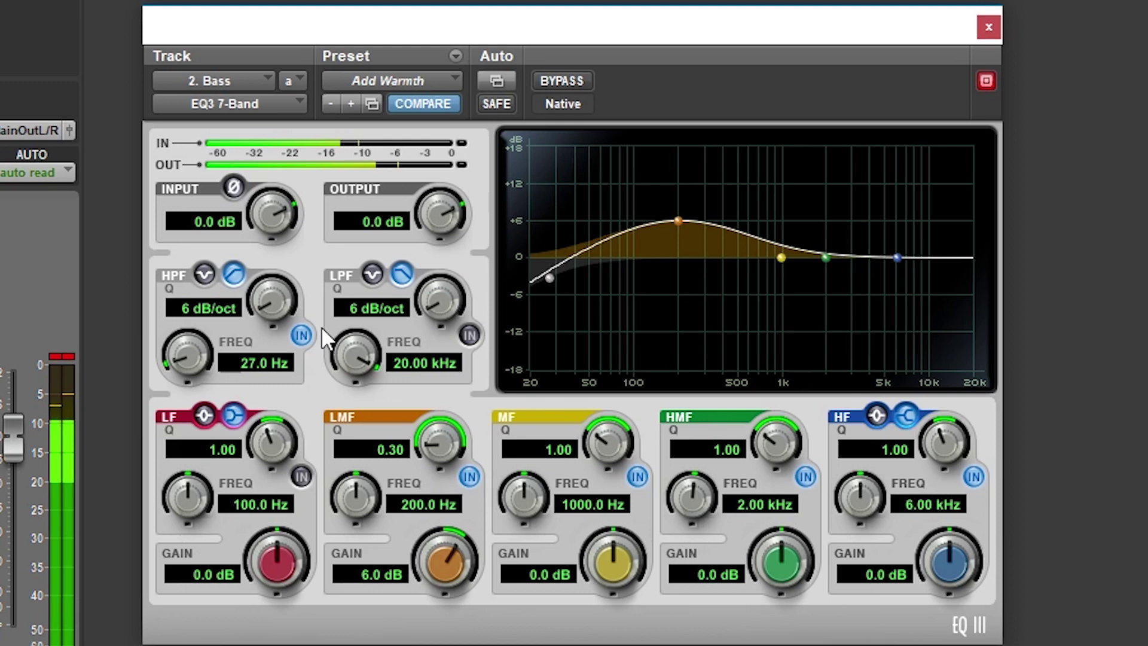
Enable the low-pass filter, lower its cutoff, and set its slope to 12
left_click(467, 334)
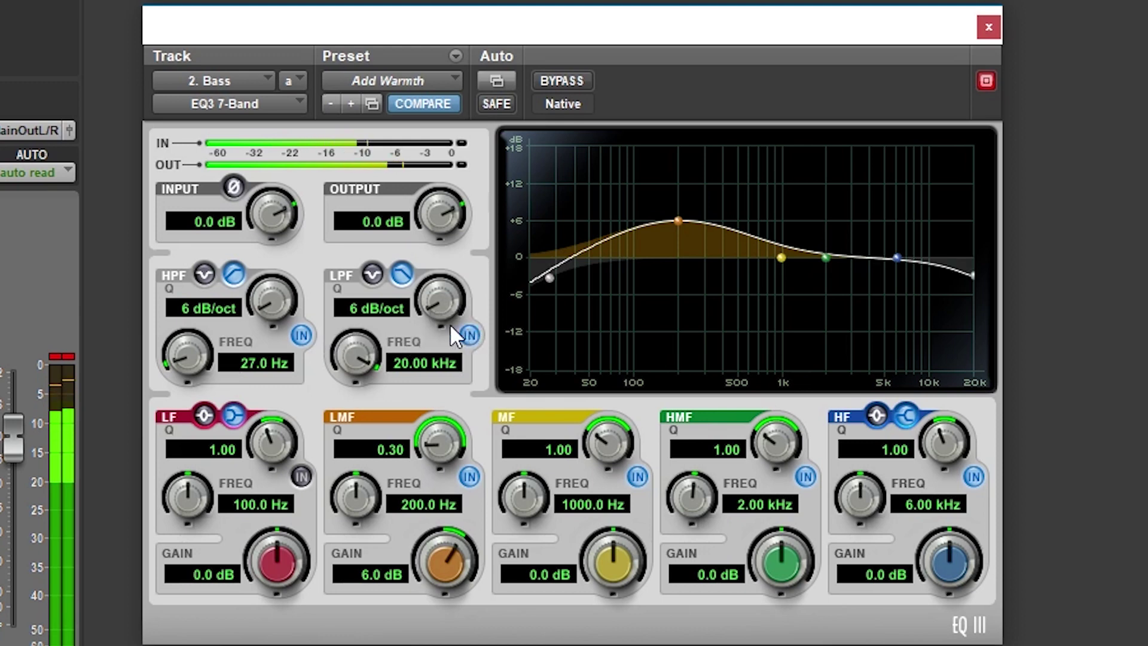
left_click_drag(355, 356, 273, 483)
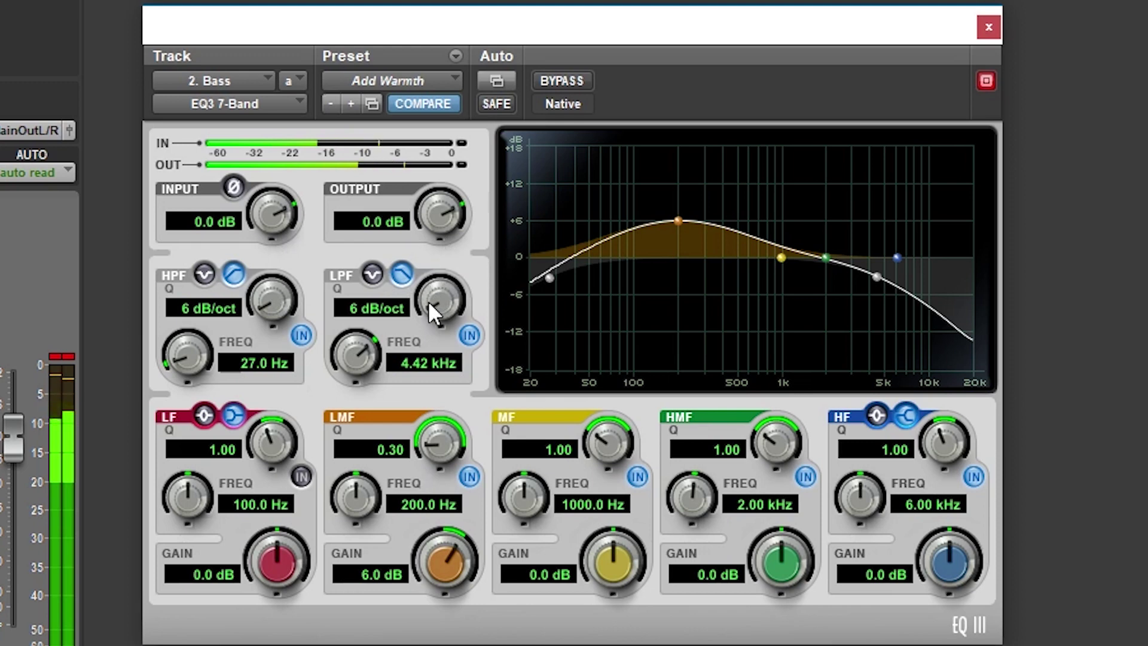
right_click(379, 306)
key("Escape")
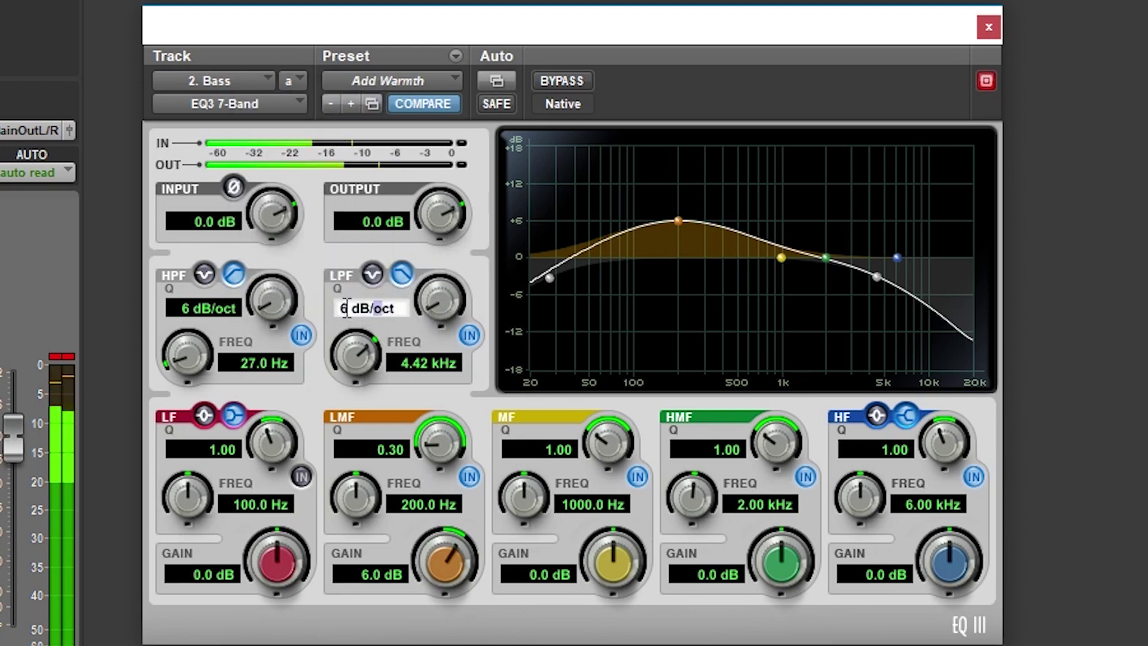
type("12")
key("Return")
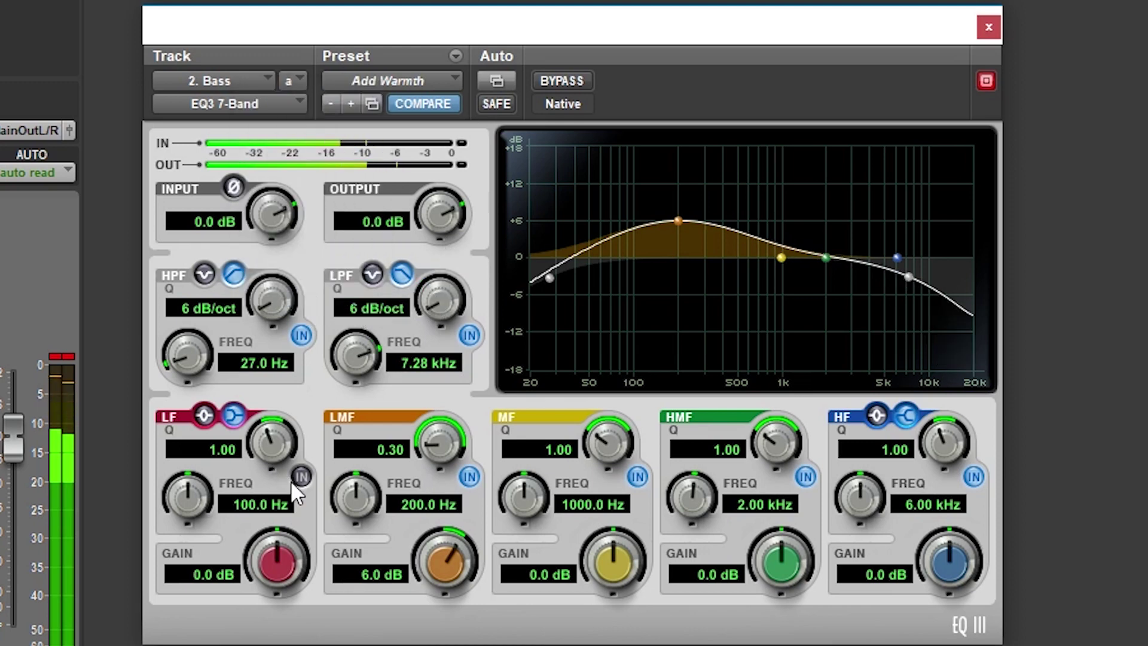
Shape the LF band, trying shelf and peak, ending at 76.1 Hz with 6.4 dB, then bypass it
left_click(298, 474)
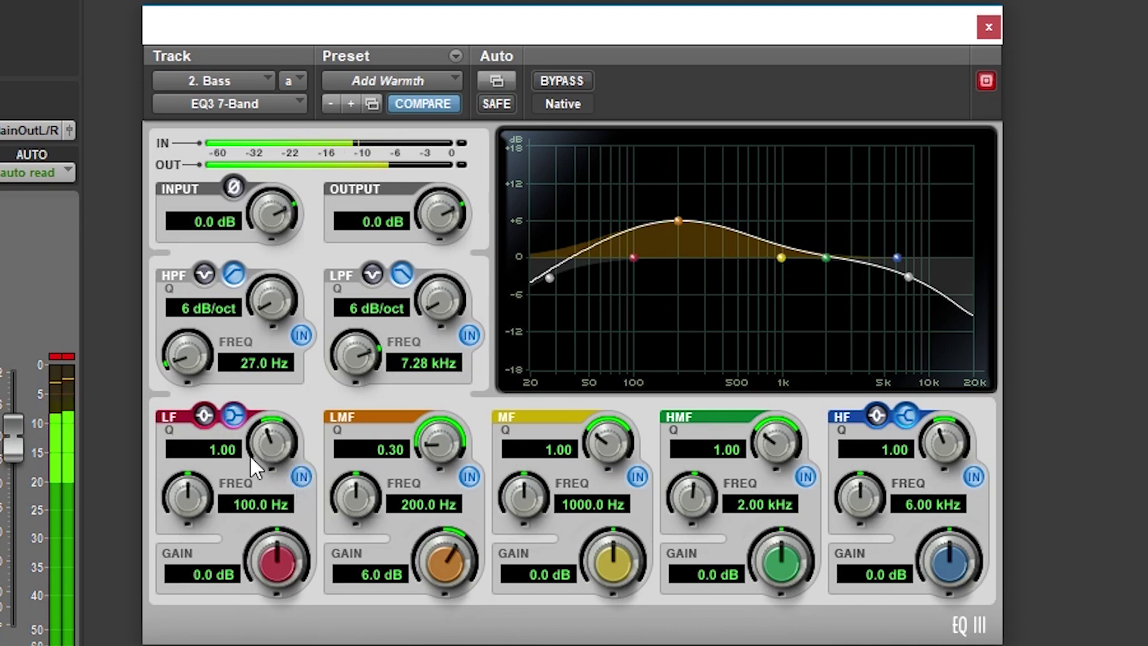
mouse_move(257, 529)
left_mouse_down()
mouse_move(256, 500)
mouse_move(252, 521)
left_mouse_up()
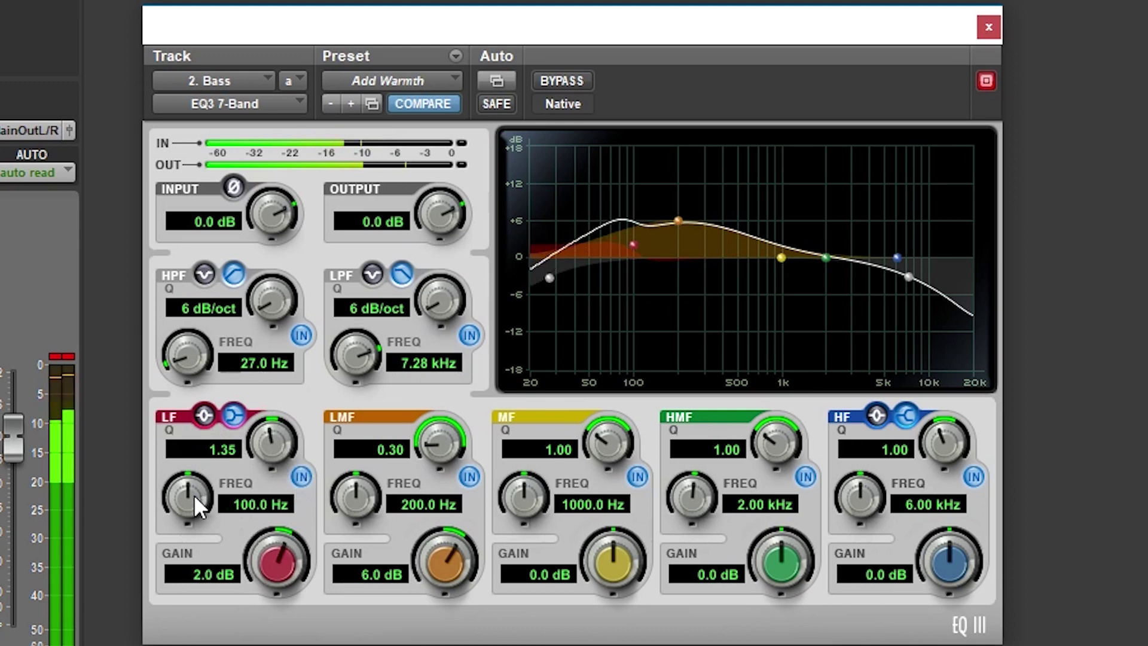
left_click_drag(194, 494, 162, 560)
left_click_drag(272, 443, 251, 418)
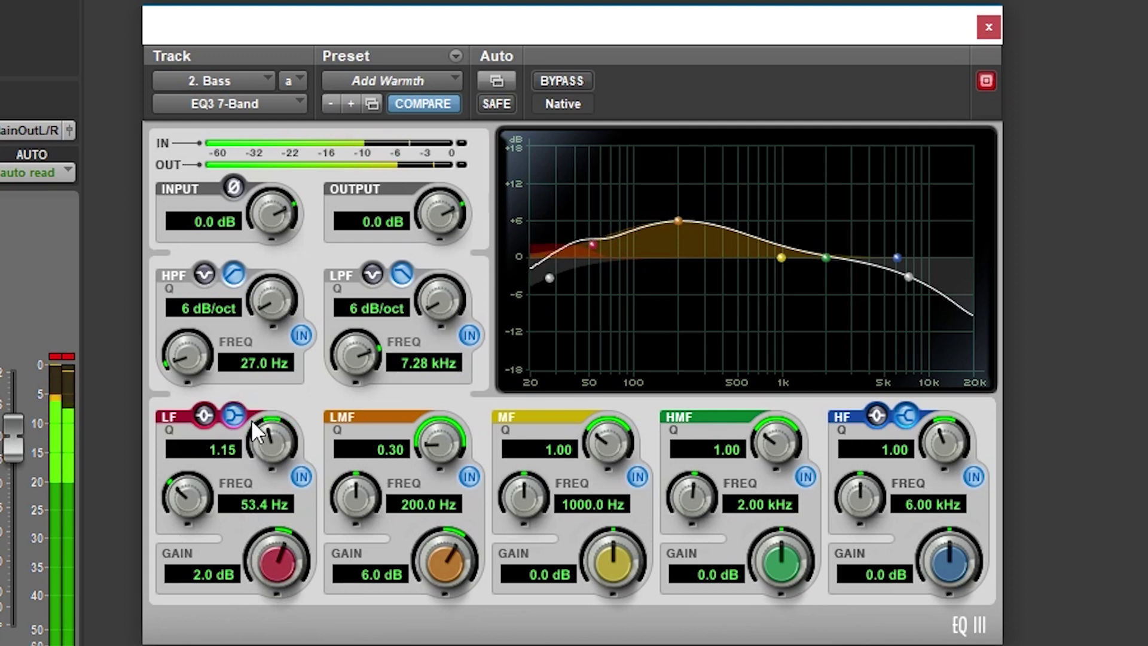
left_click_drag(276, 569, 304, 475)
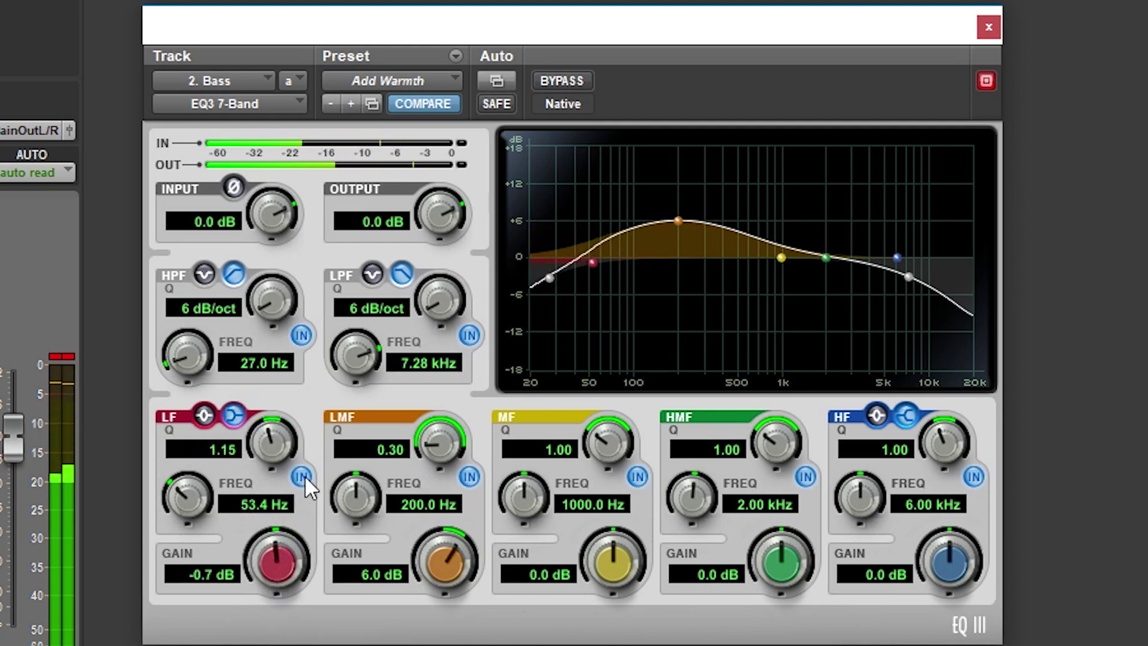
left_click(203, 416)
left_click_drag(277, 562, 304, 483)
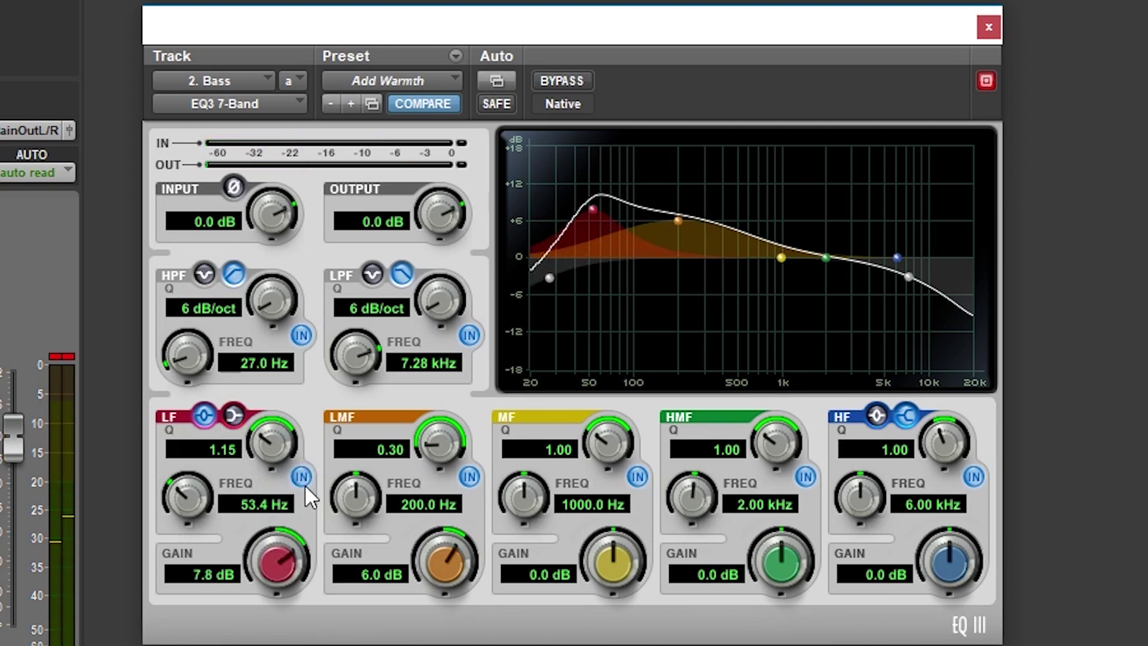
left_click(234, 416)
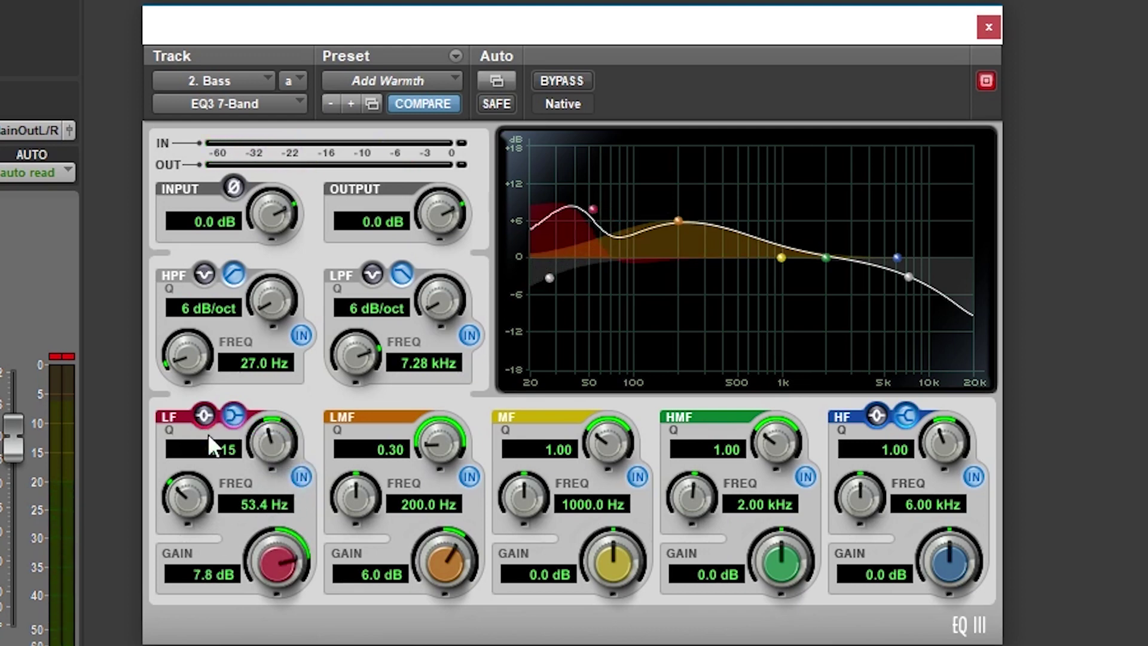
mouse_move(275, 563)
left_mouse_down()
mouse_move(266, 594)
mouse_move(269, 580)
left_mouse_up()
left_click_drag(188, 497, 179, 443)
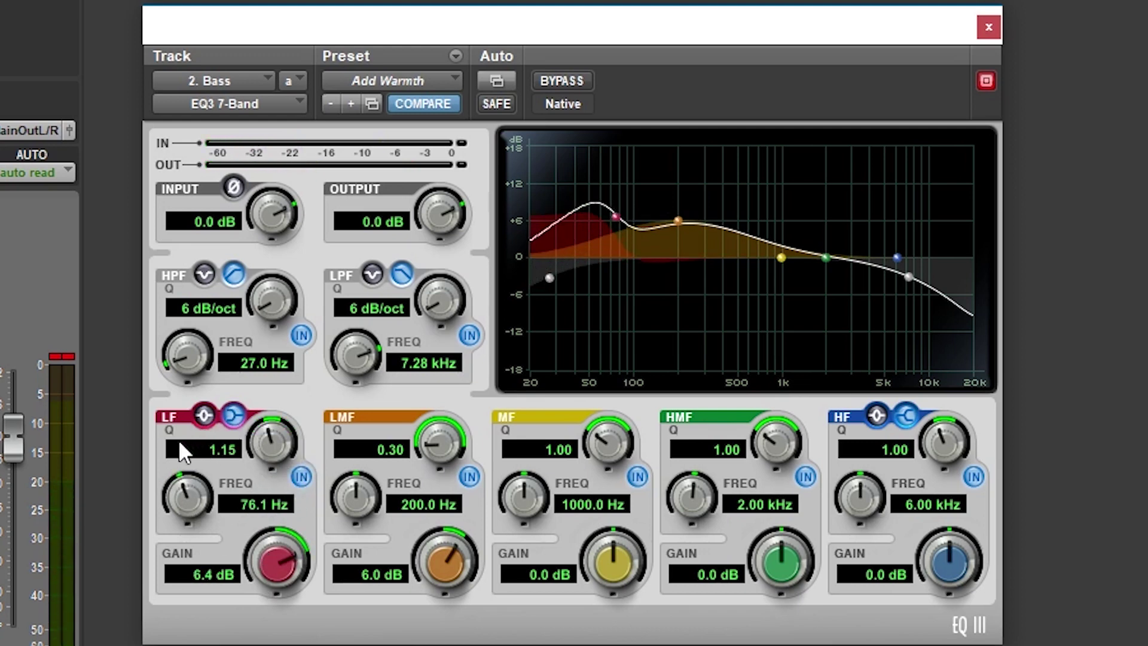
left_click(298, 474)
Bypass the low-pass, set a high shelf boost at 4.34 kHz, then bypass the HF band
left_click(470, 337)
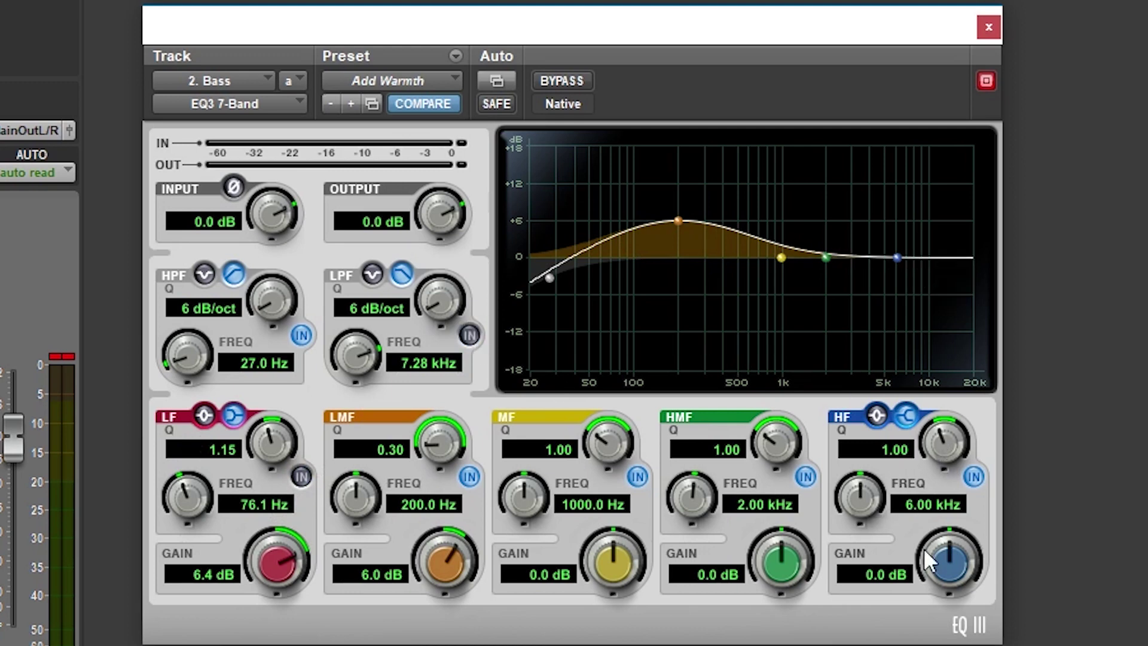
left_click_drag(923, 548, 894, 477)
left_click_drag(911, 229, 872, 228)
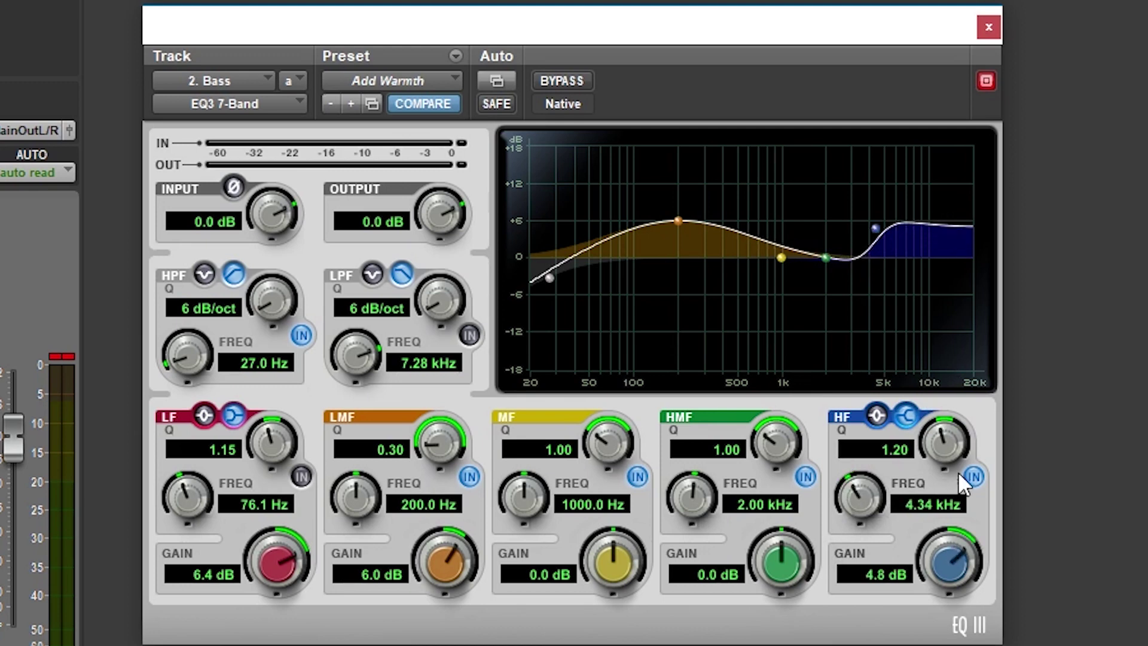
left_click(973, 477)
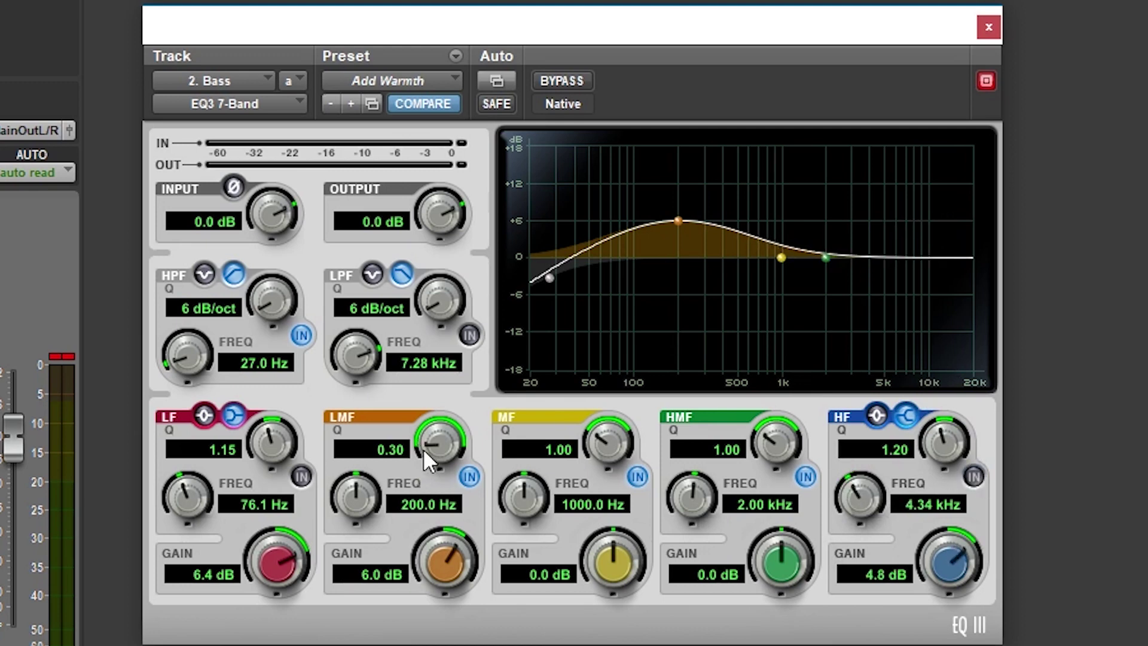
Shape the mid bands: low-mid boost at 208 Hz with Q 0.38, mid Q 1.60, upper-mid 4.60 kHz
left_click_drag(436, 449, 418, 412)
left_click_drag(352, 500, 333, 454)
left_click_drag(439, 536, 415, 528)
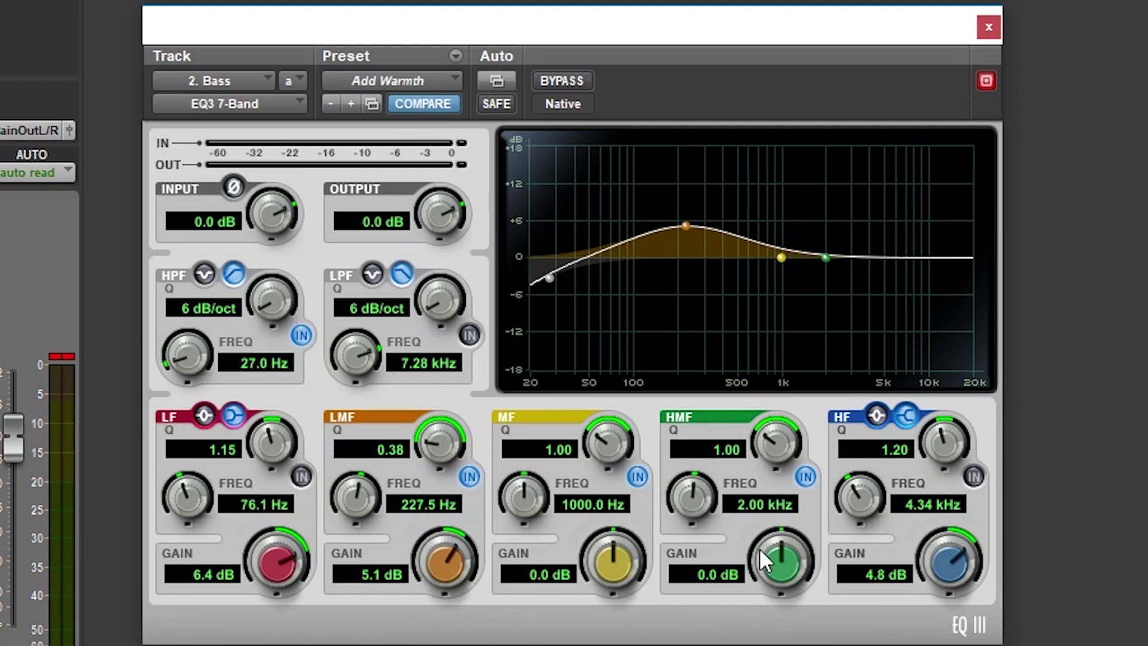
left_click_drag(770, 551, 602, 520)
left_click_drag(605, 468, 568, 356)
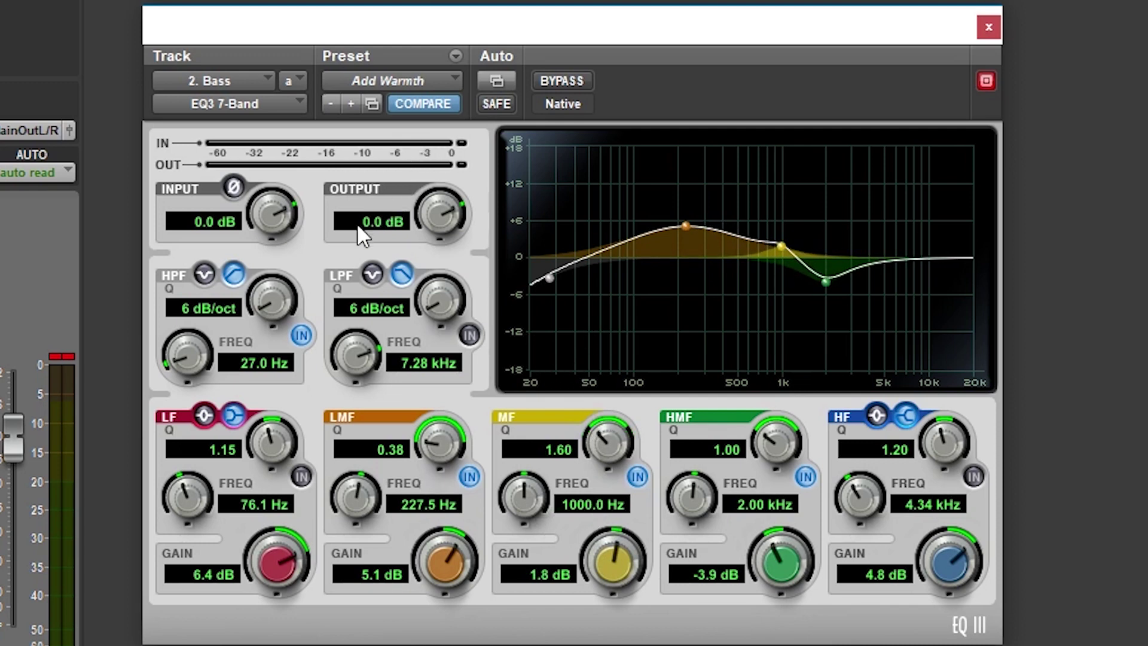
mouse_move(683, 231)
left_mouse_down()
mouse_move(662, 289)
mouse_move(679, 231)
mouse_move(670, 219)
mouse_move(672, 319)
mouse_move(682, 222)
left_mouse_up()
mouse_move(826, 281)
left_mouse_down()
mouse_move(884, 230)
mouse_move(805, 211)
mouse_move(813, 279)
mouse_move(824, 272)
left_mouse_up()
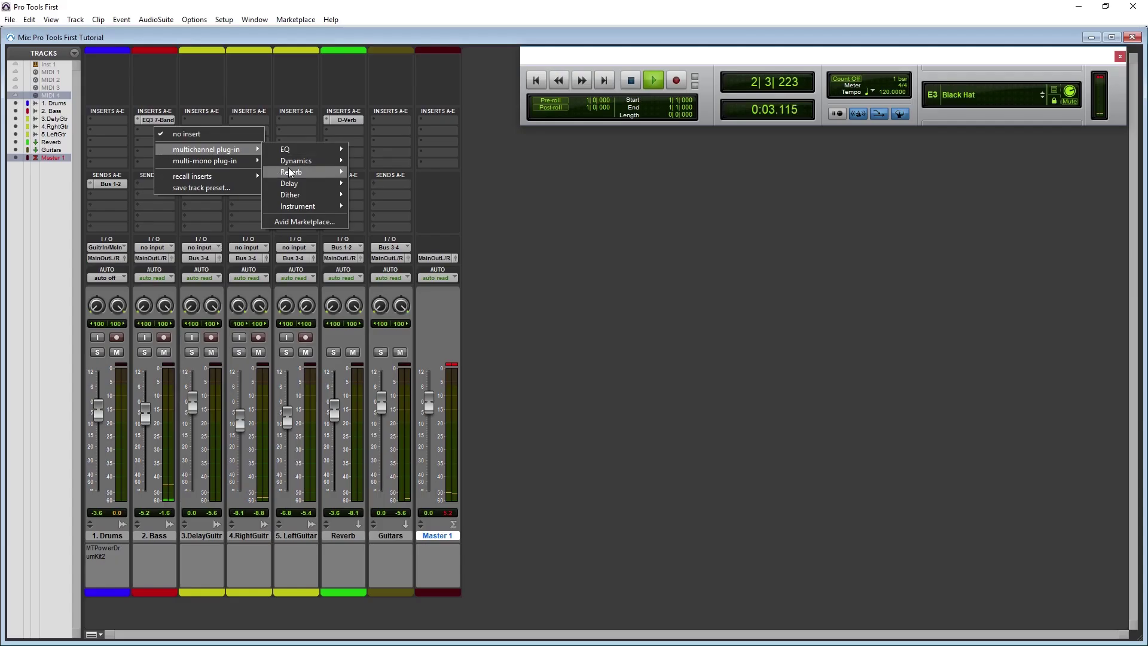
Insert Dyn3 Compressor/Limiter on Bass, load its Bass Guitar preset, and set the threshold to -25.4 dB
mouse_move(298, 156)
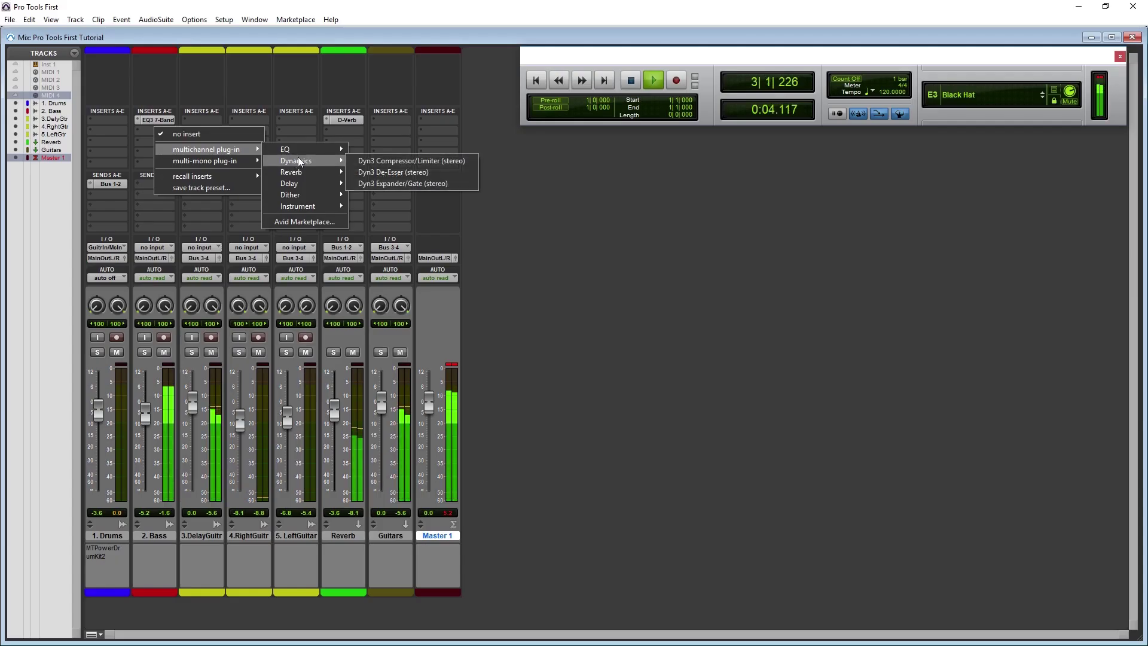
left_click(382, 163)
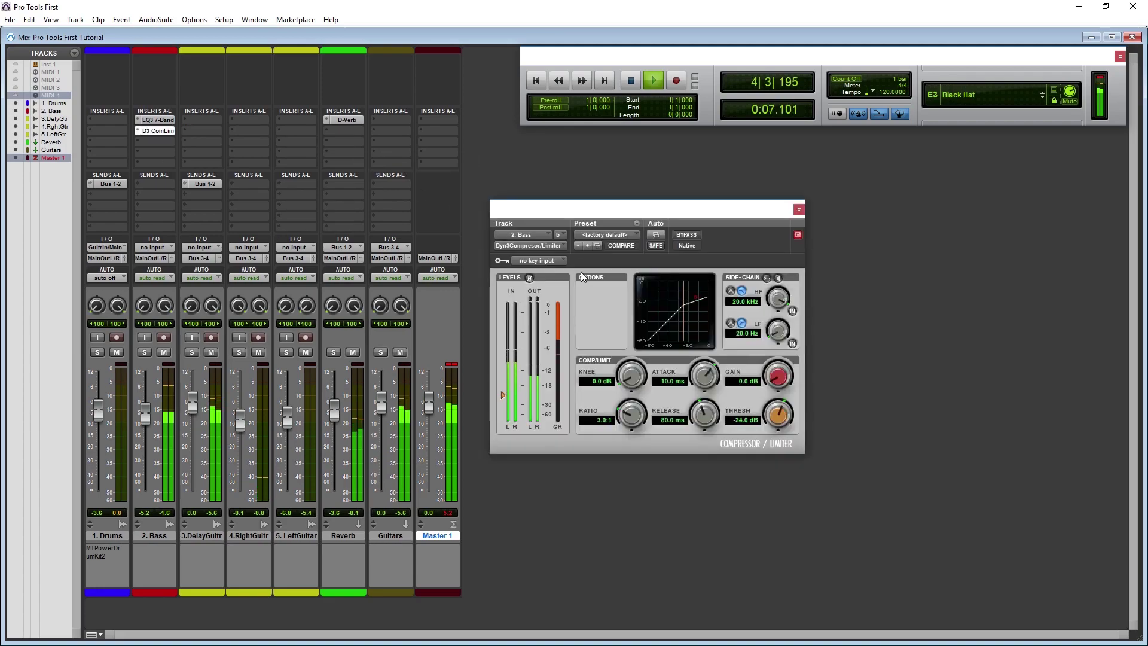
left_click_drag(503, 395, 505, 414)
left_click_drag(209, 539, 245, 426)
left_click(457, 95)
left_click(465, 128)
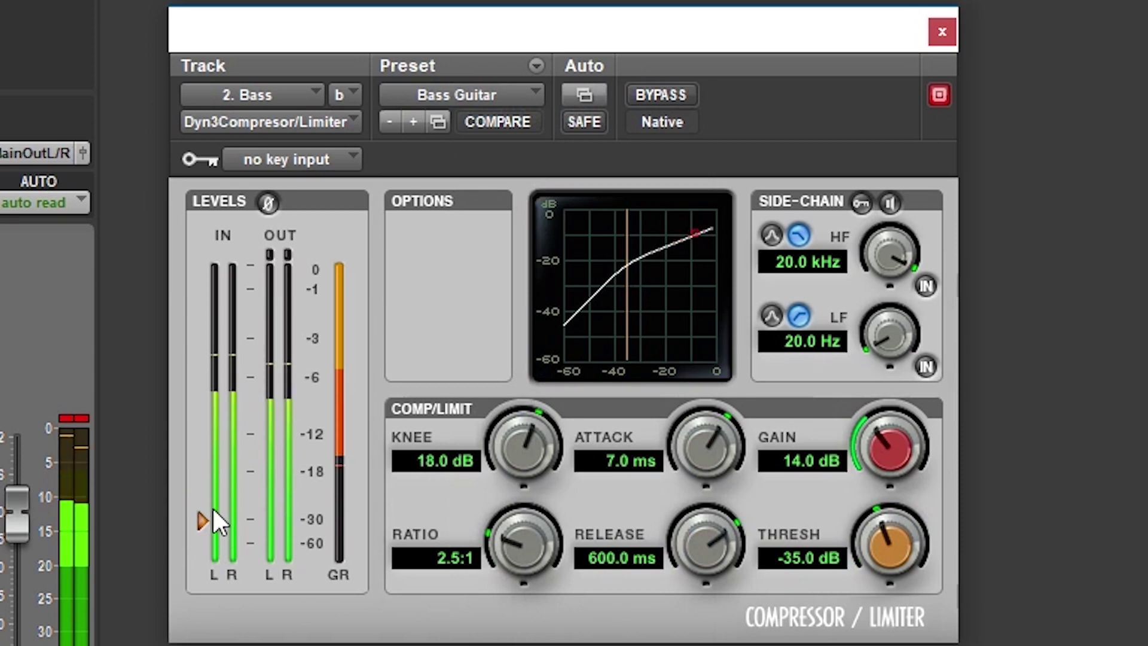
left_click_drag(202, 520, 200, 494)
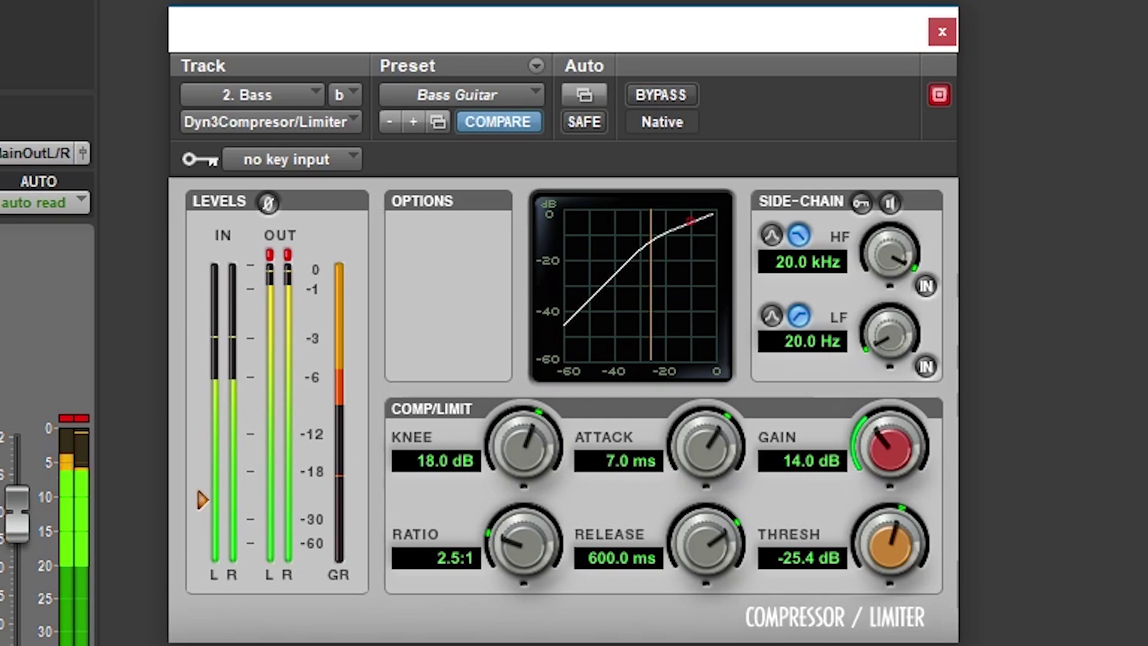
Raise the Bass compressor ratio to 9.5:1, soften the knee, and set attack near 5.7 ms with shorter release
left_click_drag(436, 461, 457, 510)
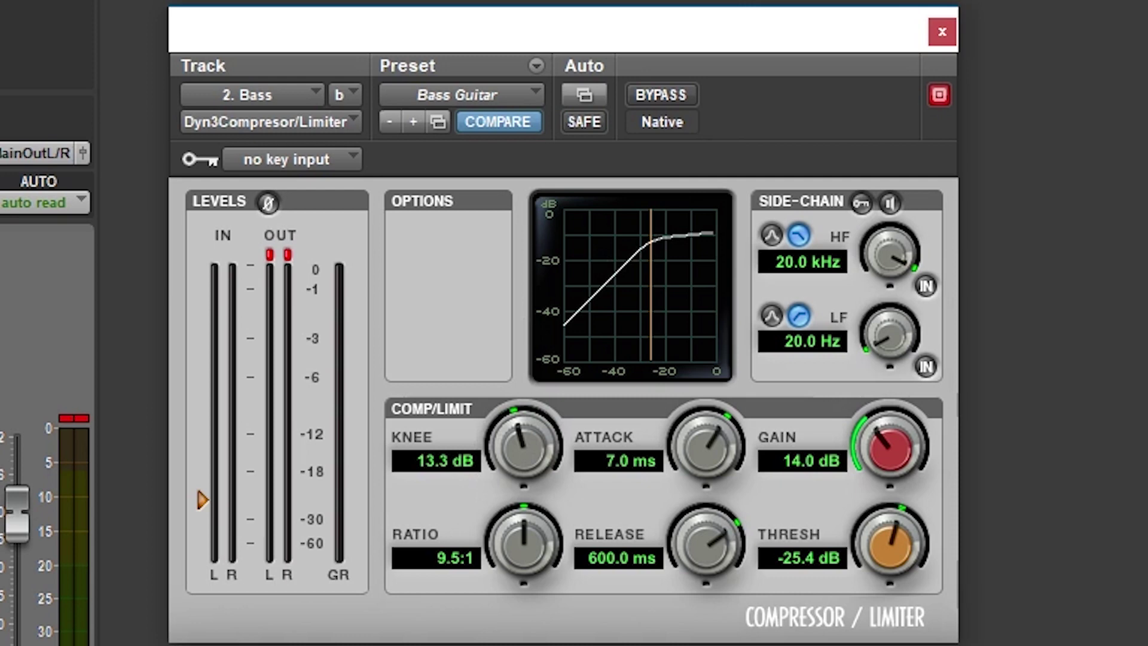
left_click_drag(626, 455, 616, 644)
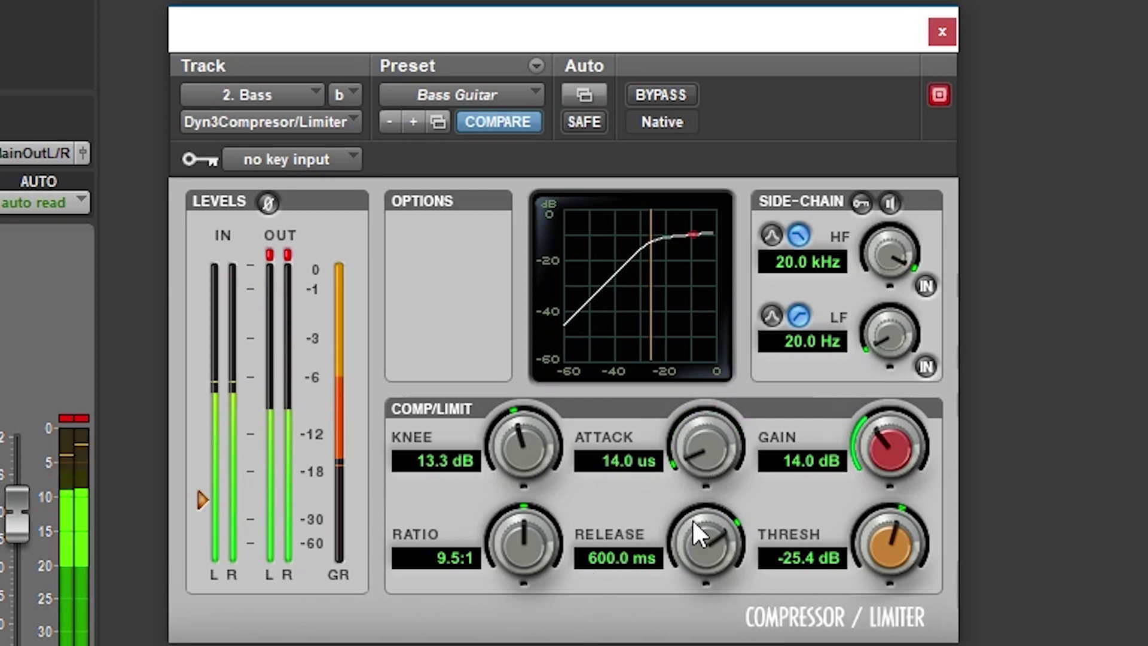
left_click_drag(693, 520, 691, 437)
left_click_drag(706, 541, 706, 643)
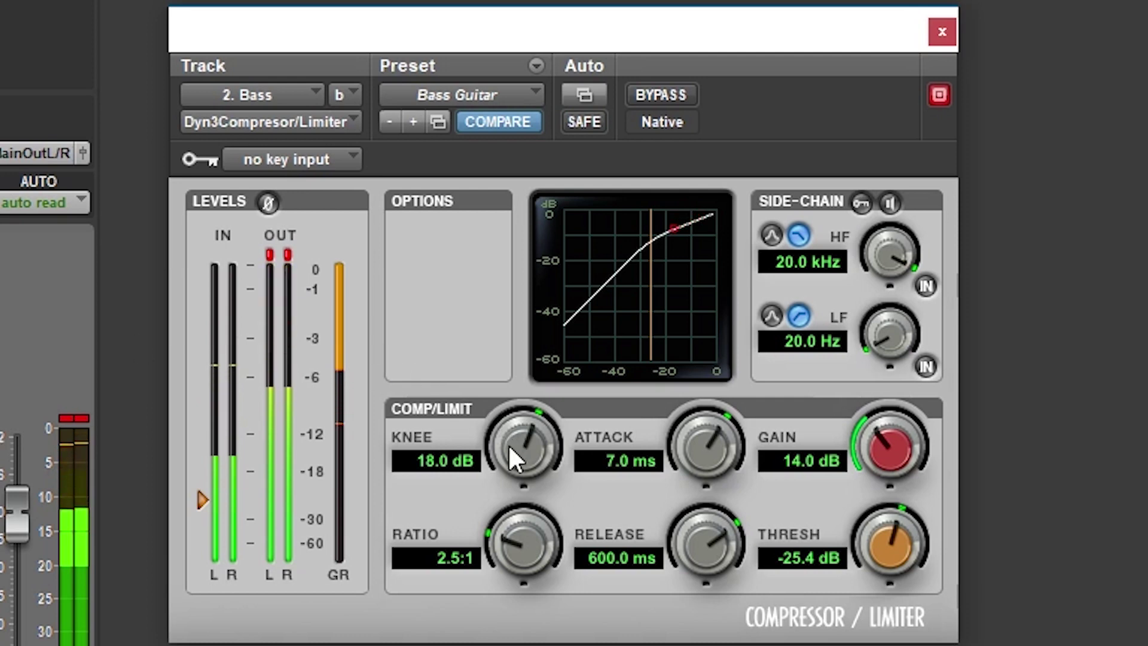
left_click_drag(500, 551, 597, 436)
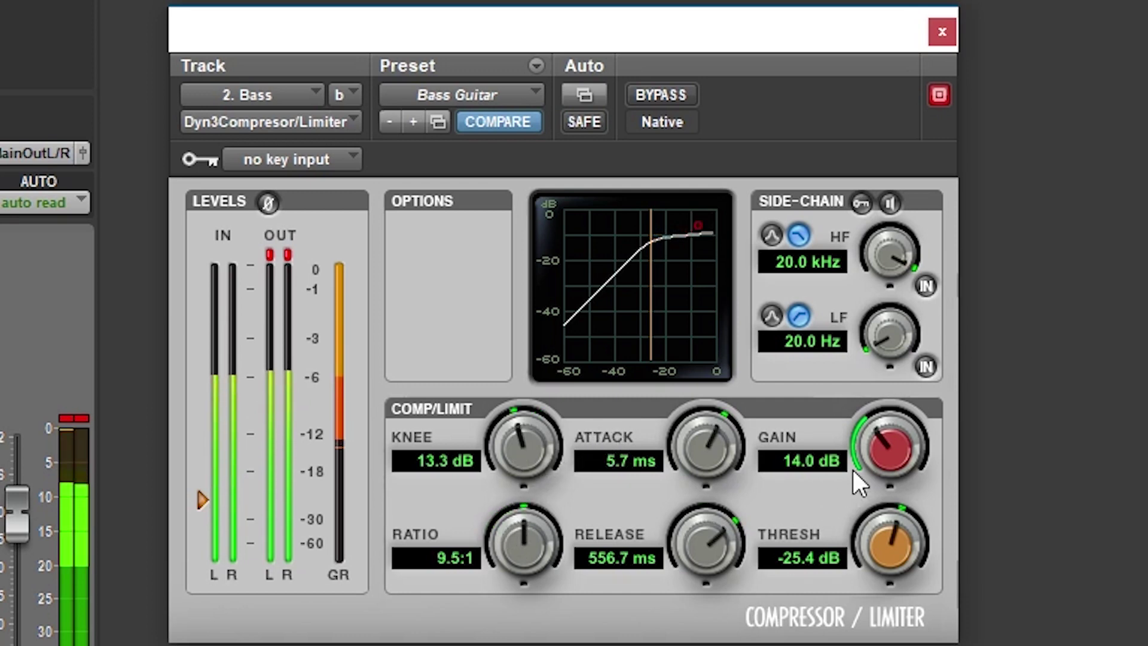
Lower the compressor makeup gain to 10.6 dB and set the threshold to −24.1 dB
left_click_drag(863, 465, 857, 532)
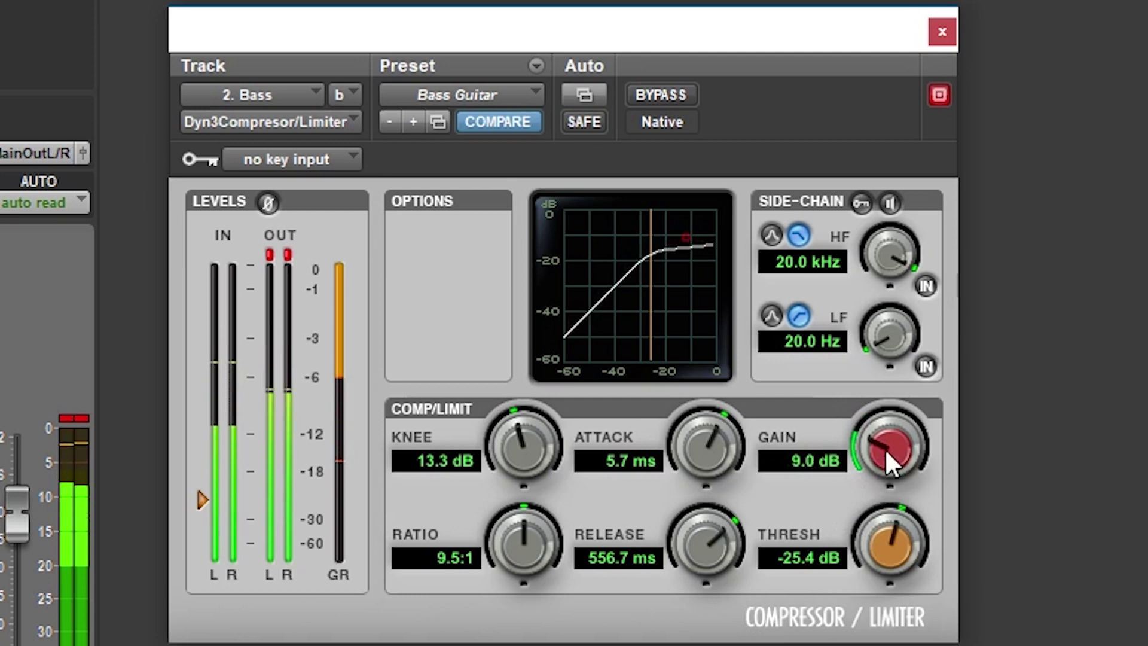
left_click_drag(885, 448, 882, 423)
mouse_move(866, 532)
left_mouse_down()
mouse_move(831, 590)
mouse_move(873, 526)
left_mouse_up()
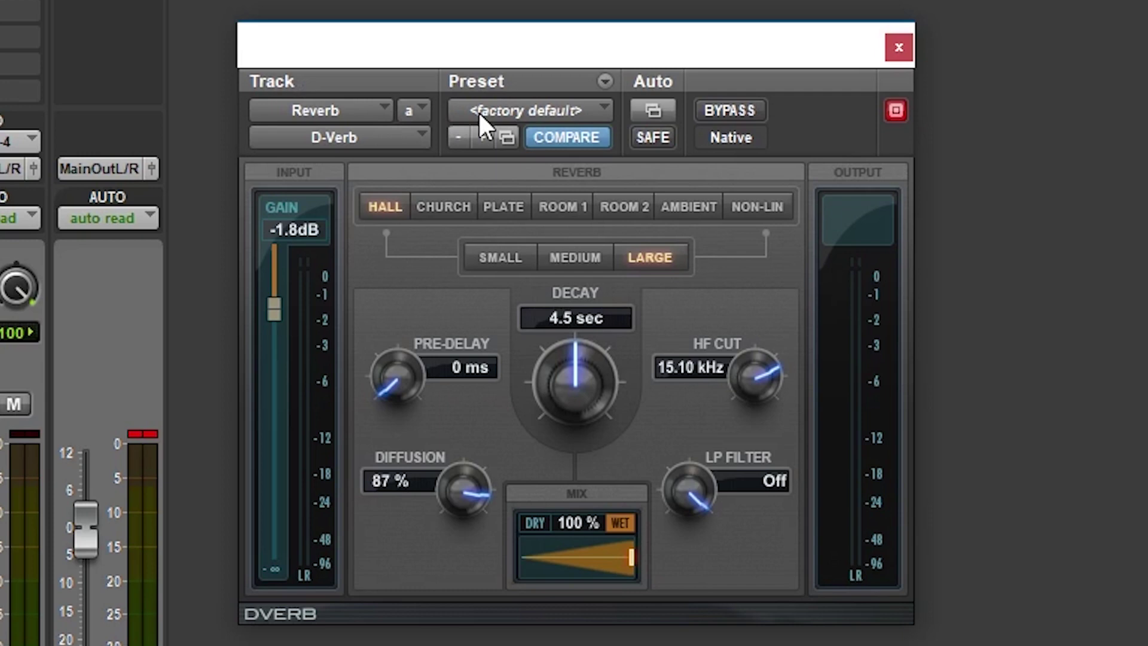
Load the Pulsing preset into the Reverb track's D-Verb
left_click(482, 111)
left_click(525, 197)
left_click(516, 108)
left_click(622, 616)
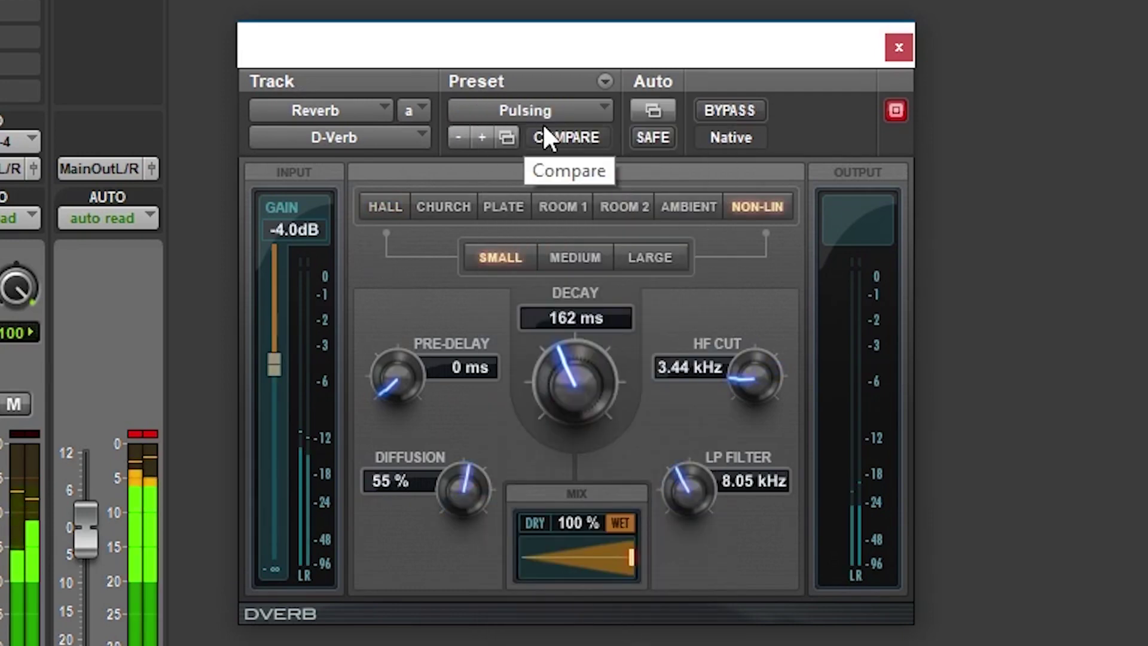
Audition the D-Verb reverb types and sizes, settling on HALL with LARGE size
left_click(385, 207)
left_click(441, 208)
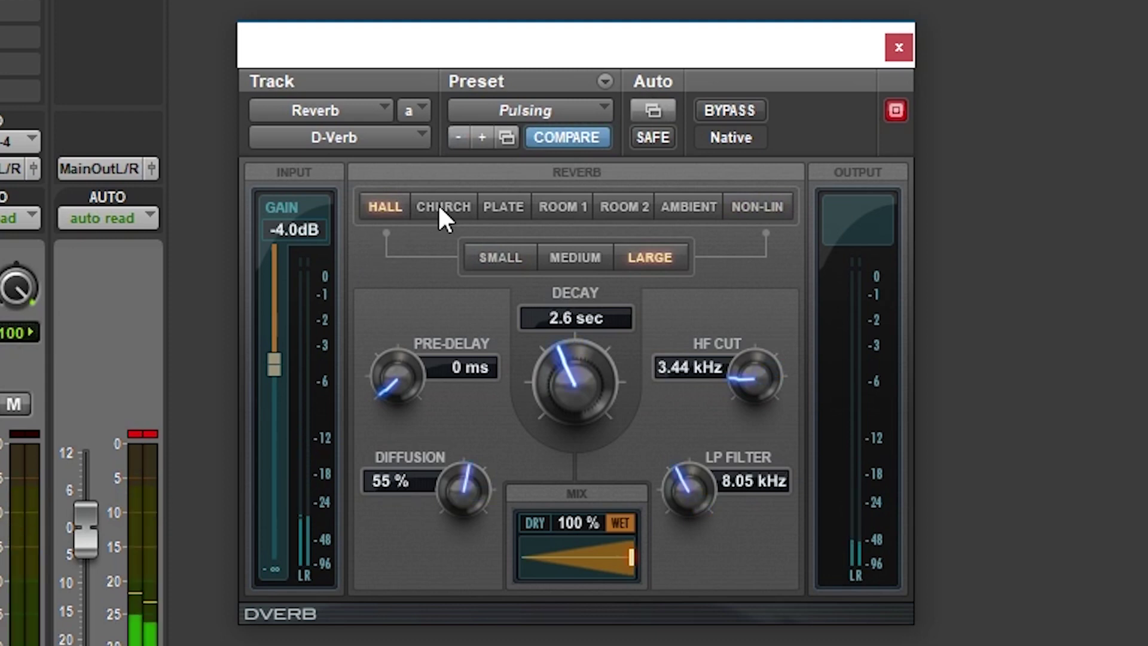
left_click(499, 206)
left_click(572, 207)
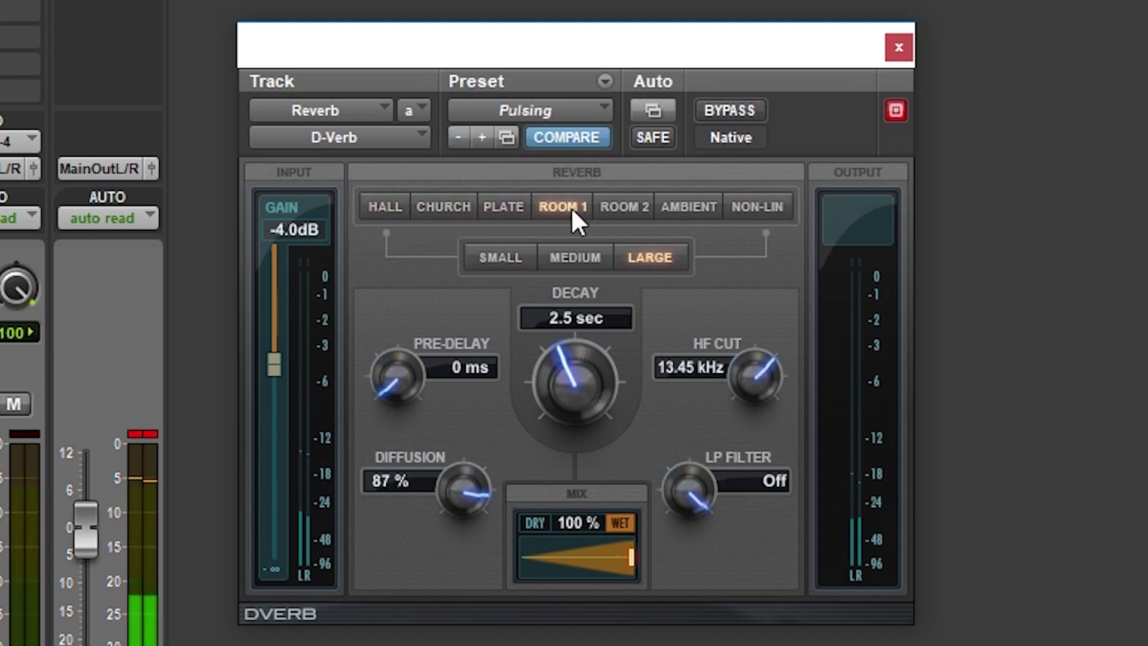
left_click(622, 207)
left_click(697, 207)
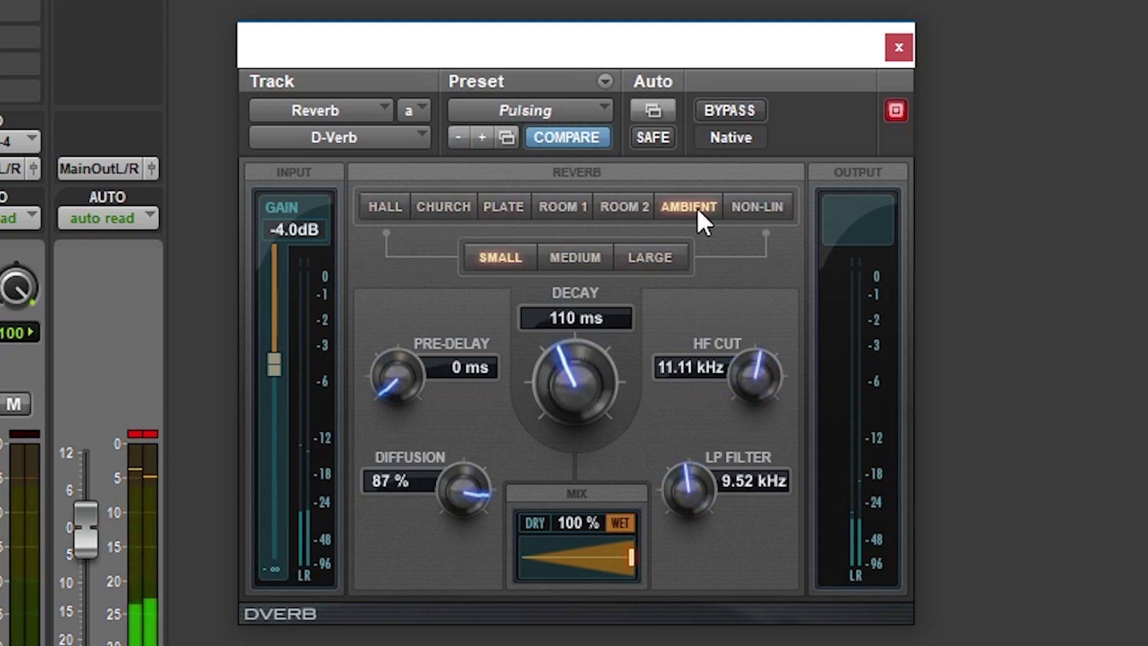
left_click(746, 207)
left_click(384, 206)
left_click(496, 257)
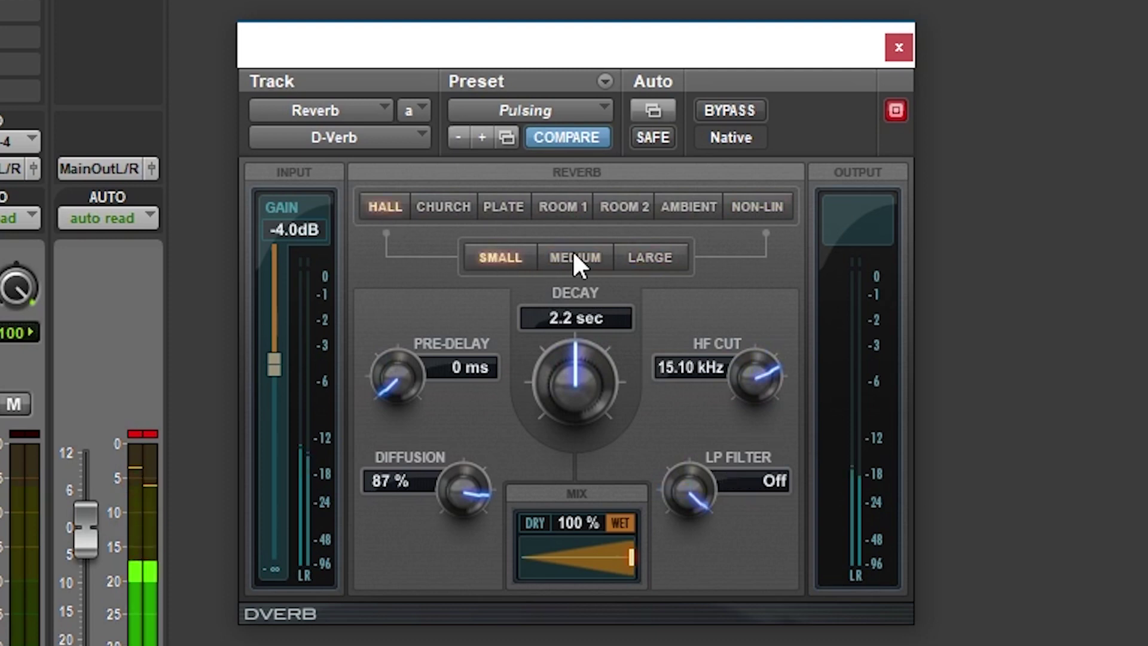
left_click(575, 257)
left_click(641, 258)
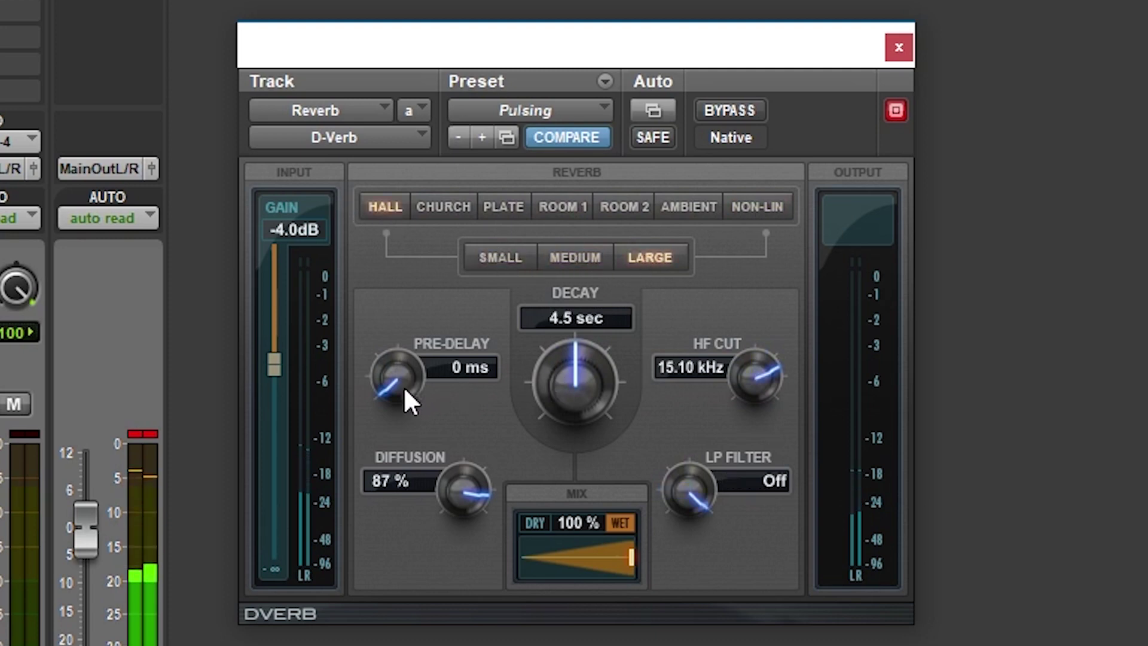
Set 3 ms pre-delay, 5.6 sec decay, 16.34 kHz HF cut, 547 Hz LP filter and 62% diffusion
left_click_drag(410, 382, 405, 290)
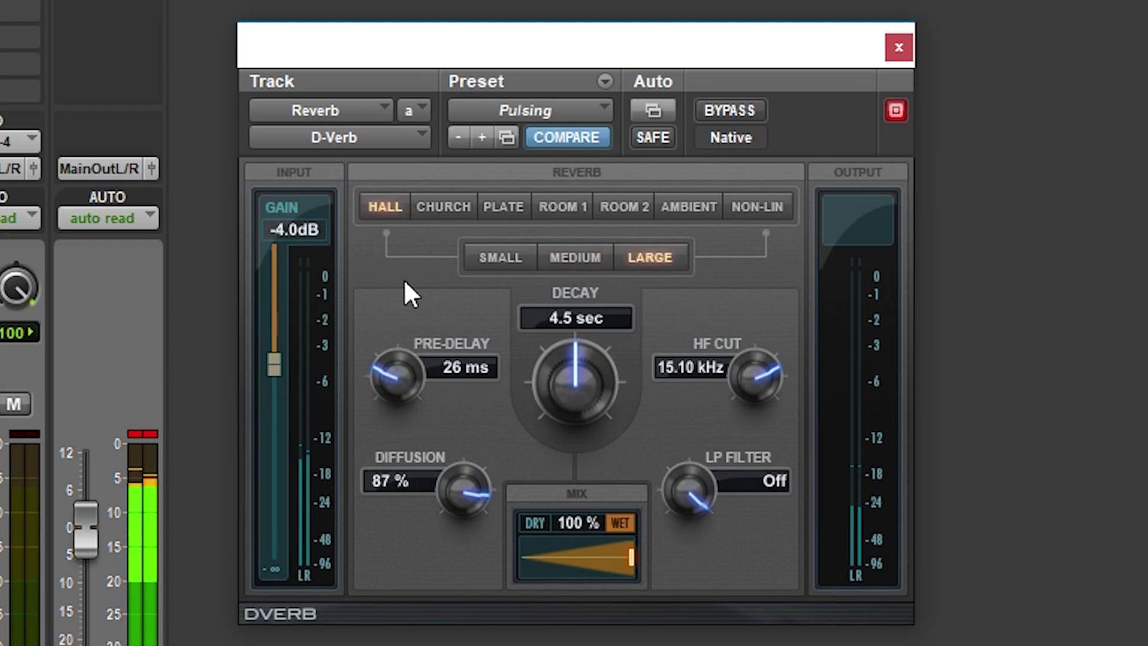
mouse_move(392, 382)
left_mouse_down()
mouse_move(384, 321)
mouse_move(387, 376)
left_mouse_up()
left_click_drag(575, 382, 541, 475)
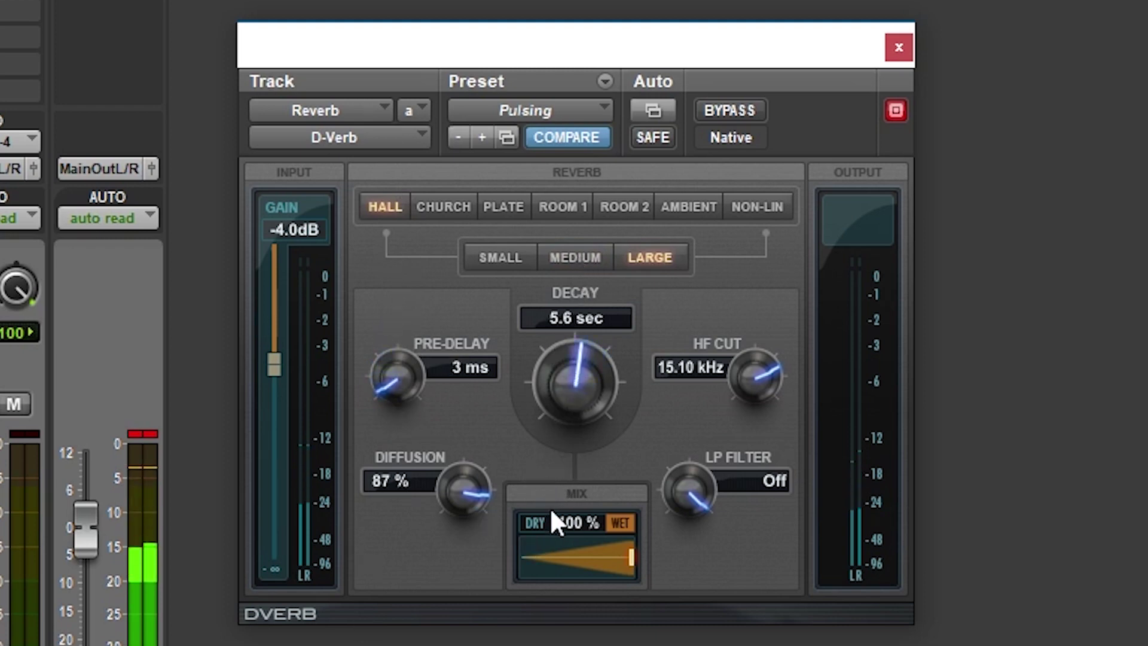
left_click_drag(754, 377, 879, 77)
left_click_drag(689, 490, 673, 643)
left_click_drag(464, 490, 462, 645)
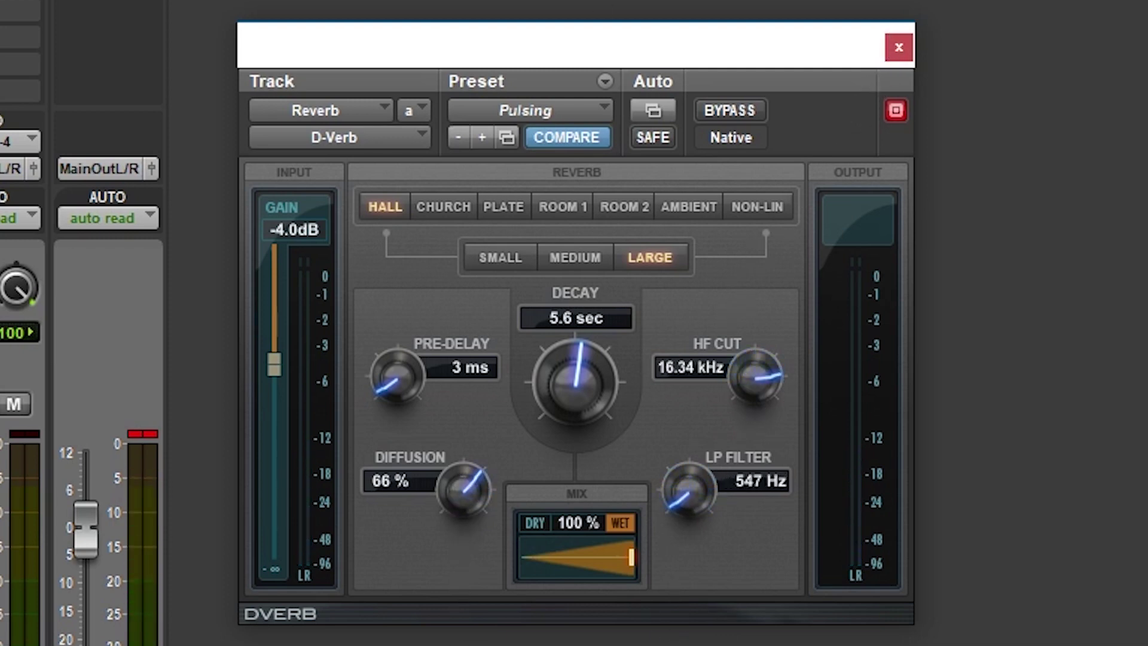
left_click_drag(458, 482, 457, 521)
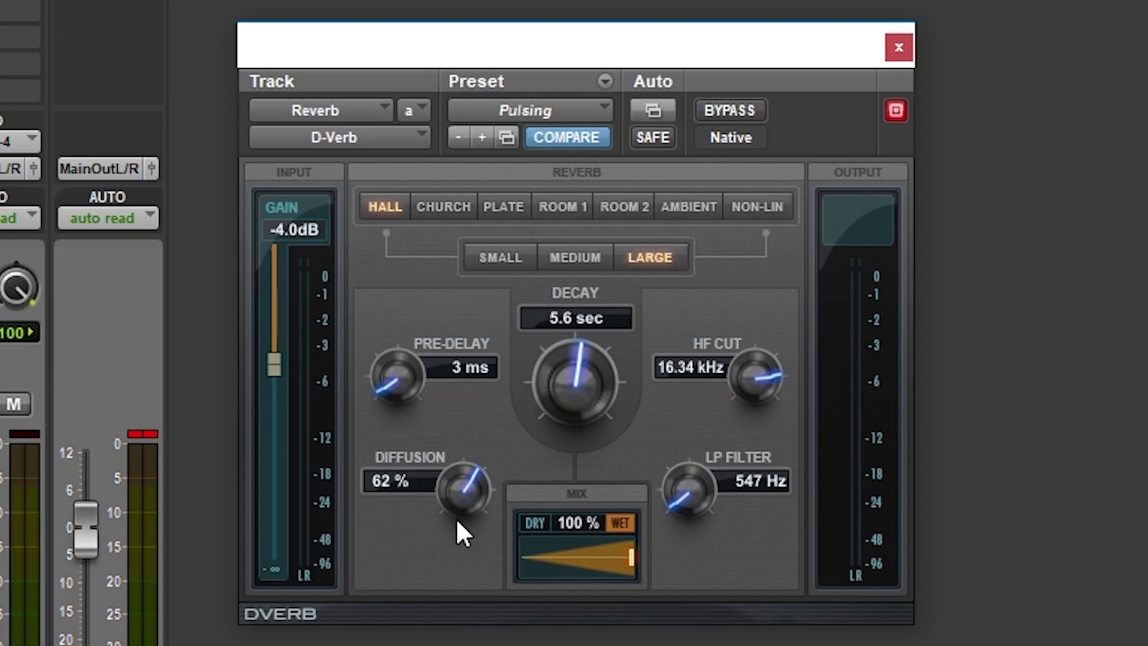